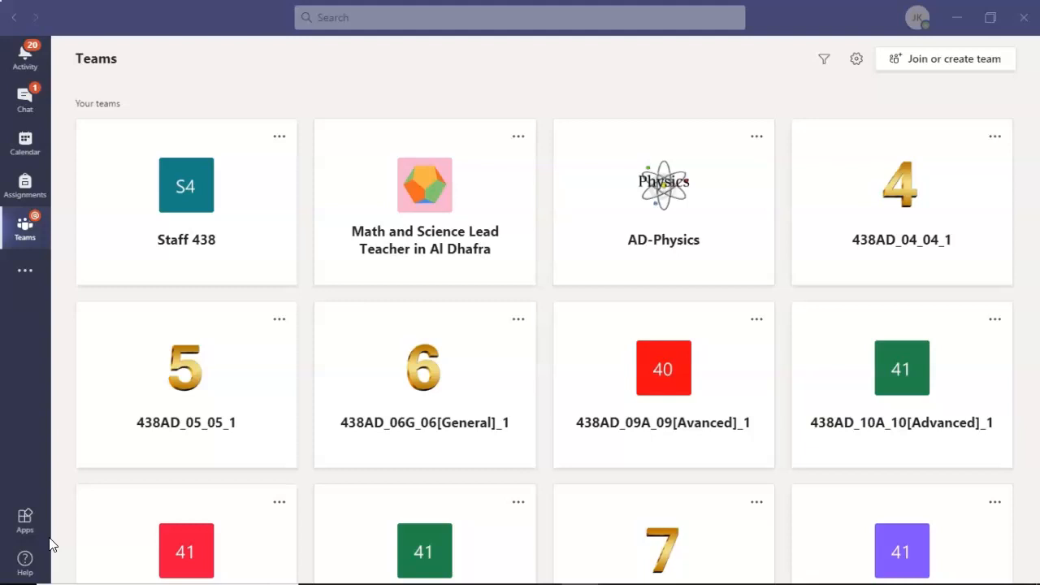
- Open the class team 438AD_05_05_1
click(50, 544)
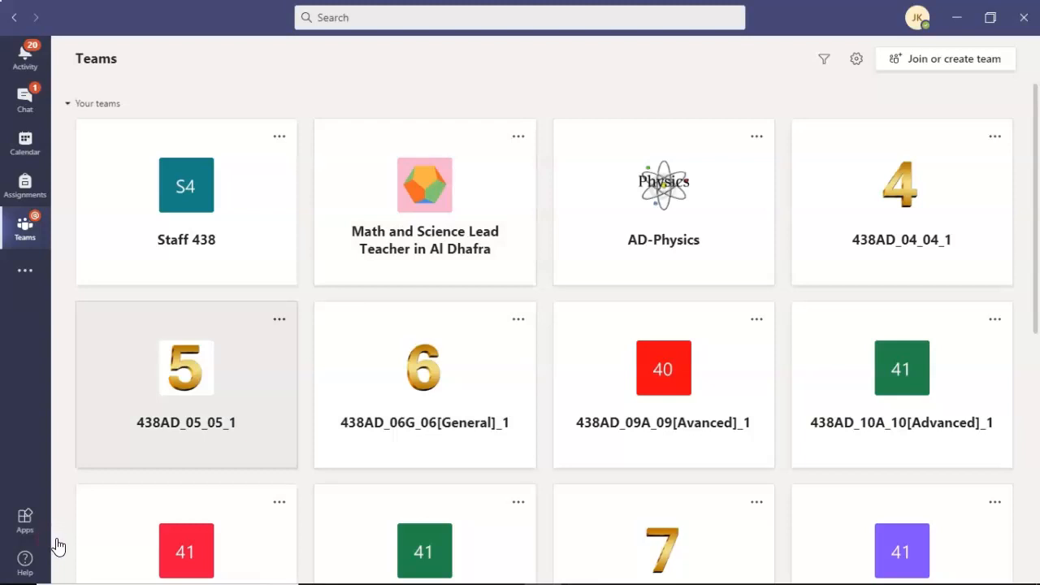
click(57, 544)
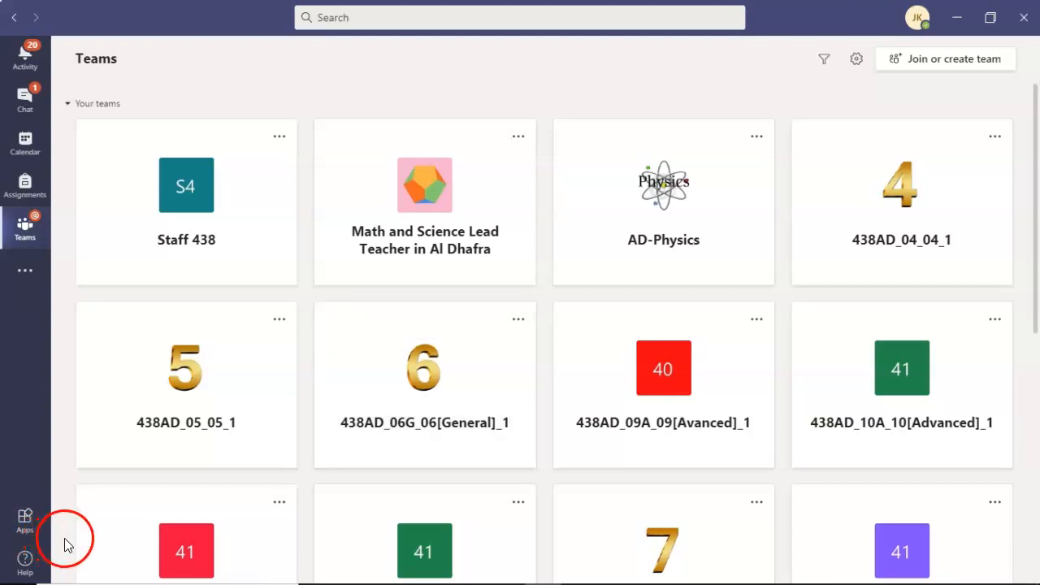
click(81, 545)
click(214, 569)
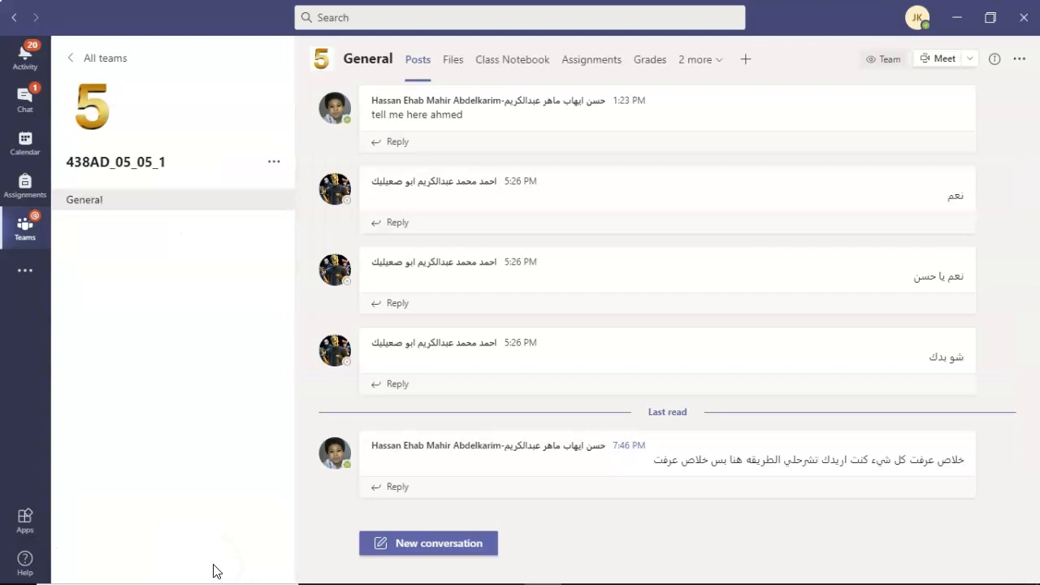
- Go back to the list of all teams and reopen the 438AD_05_05_1 team in the maximized window
click(188, 559)
click(119, 29)
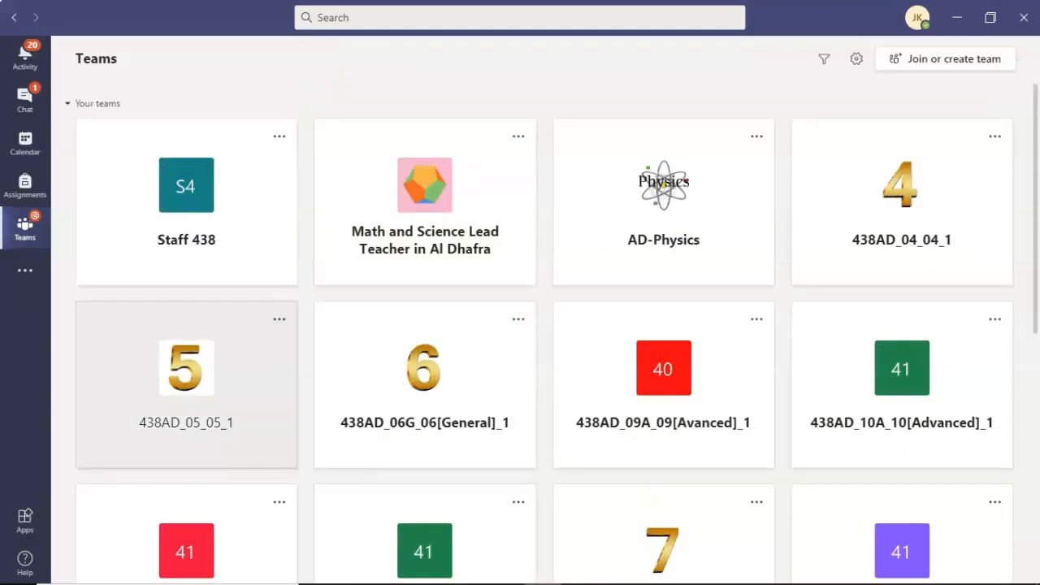
click(218, 21)
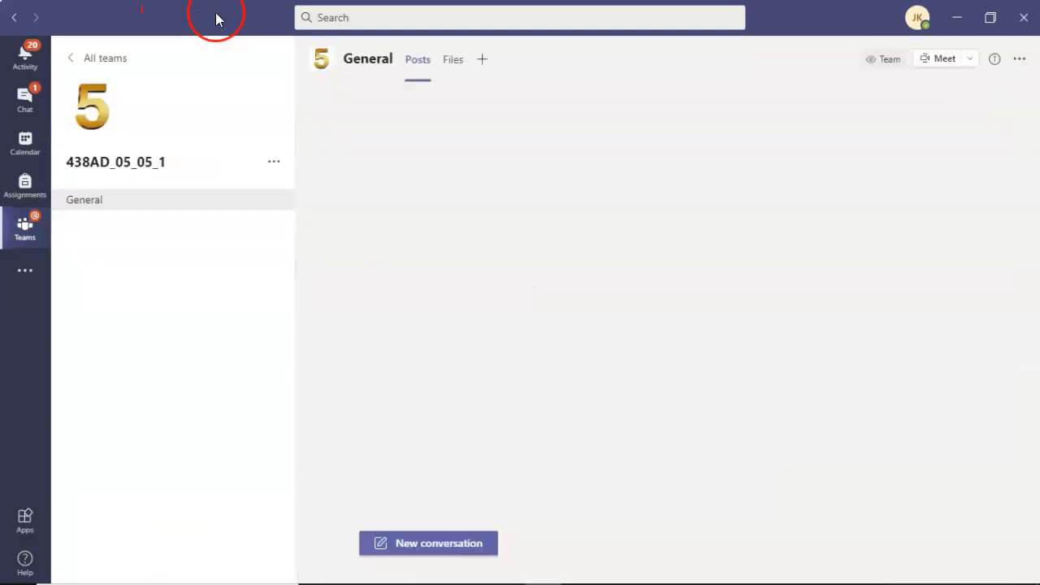
double_click(283, 9)
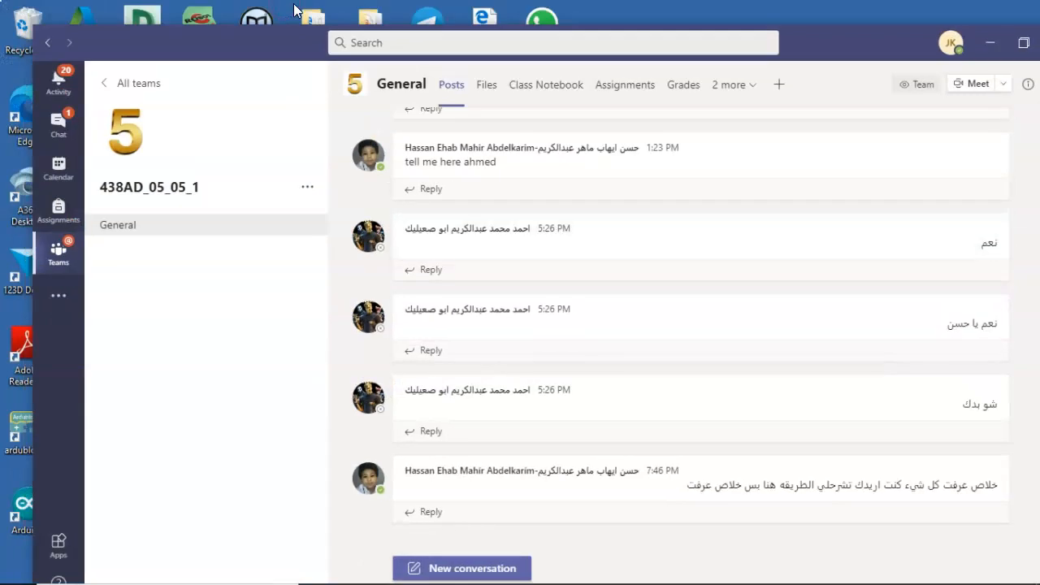
click(1035, 151)
key(super+Up)
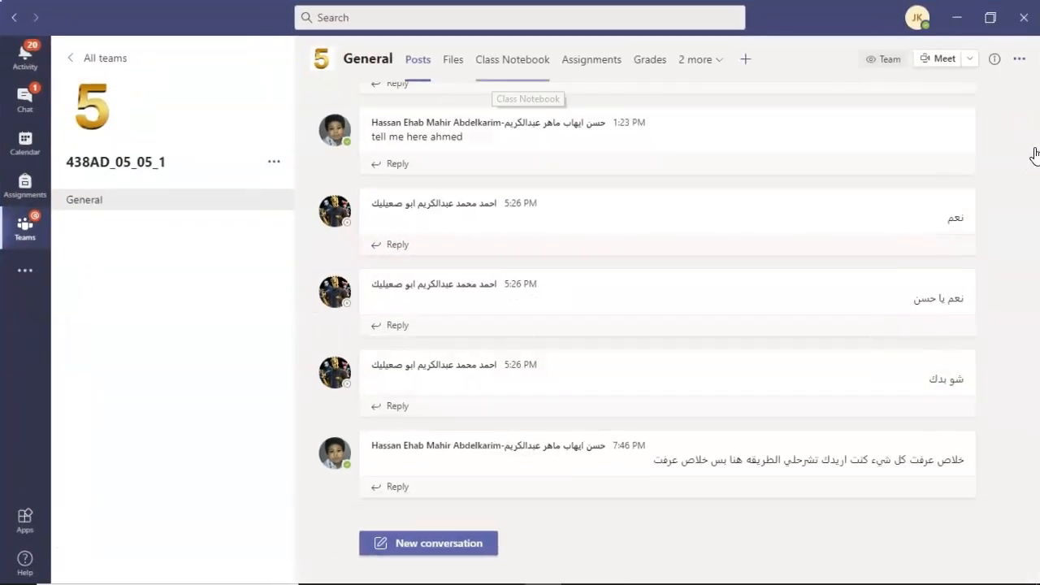
- Open the team's Class Notebook and read through its Welcome to Class Notebook page
click(1033, 151)
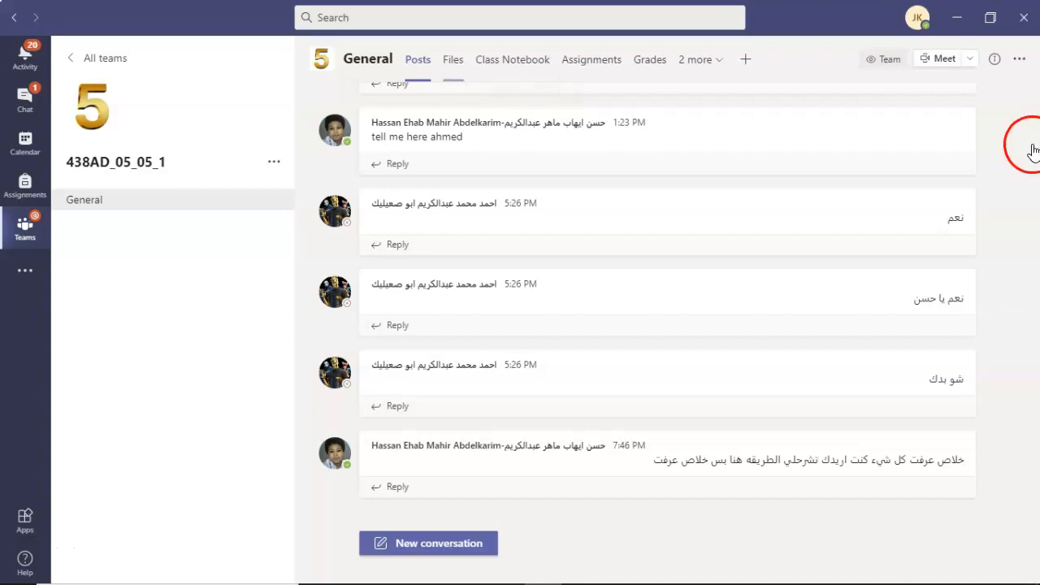
click(1032, 154)
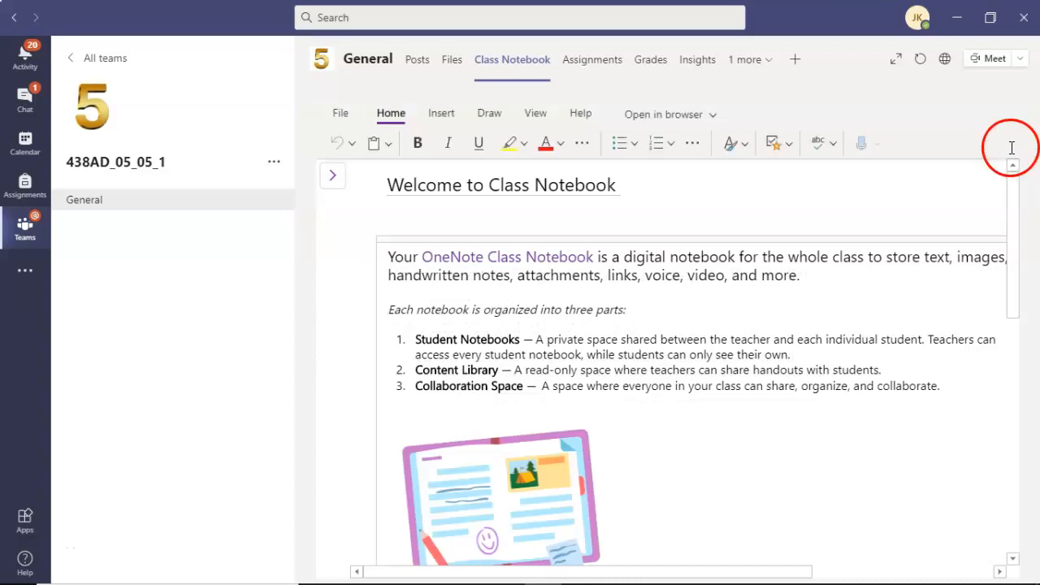
scroll(1009, 149, down, 3)
scroll(1010, 149, down, 5)
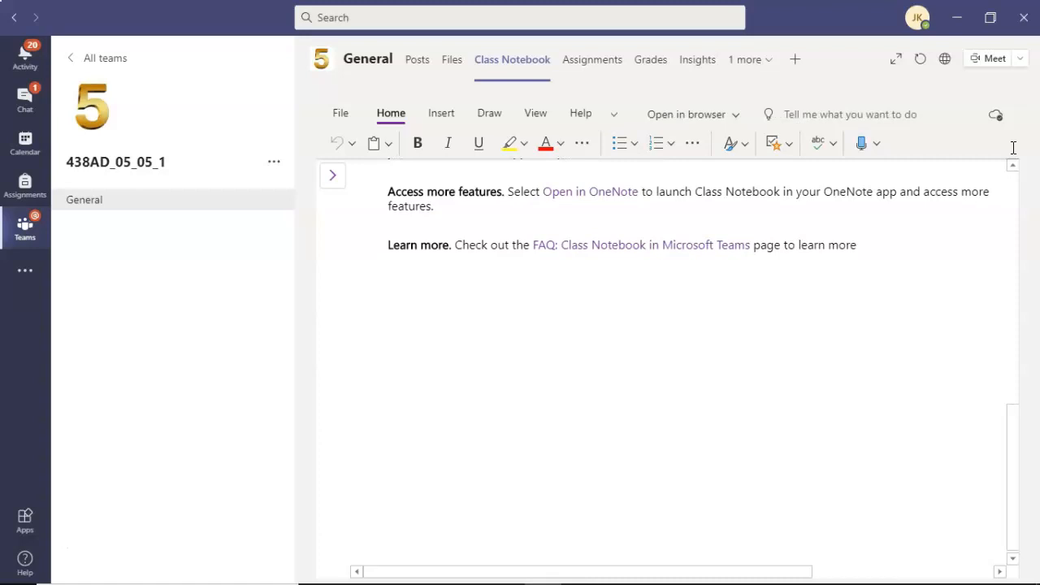
scroll(1013, 148, up, 8)
scroll(1013, 150, down, 8)
click(735, 31)
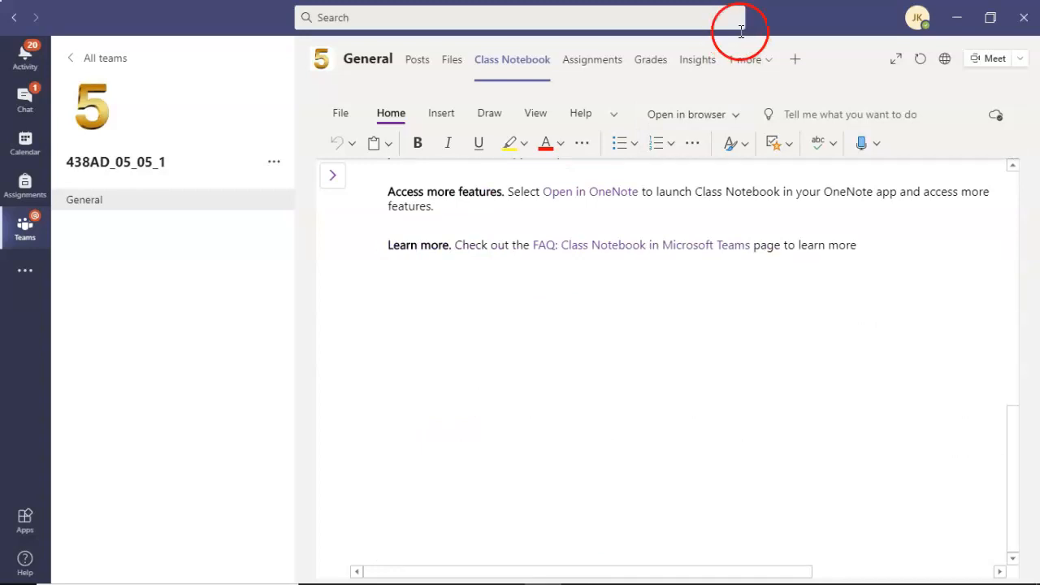
scroll(736, 31, up, 5)
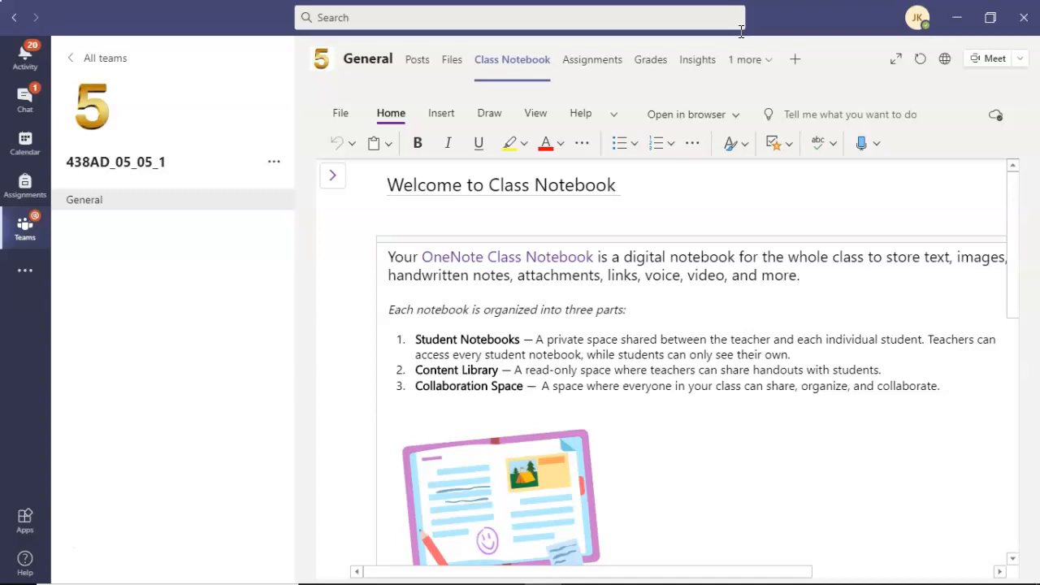
- Expand the notebook's navigation so that its sections and pages are listed
click(785, 71)
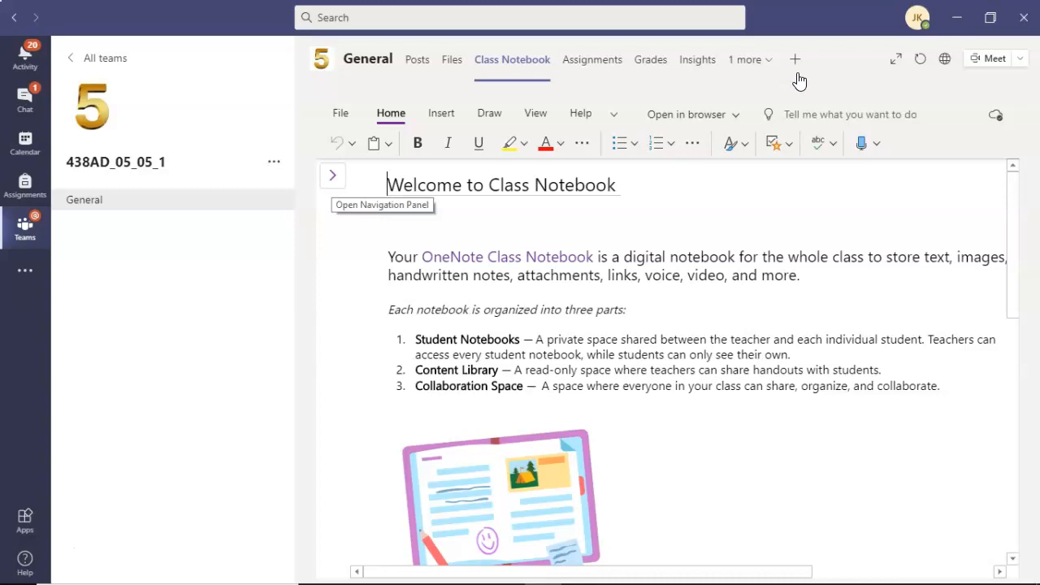
click(802, 81)
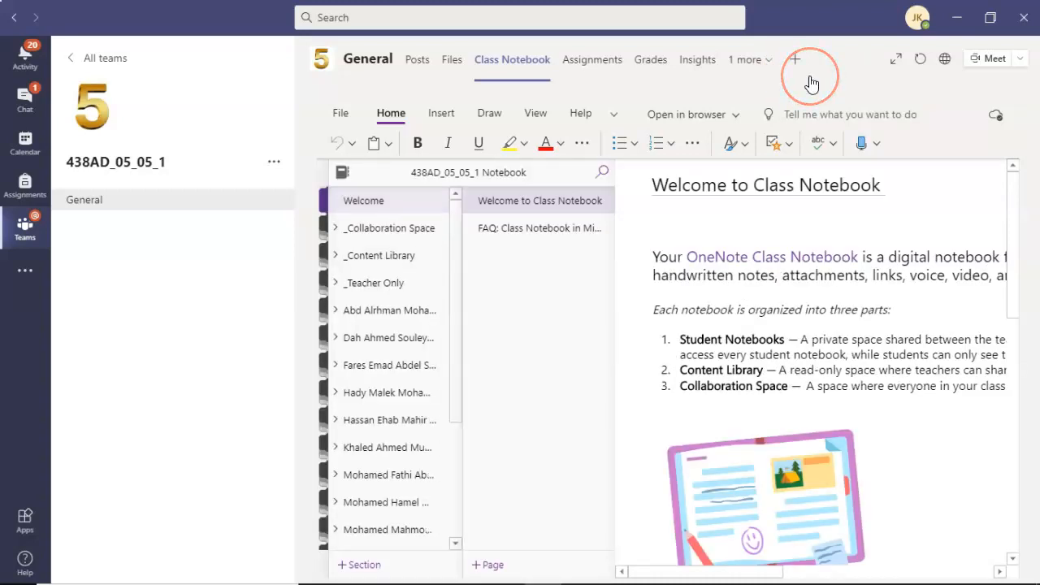
click(815, 81)
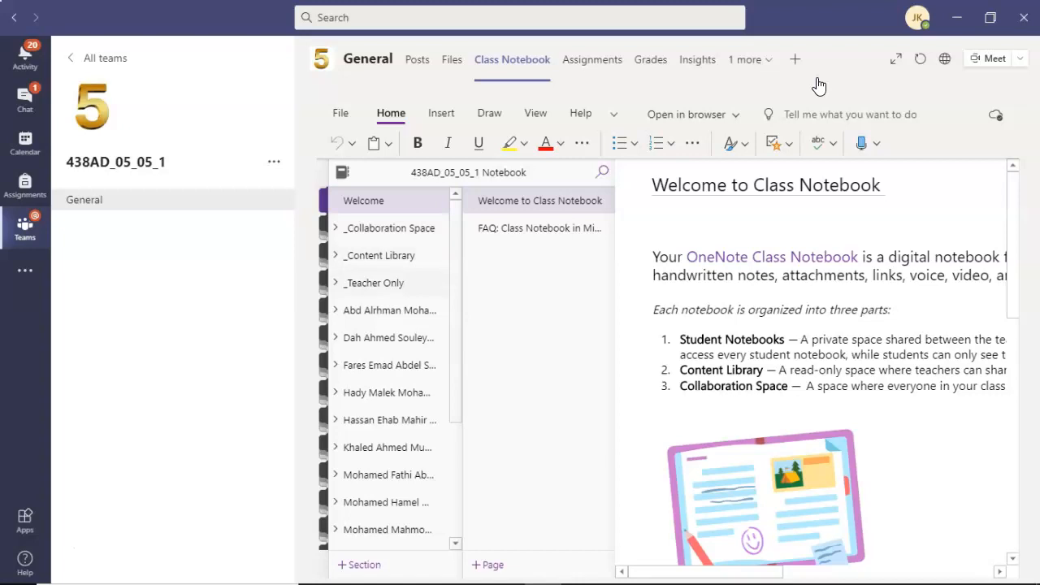
click(836, 84)
click(839, 87)
click(838, 206)
click(774, 146)
click(774, 148)
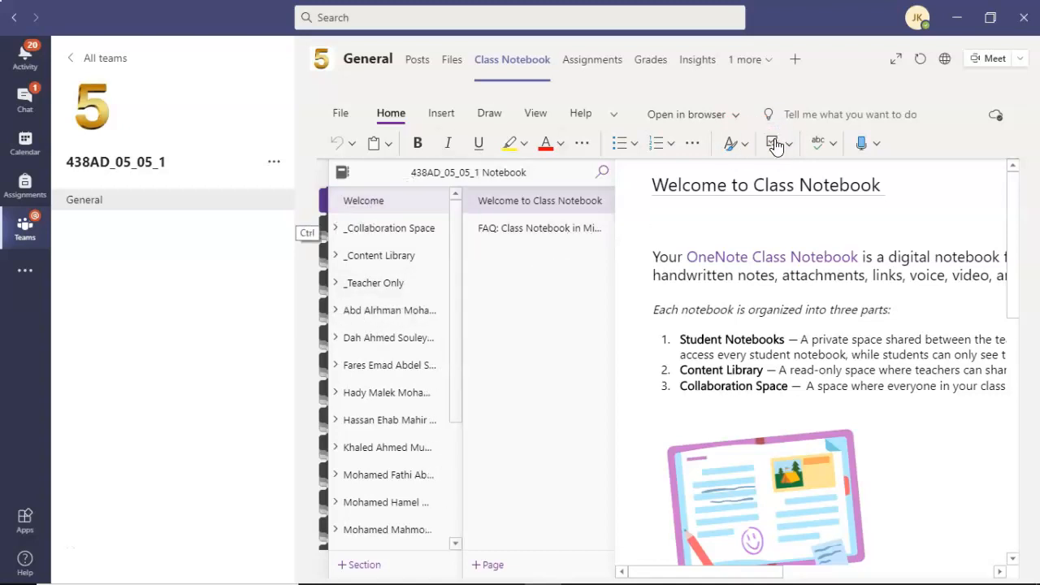
- Expand the _Collaboration Space group and open its section containing the page Getting started with the Collaboration Space
key(ctrl+minus)
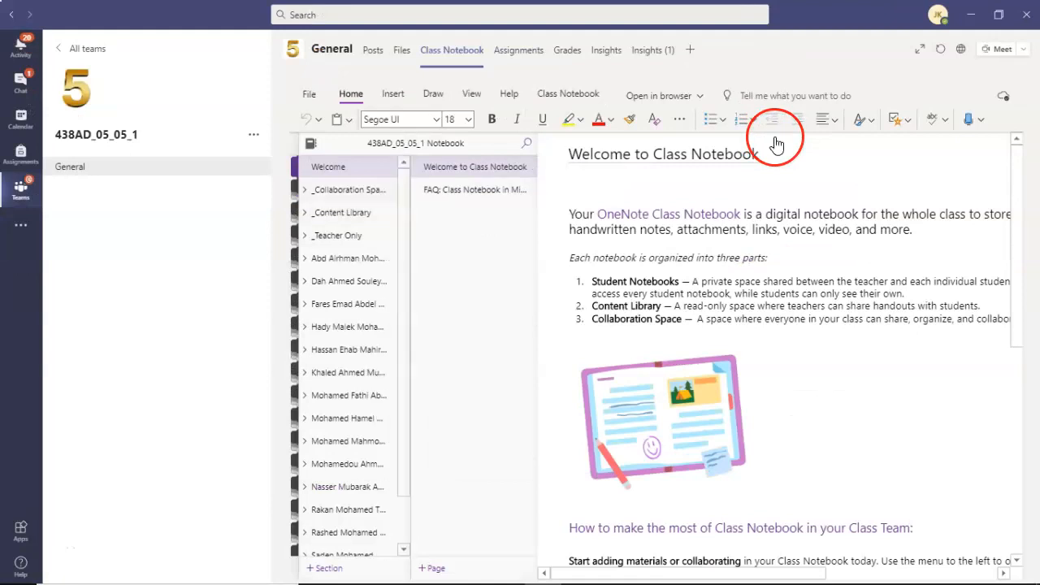
click(721, 120)
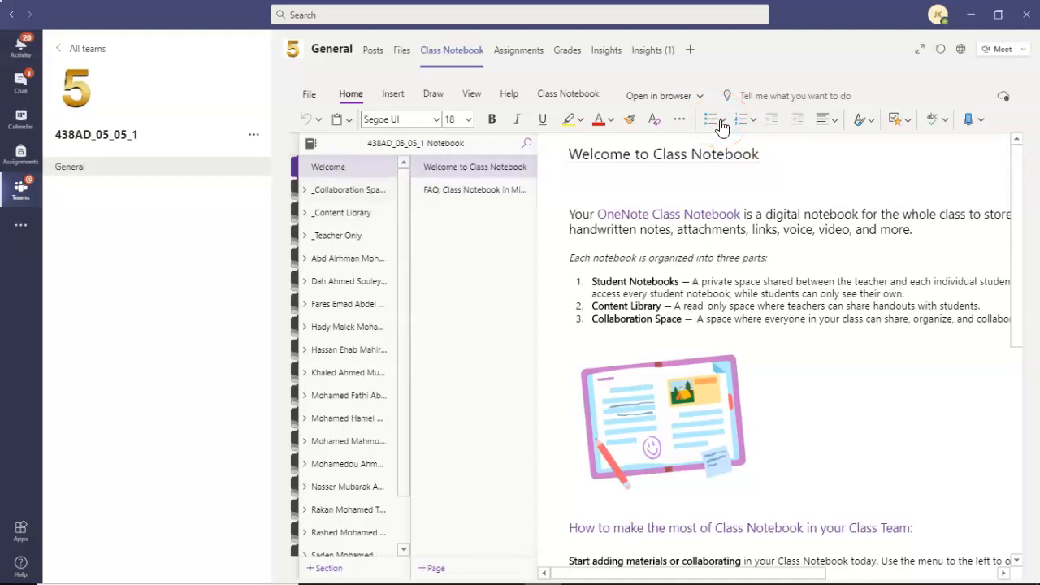
click(743, 119)
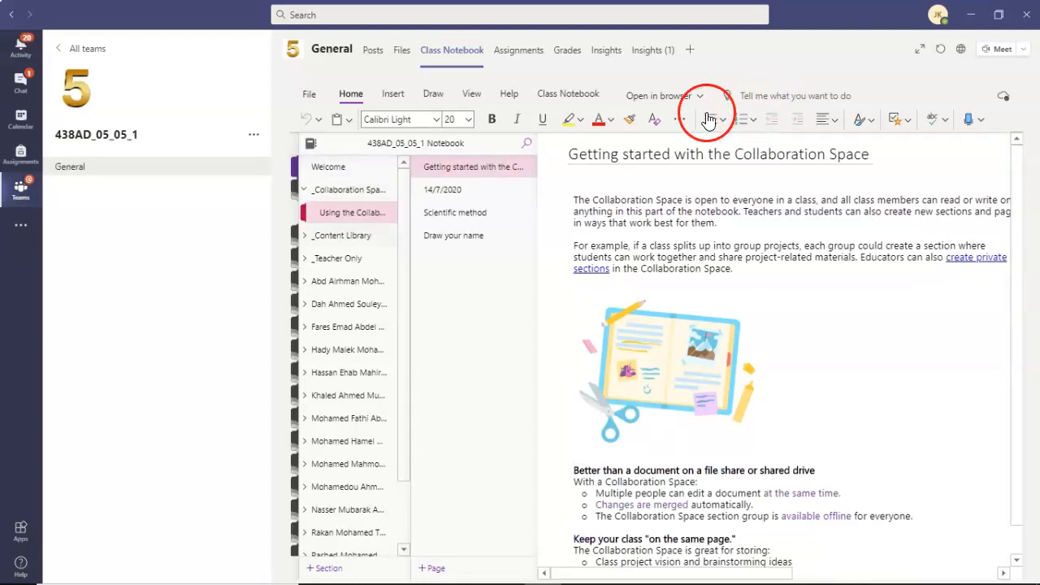
click(713, 119)
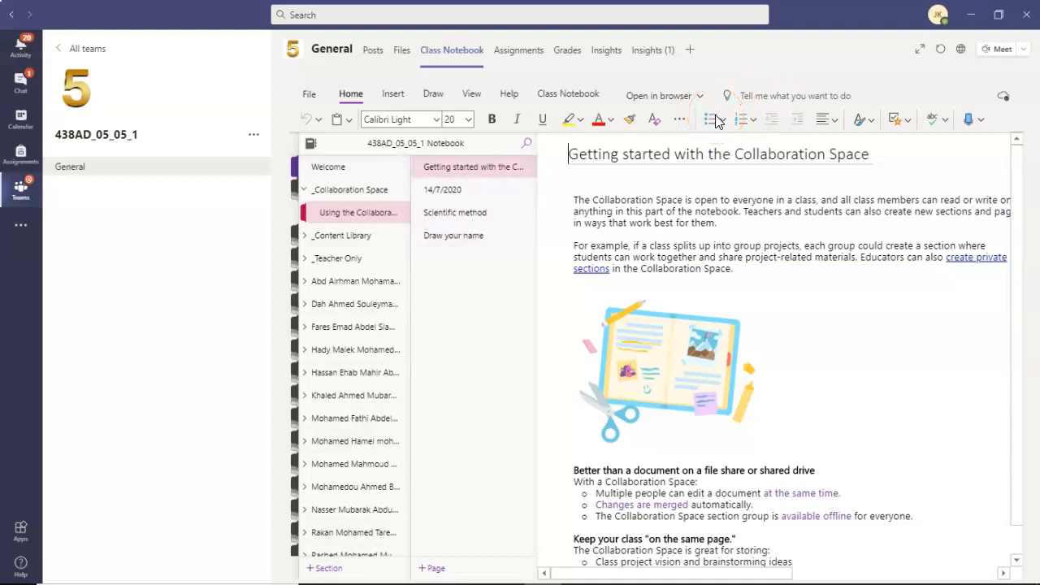
click(769, 176)
click(410, 579)
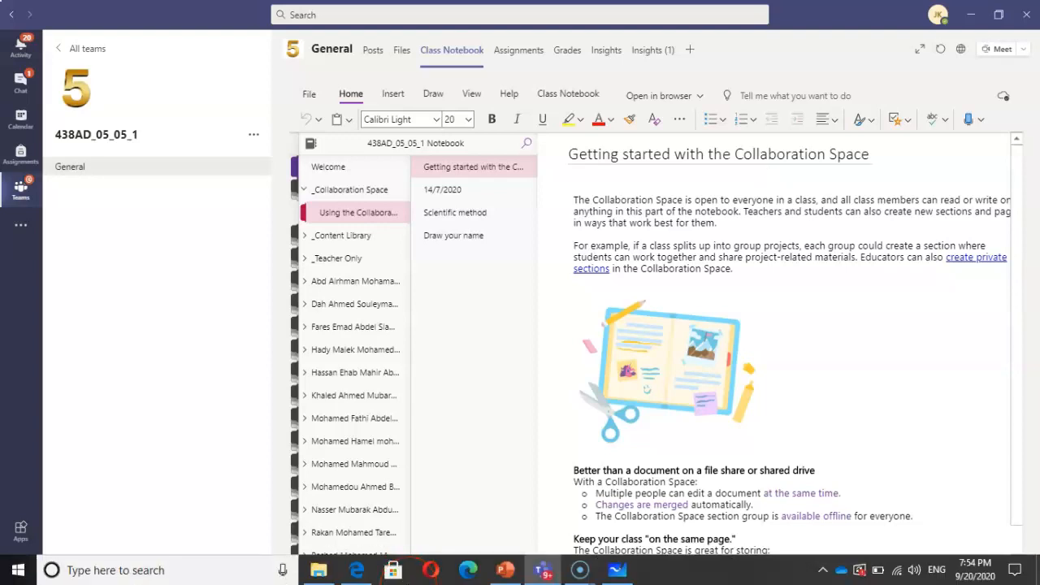
click(580, 31)
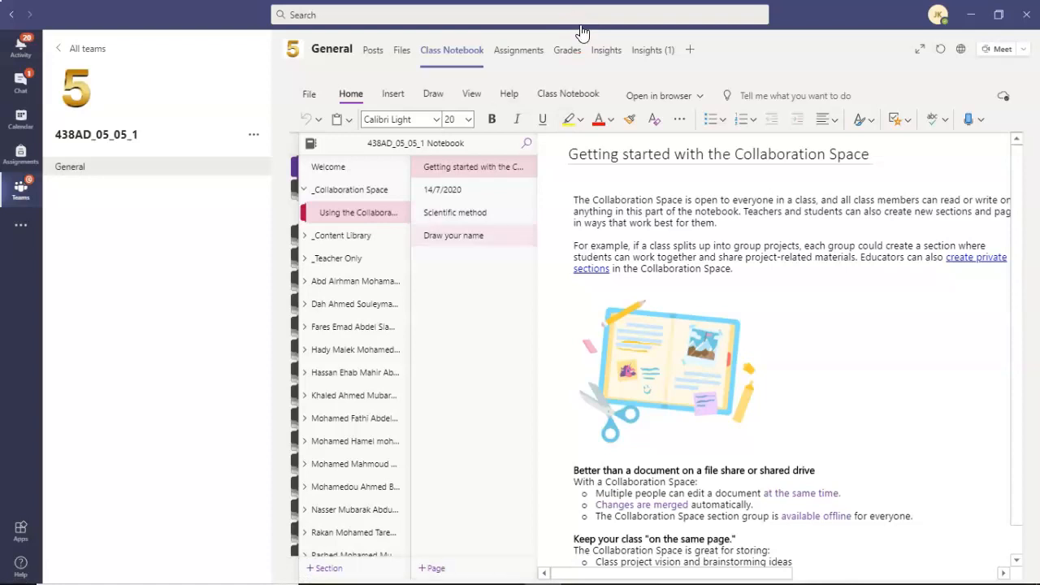
- Add a new page to the open Collaboration Space section and title it "Speed"
click(580, 32)
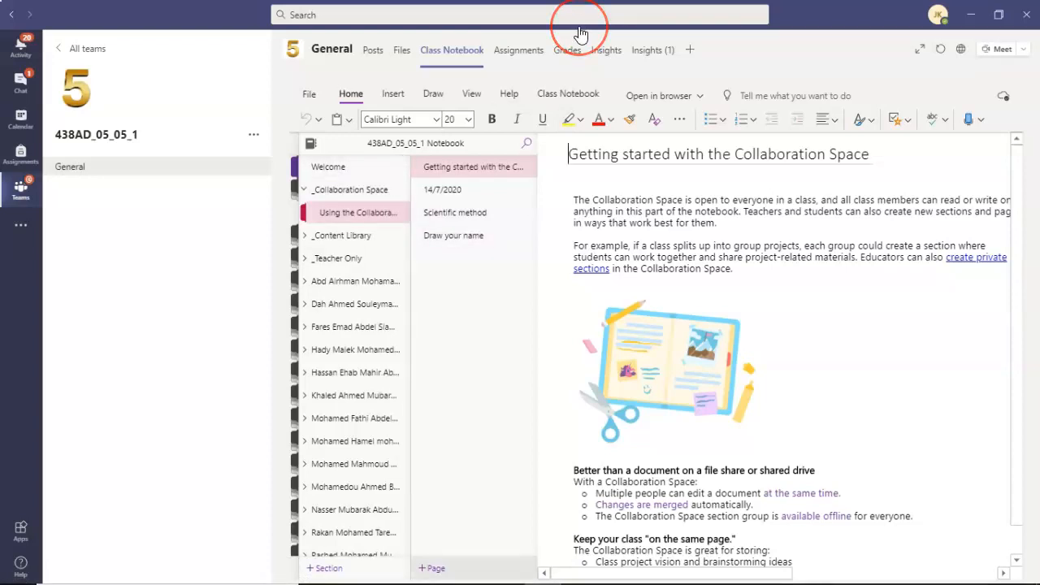
key(ctrl+n)
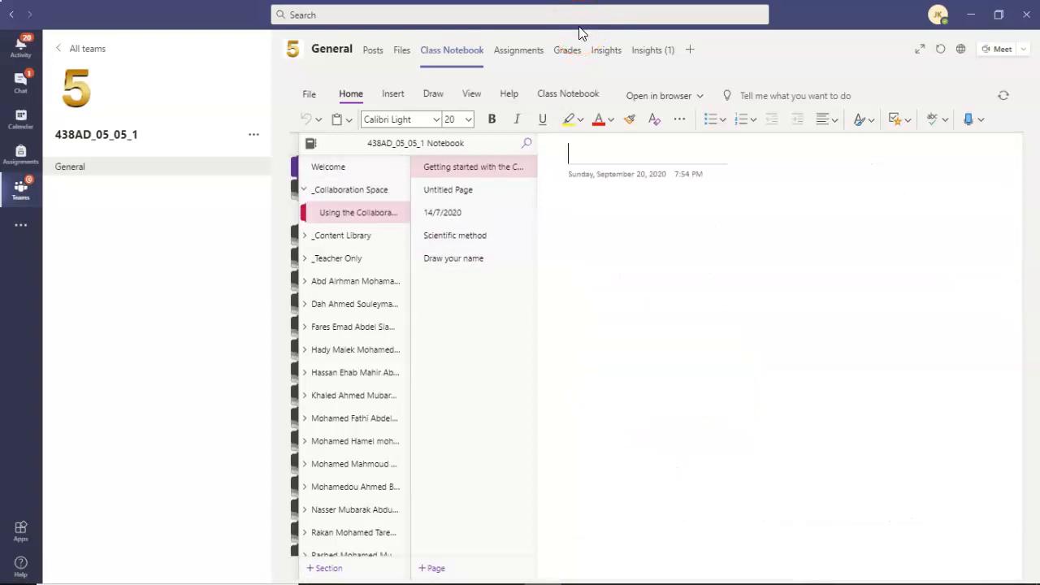
click(574, 42)
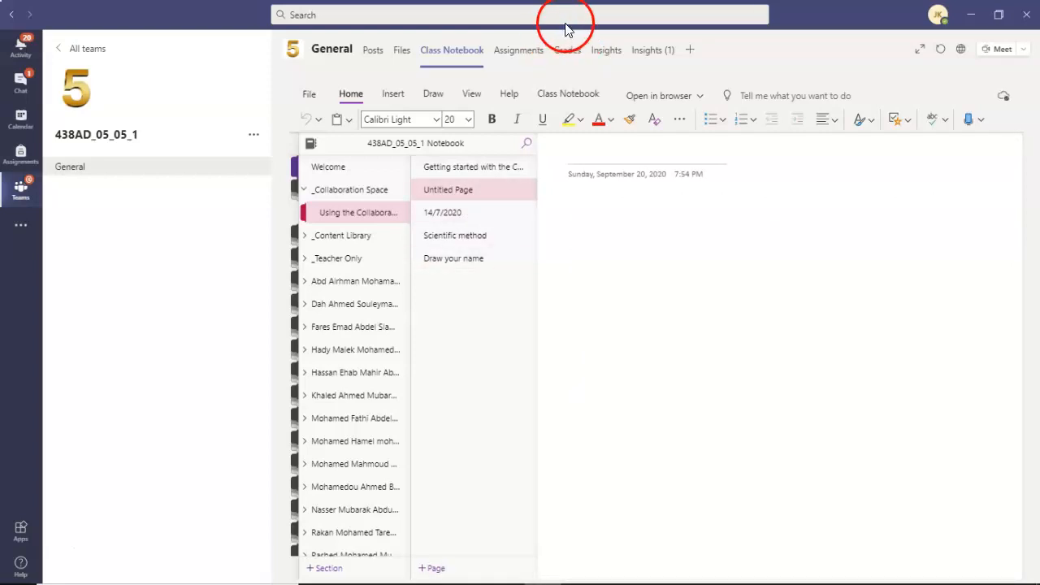
click(557, 50)
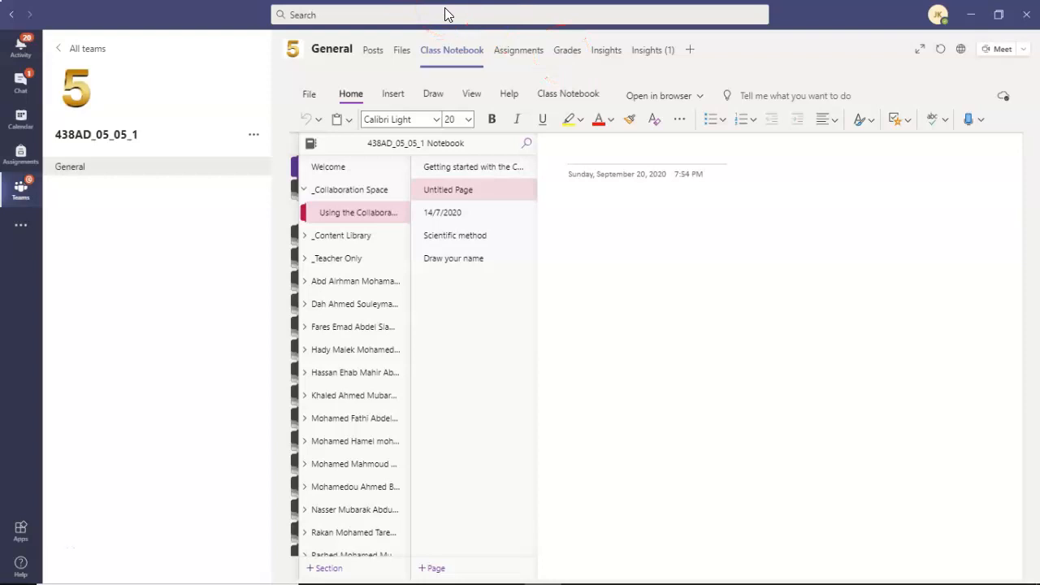
text(sped)
key(BackSpace)
key(BackSpace)
text(ed)
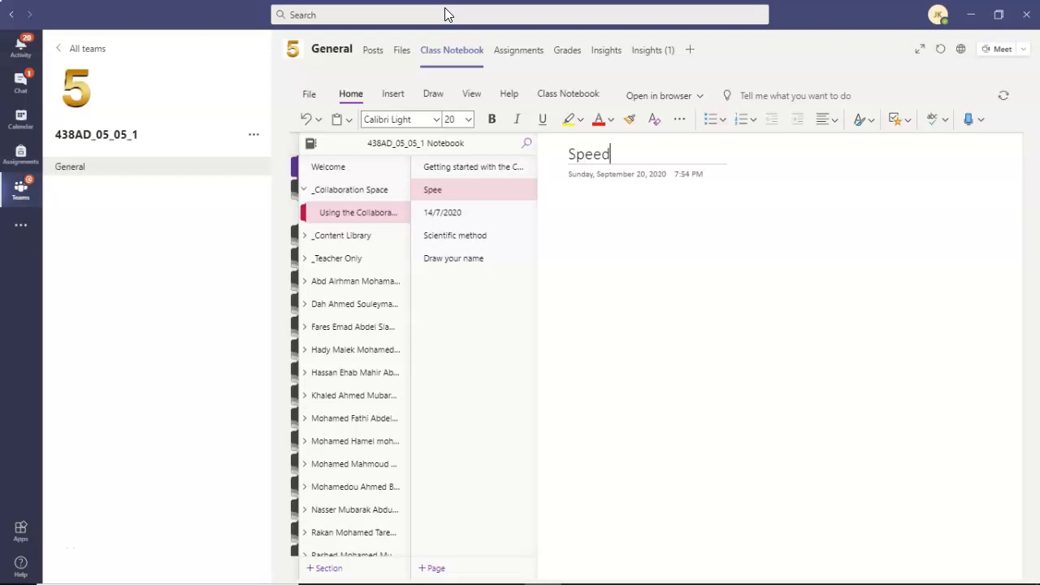
- Write "Write something about speed" under the page title and the sample text "Tyeod;fadsljfkwefijwjfwf" in a separate text box below it
click(581, 212)
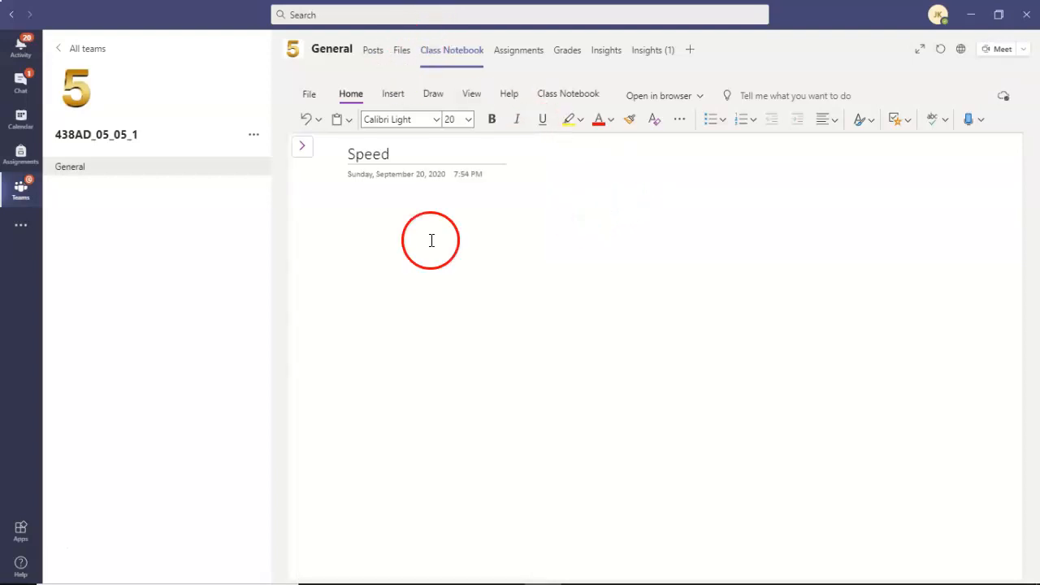
click(354, 209)
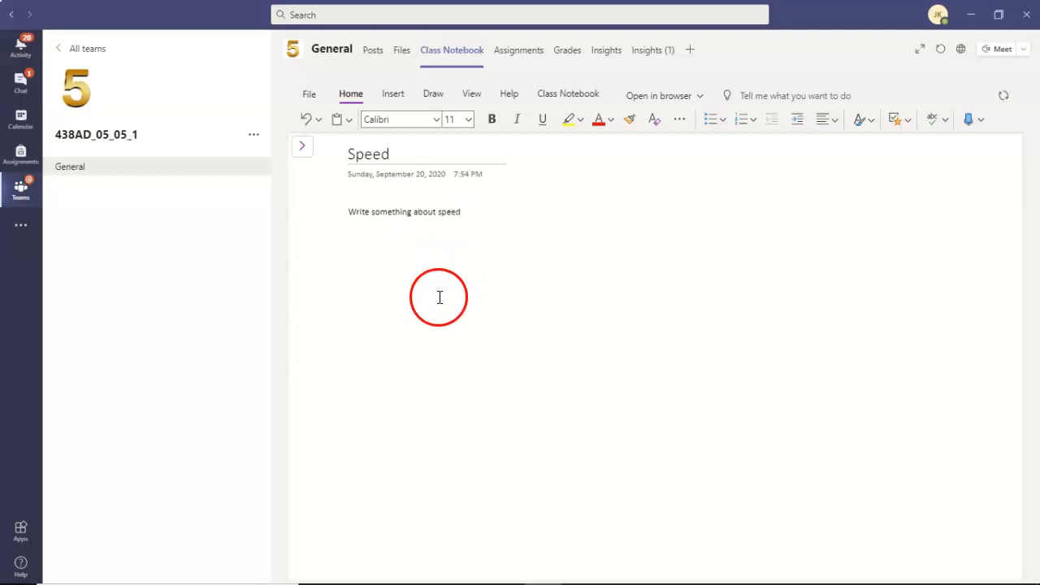
click(352, 247)
click(352, 246)
click(416, 261)
click(359, 259)
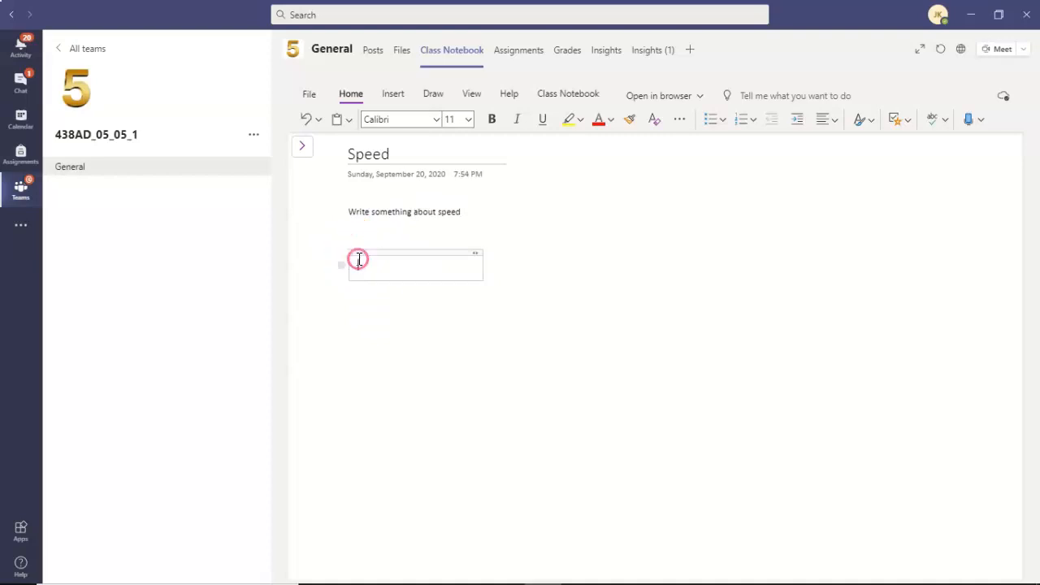
click(378, 269)
click(377, 268)
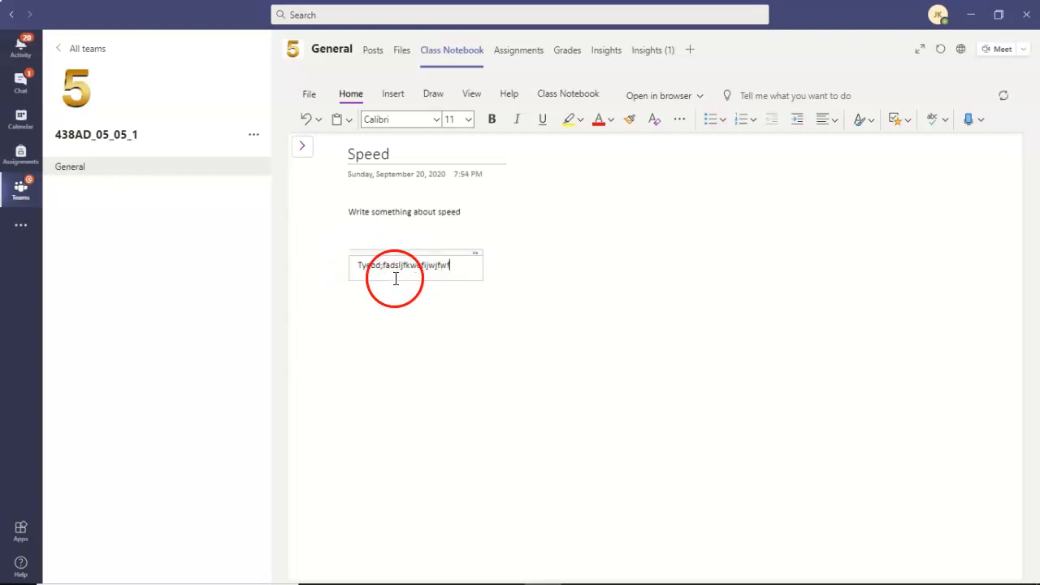
- Place another text box to the right of the sample text and fill it with "aksjdlskdjfalsdkjflkjalksdjfj"
click(422, 255)
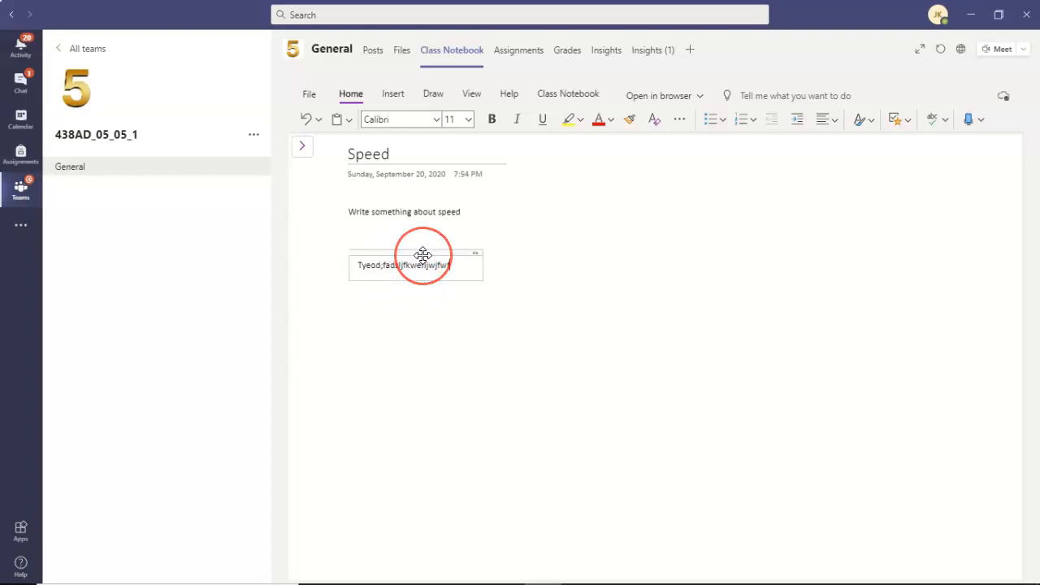
click(452, 263)
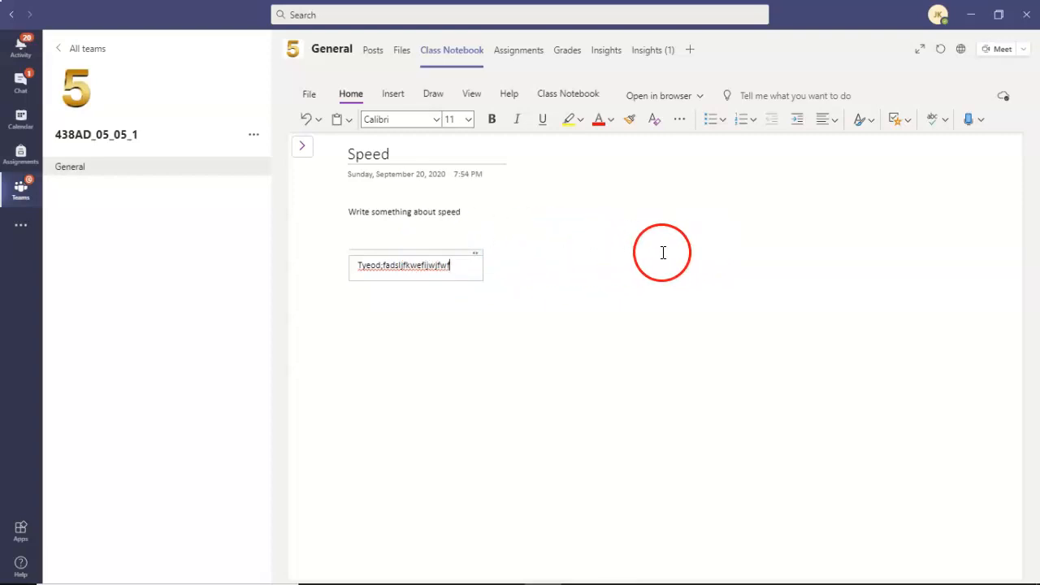
click(619, 252)
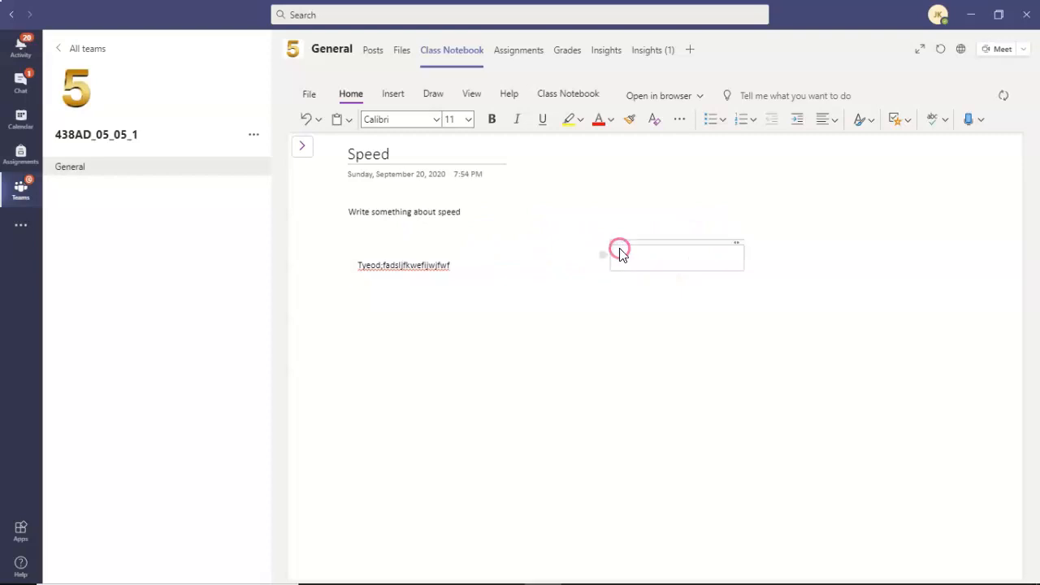
text(aksjdlskdjfalsdkjflkjalksdjfj)
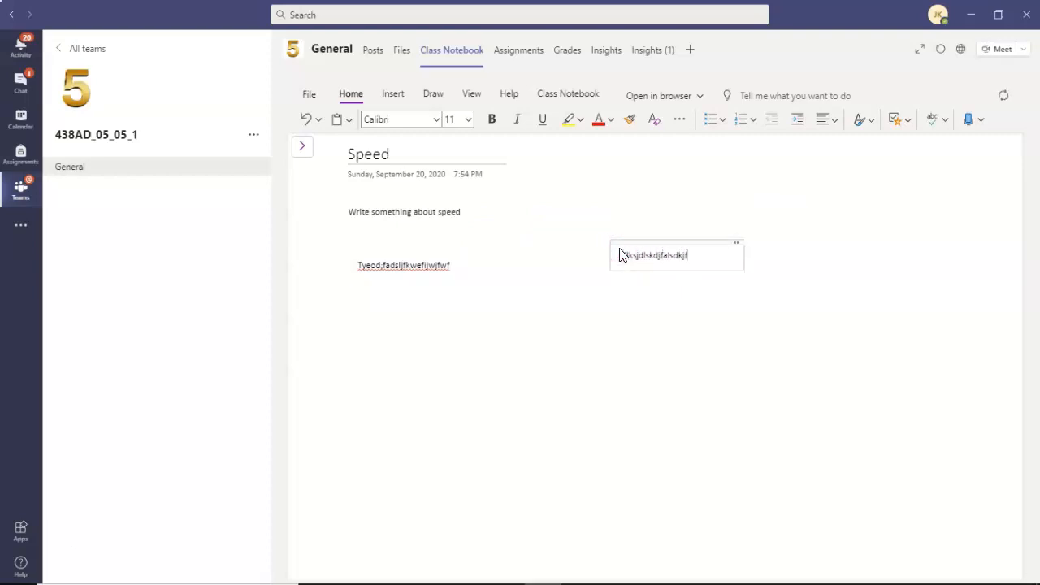
- Place another text box in the empty area below the existing sample texts and fill it with "asdlkjadjkfdljasdlkfjasdlfj"
click(570, 395)
text(sdlkjadjkfdljasdlkfjasdifj)
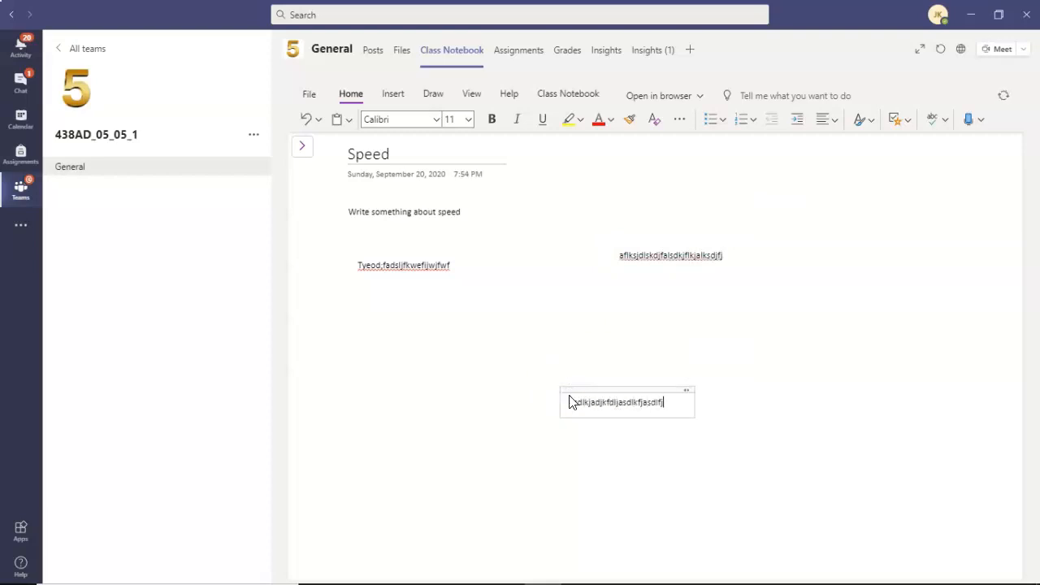
click(907, 374)
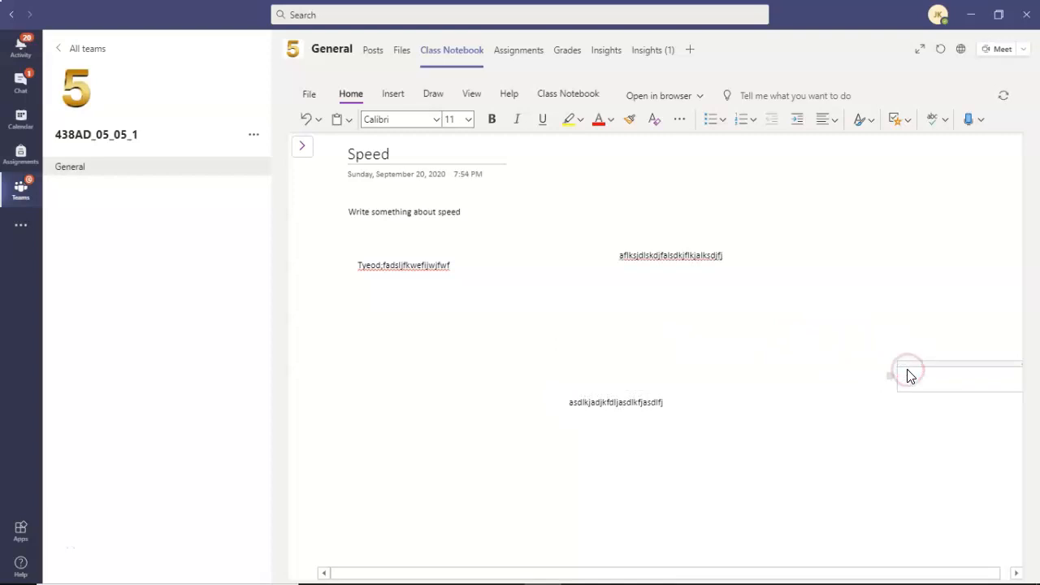
click(671, 269)
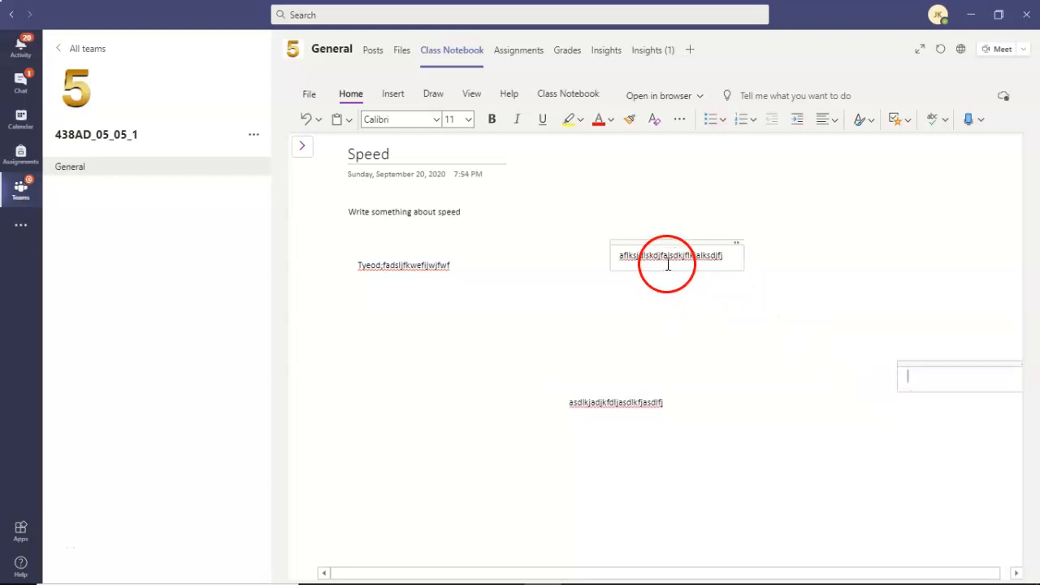
click(625, 277)
click(630, 346)
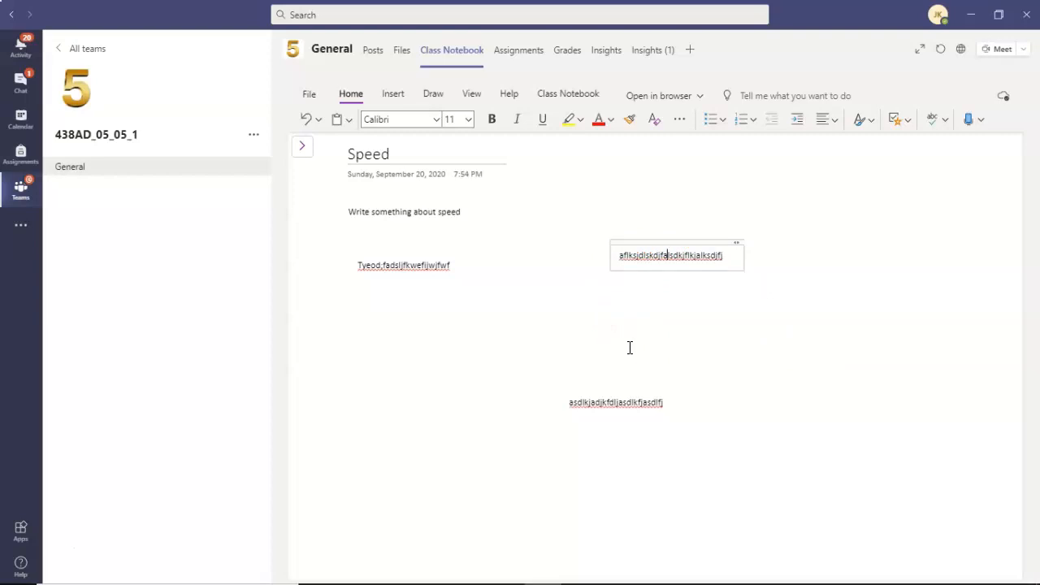
click(807, 398)
click(805, 397)
click(839, 285)
click(832, 426)
click(548, 478)
click(420, 452)
click(448, 356)
- Place an empty text box just above and to the right of the lowest sample text and start inserting a file printout there
click(696, 360)
click(594, 324)
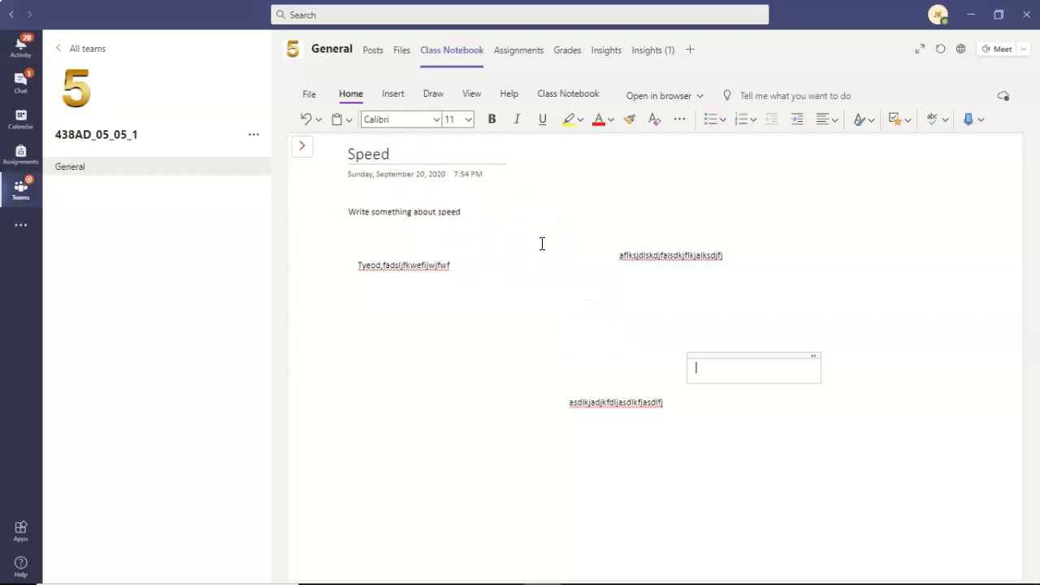
click(392, 94)
click(393, 94)
click(393, 95)
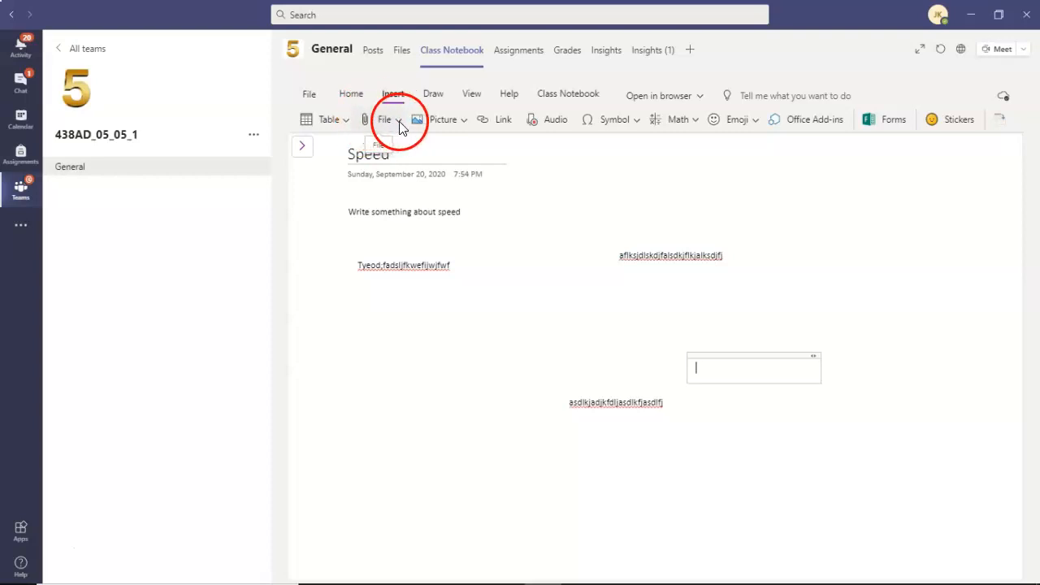
click(397, 122)
click(396, 155)
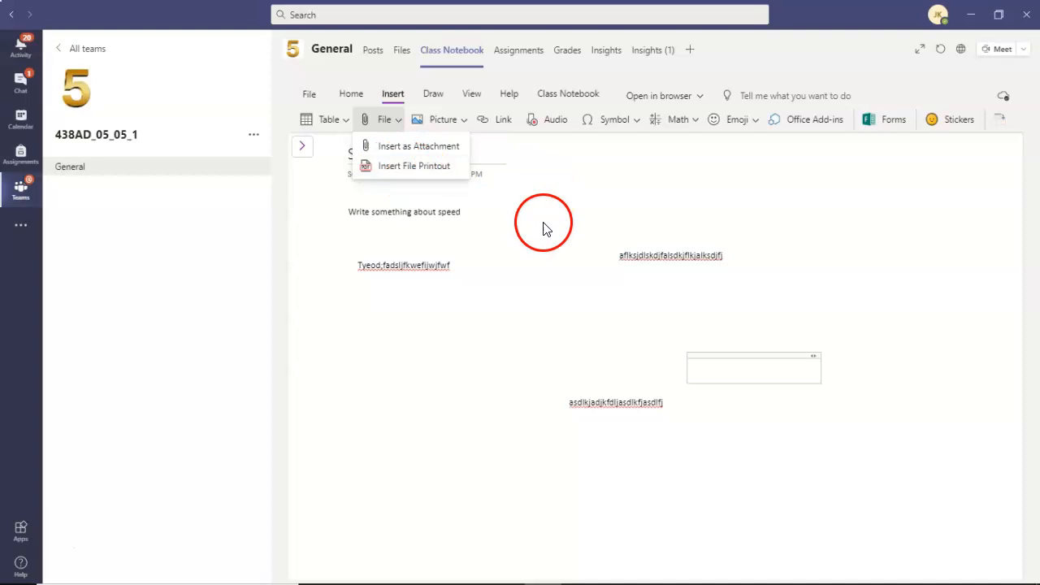
click(425, 165)
click(660, 344)
click(686, 379)
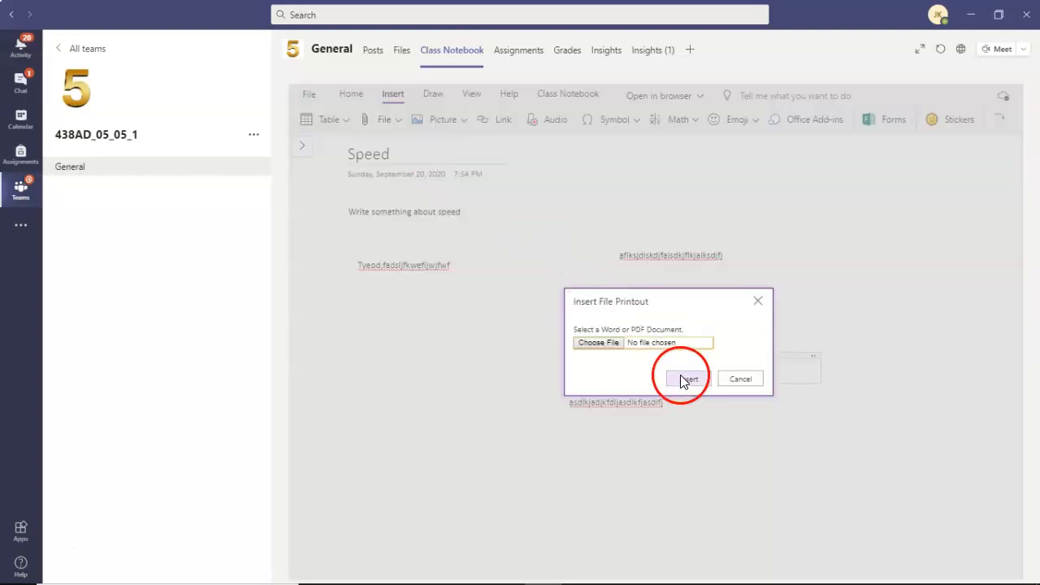
- Insert the PDF "weekly plan week 4 grade 9A" from the Desktop folder 20-21, subfolder weekly plan 2020-2021, as the printout
click(609, 344)
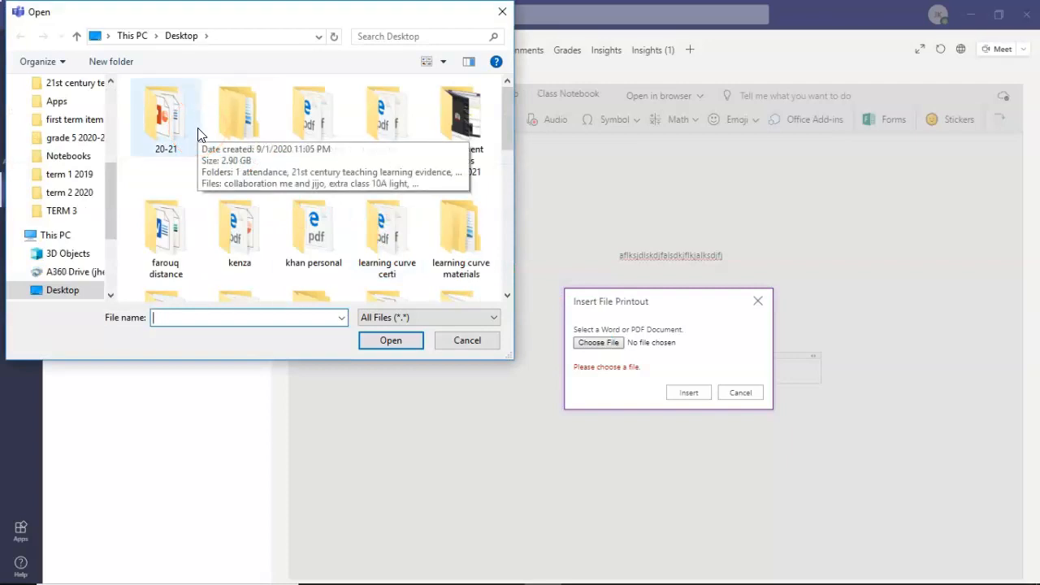
double_click(202, 134)
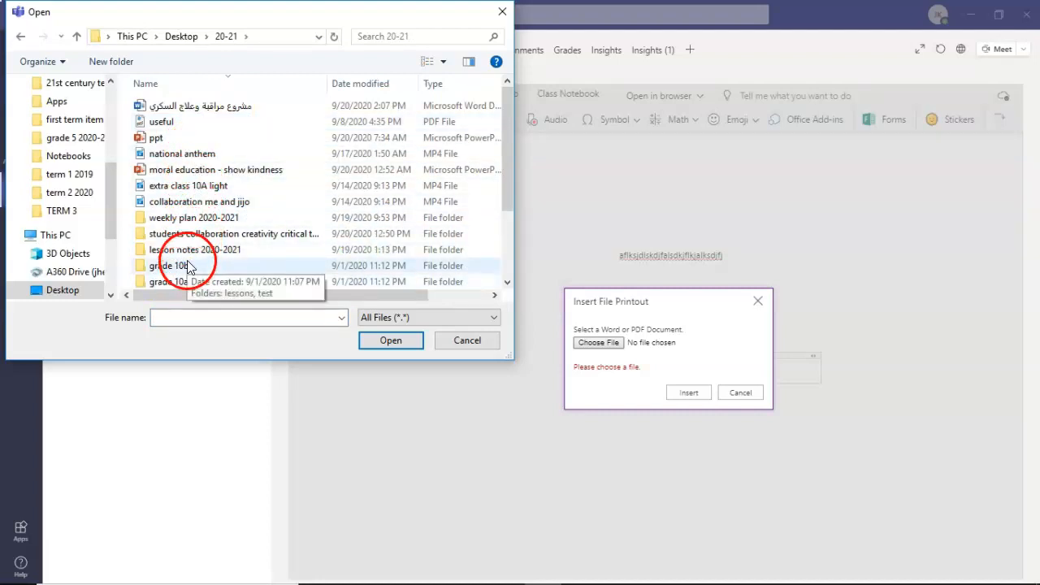
double_click(190, 218)
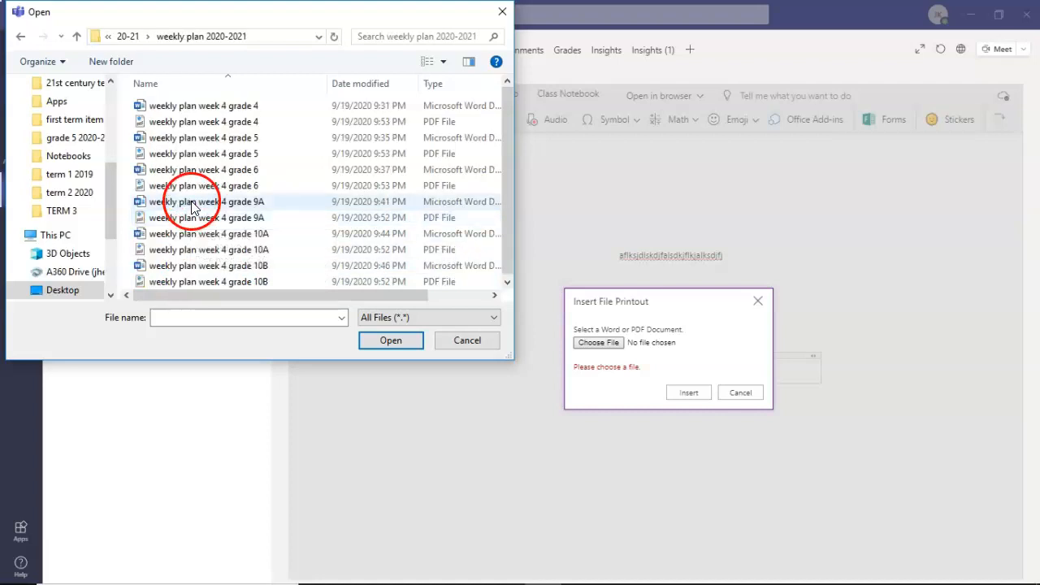
double_click(188, 218)
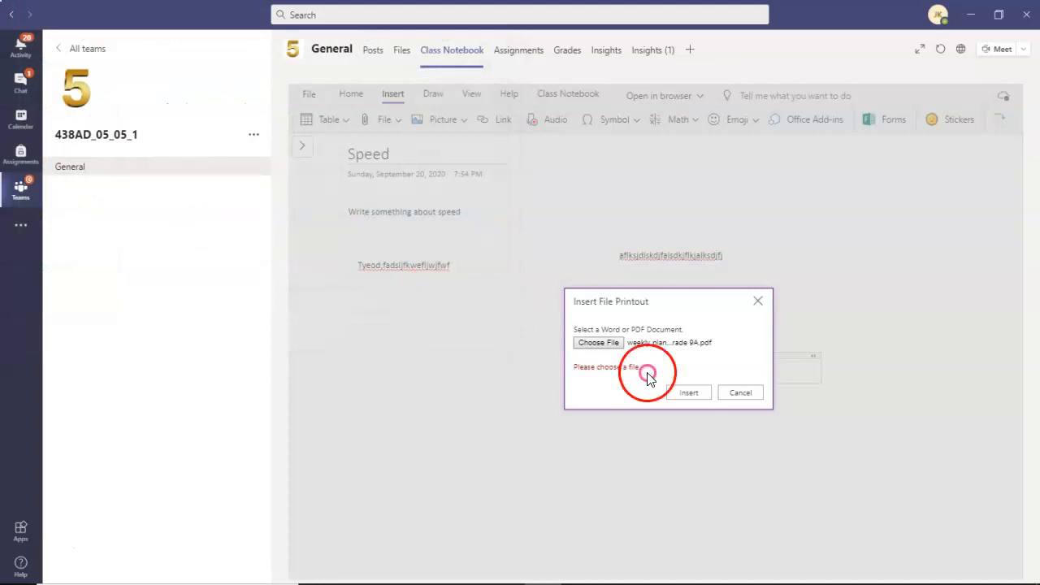
click(685, 393)
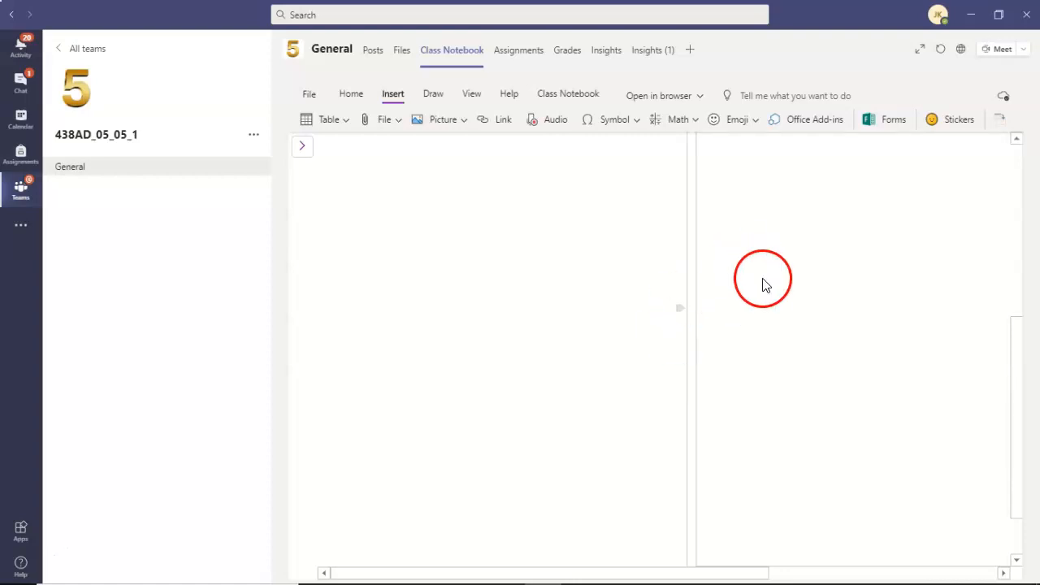
- Move the inserted weekly plan printout up and to the left, near the page heading, and look through its contents
scroll(724, 330, right, 3)
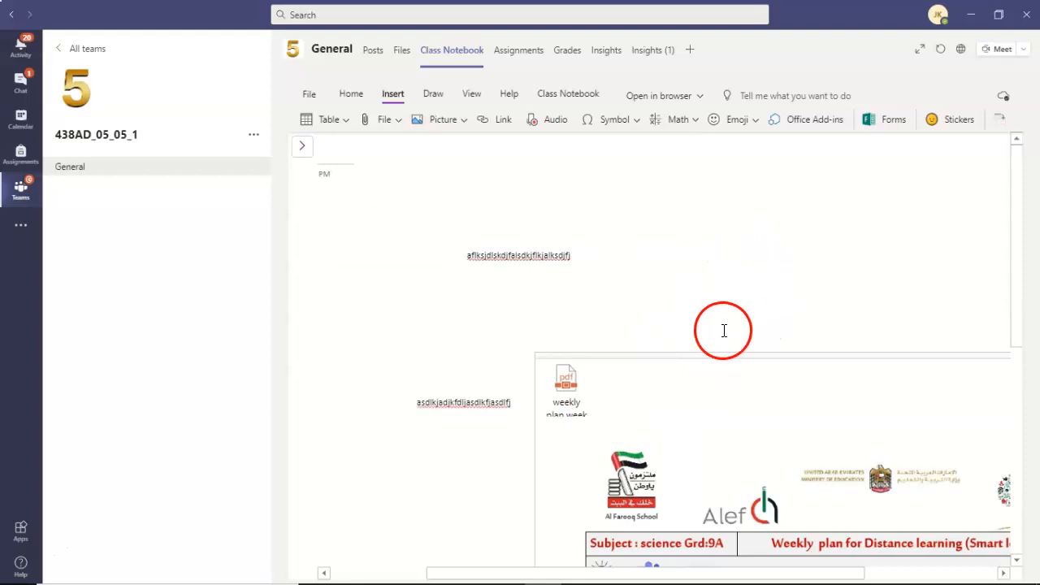
drag(733, 355, 524, 146)
click(709, 269)
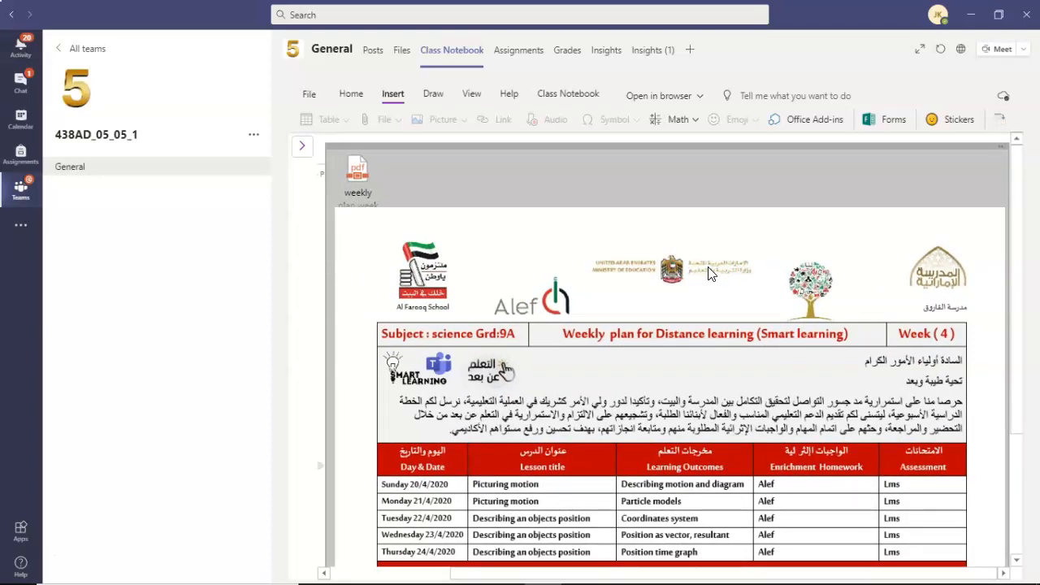
scroll(709, 272, down, 5)
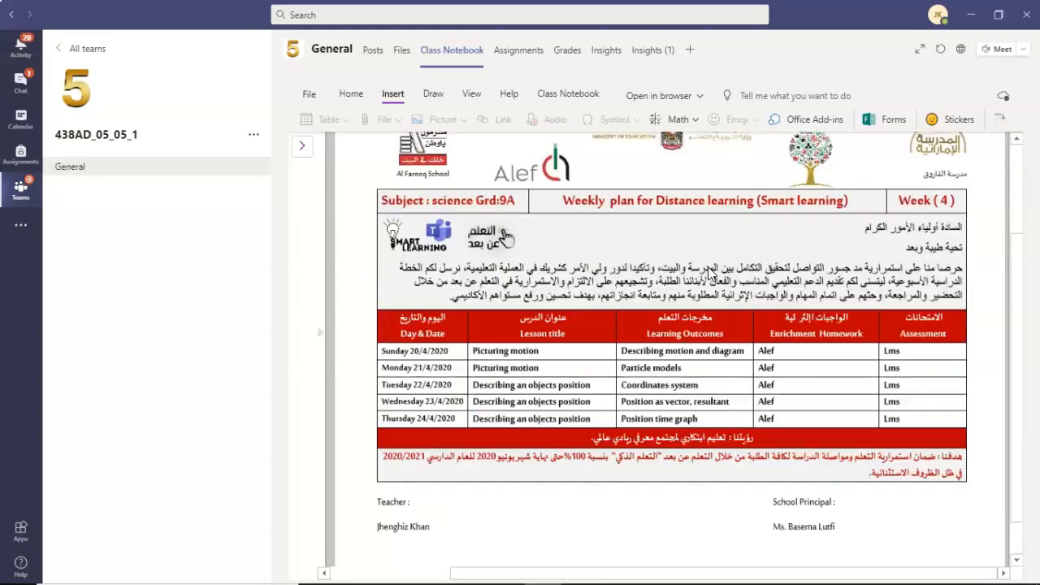
scroll(707, 268, up, 5)
scroll(708, 272, down, 5)
scroll(708, 272, up, 5)
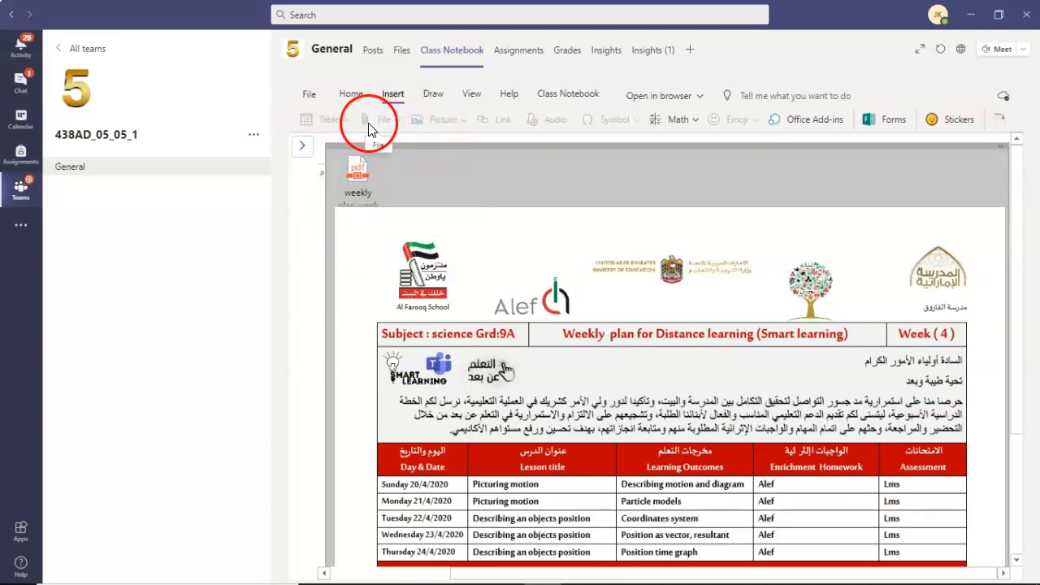
- Insert the PDF "weekly plan week 4 grade 6" as a file attachment in a new text box beside the printout's left edge
click(308, 251)
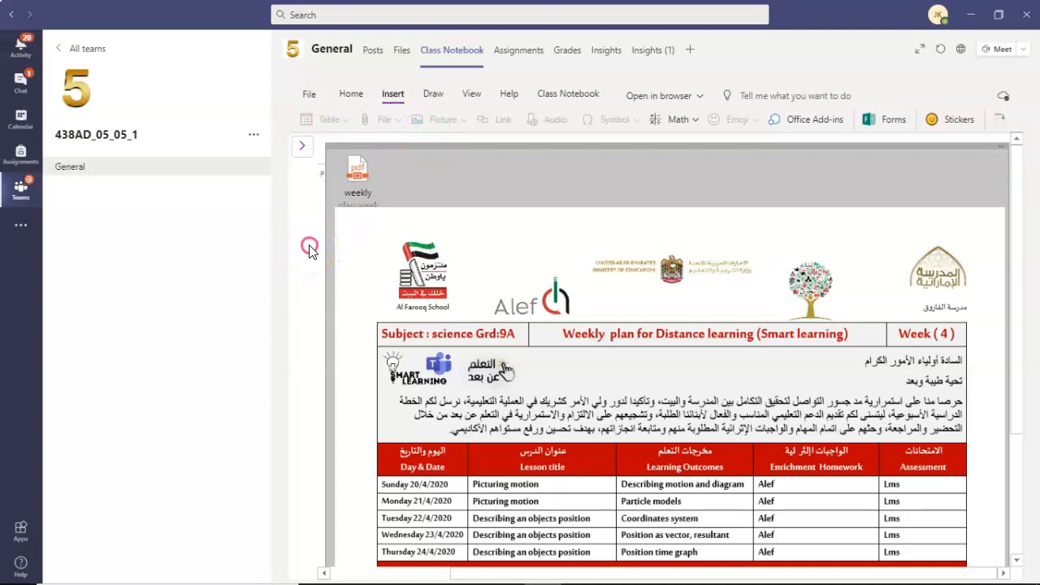
click(321, 246)
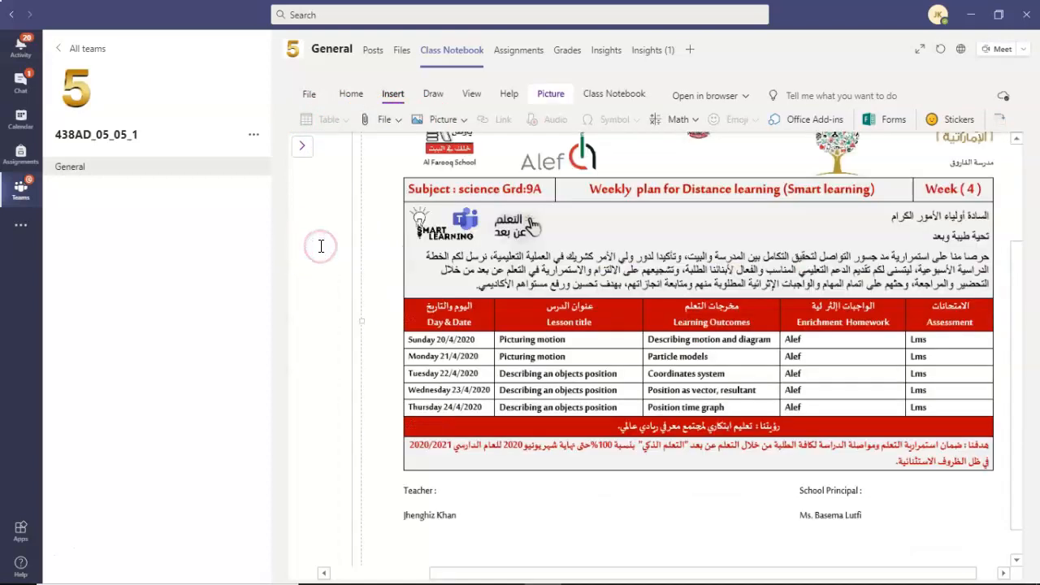
click(325, 231)
click(347, 276)
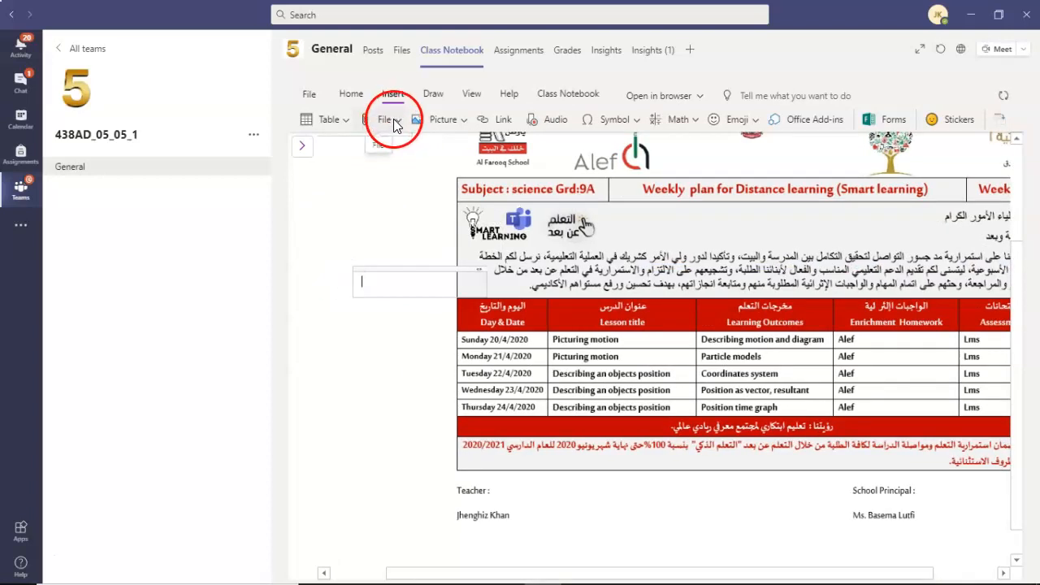
click(391, 121)
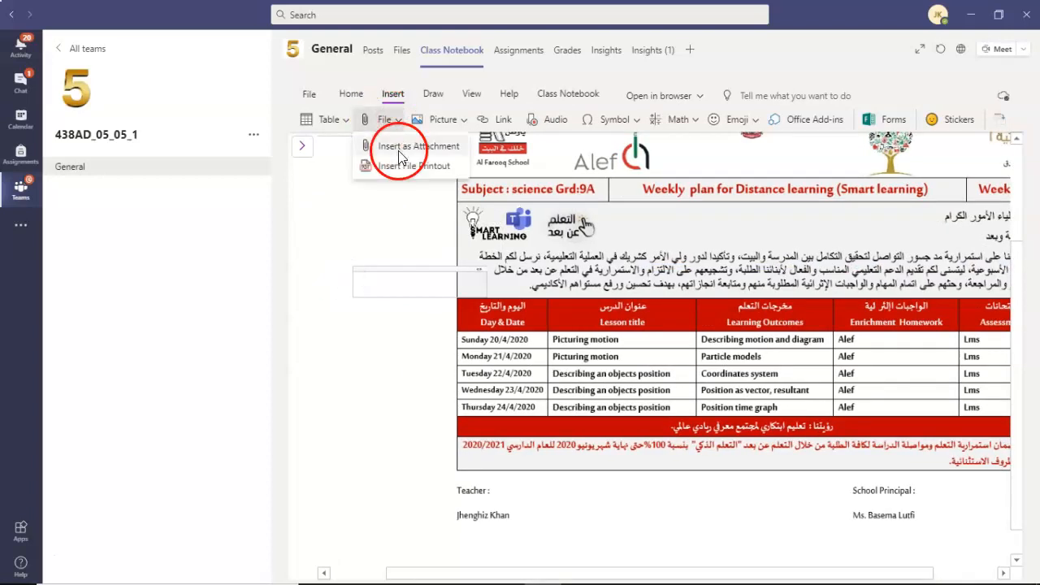
click(399, 151)
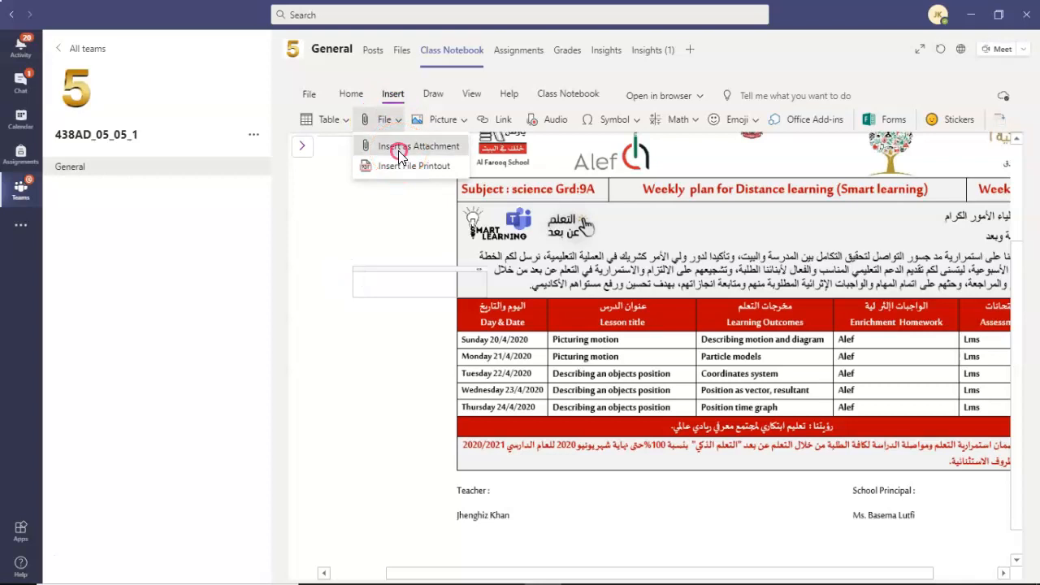
click(595, 345)
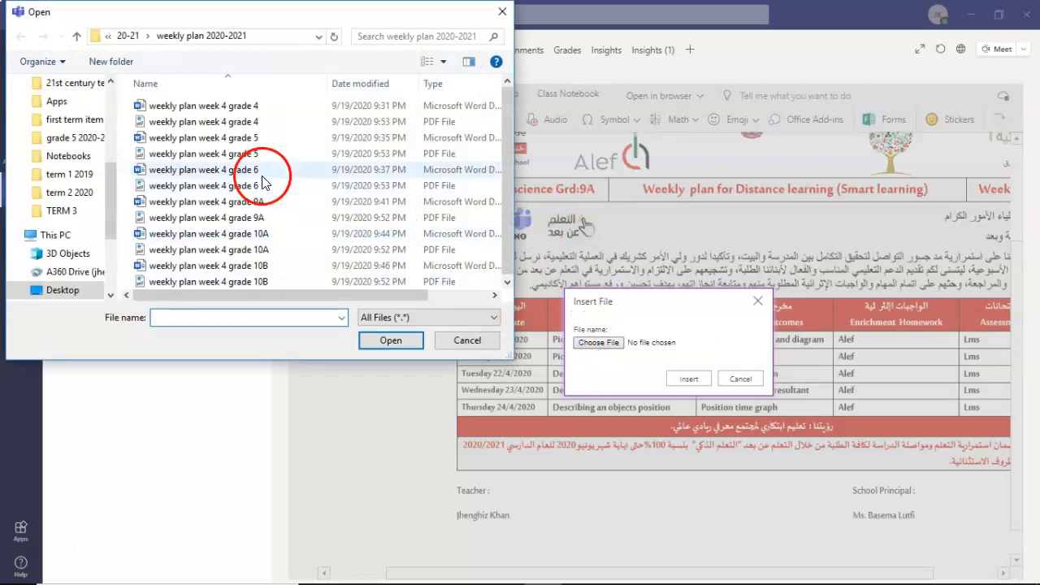
double_click(200, 186)
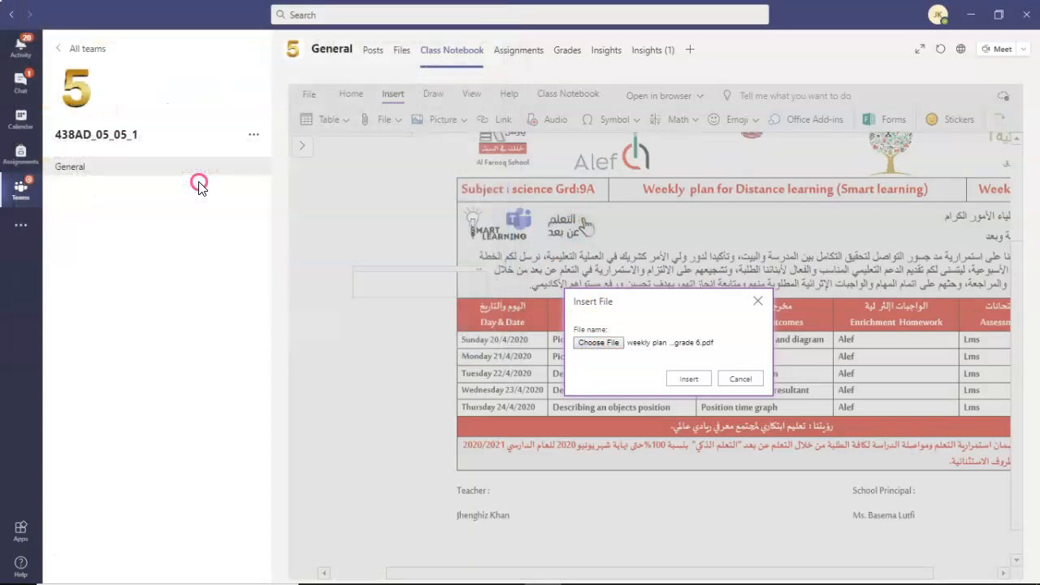
click(678, 377)
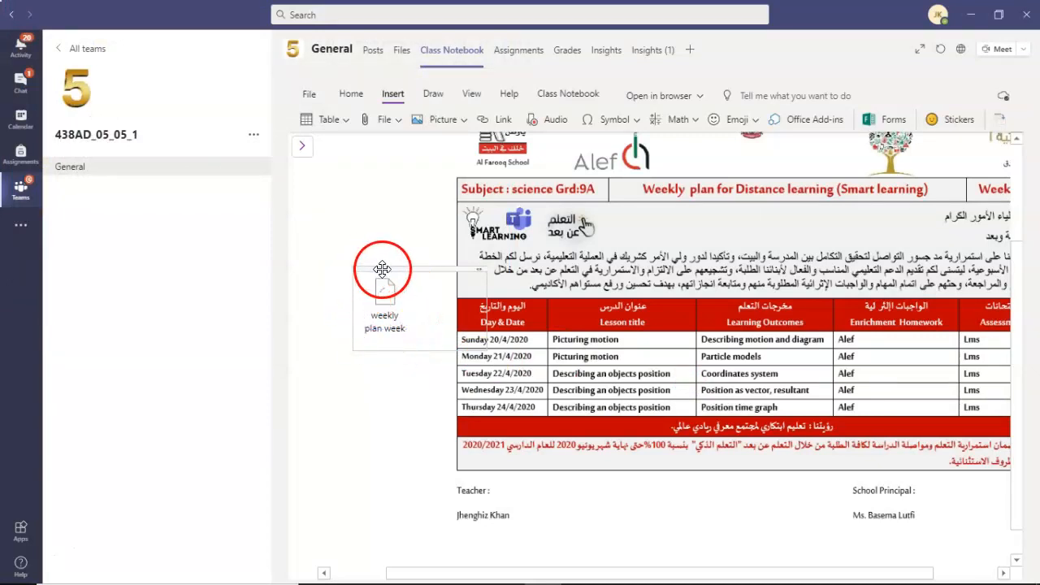
- Open the attached grade 6 weekly plan PDF in the browser and return to the notebook page in Teams
click(375, 328)
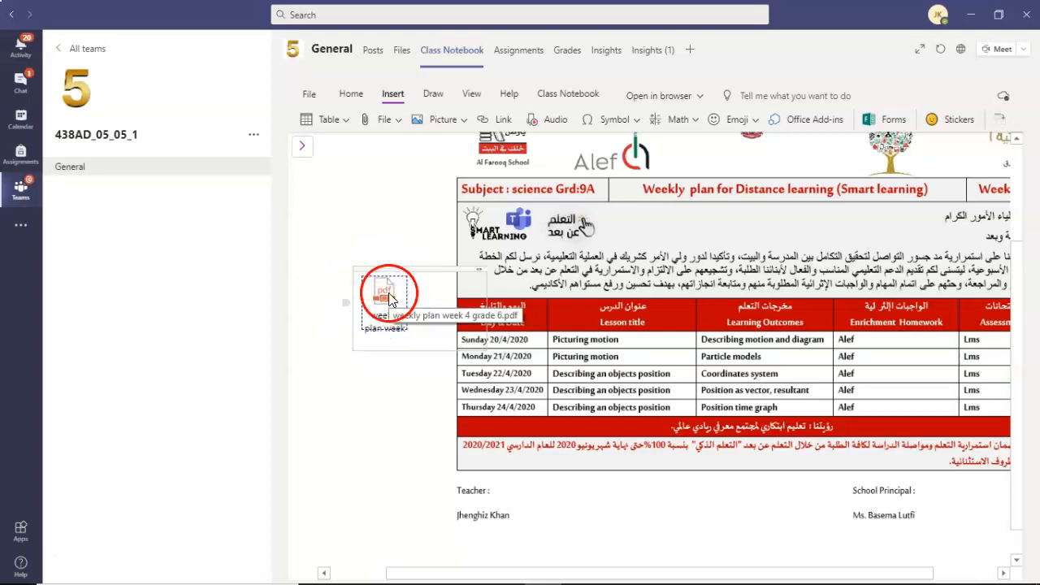
click(389, 299)
scroll(390, 299, down, 1)
double_click(389, 299)
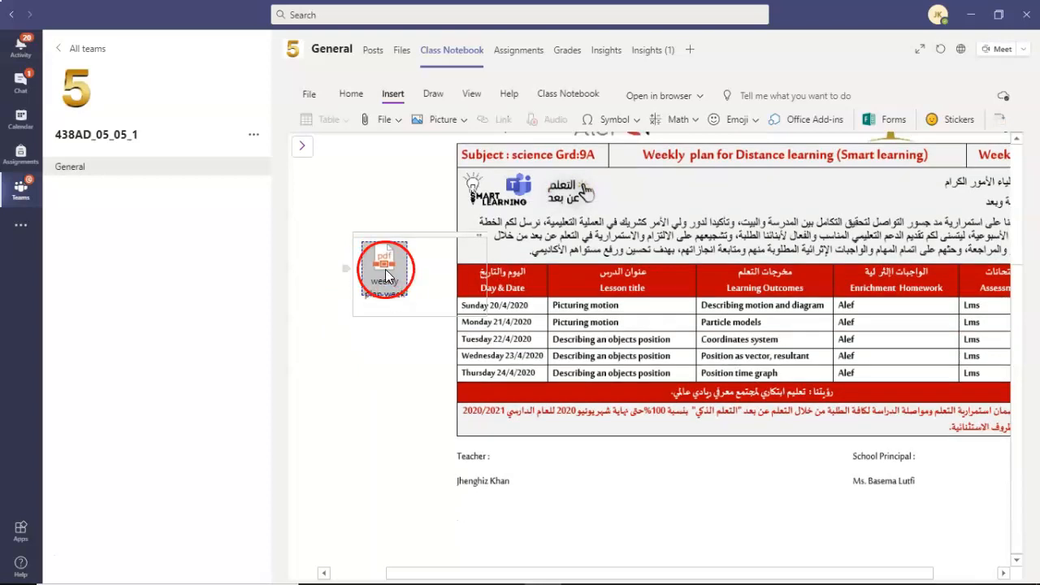
click(696, 363)
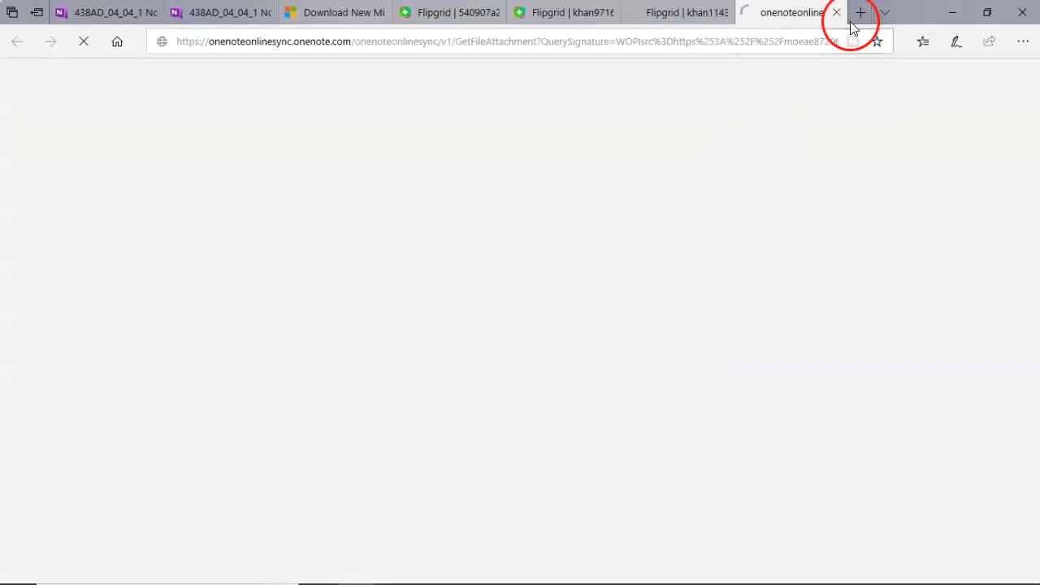
click(953, 11)
click(564, 234)
click(424, 345)
click(542, 284)
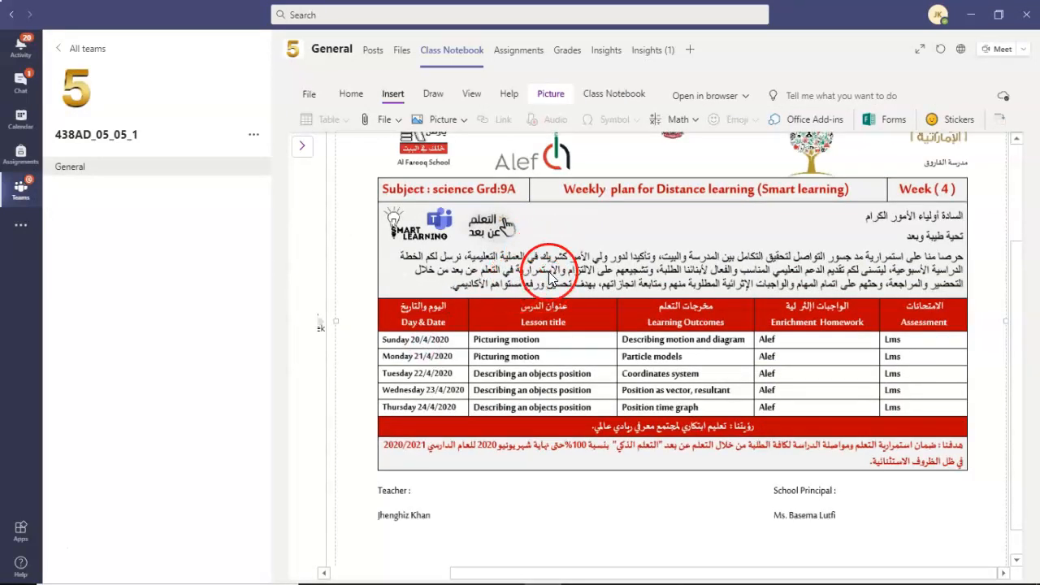
- Review the options for inserting files and for adding pictures from a file, the camera or online
click(393, 122)
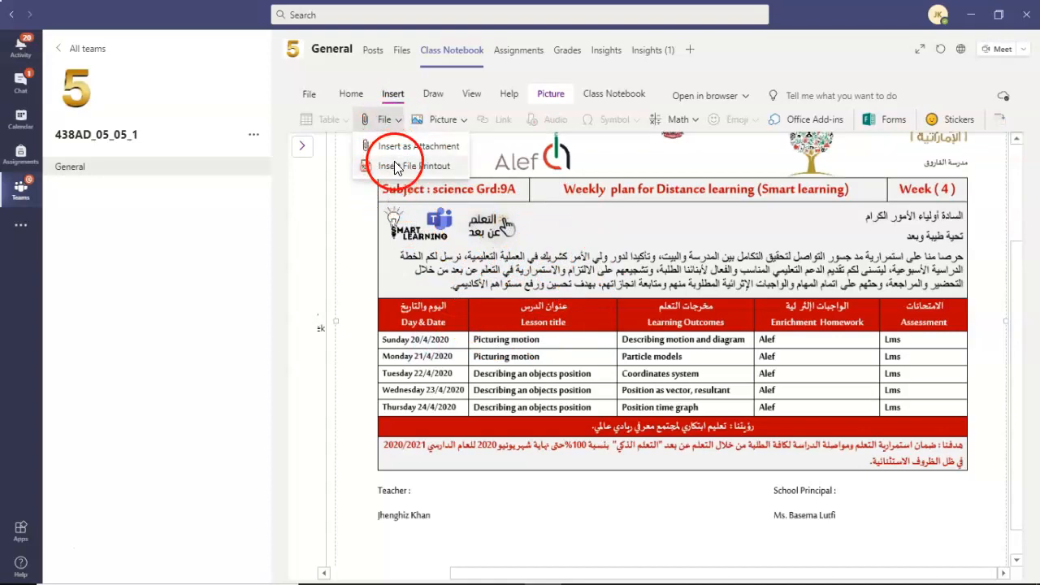
click(461, 118)
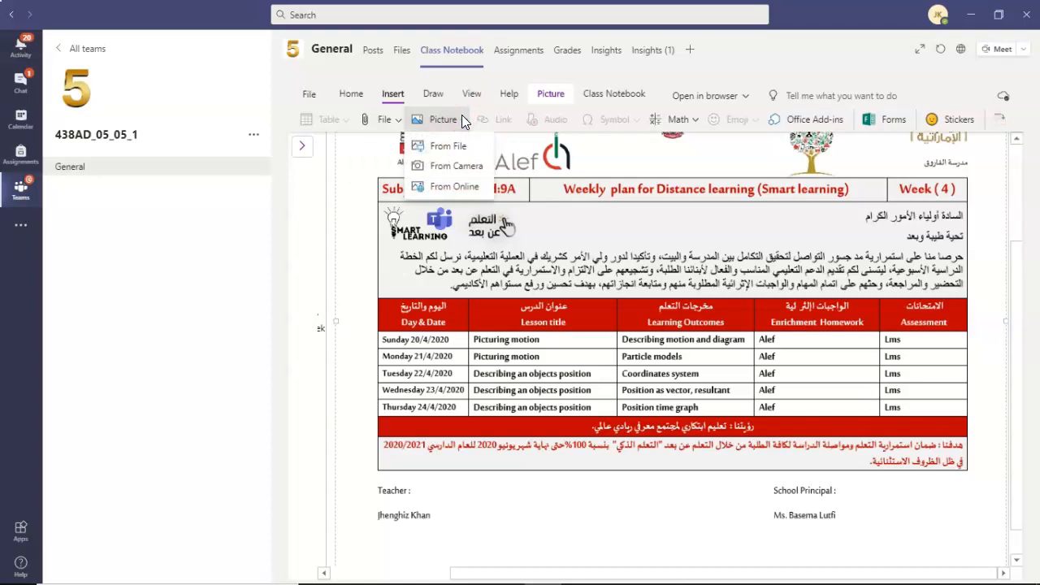
click(455, 167)
click(307, 247)
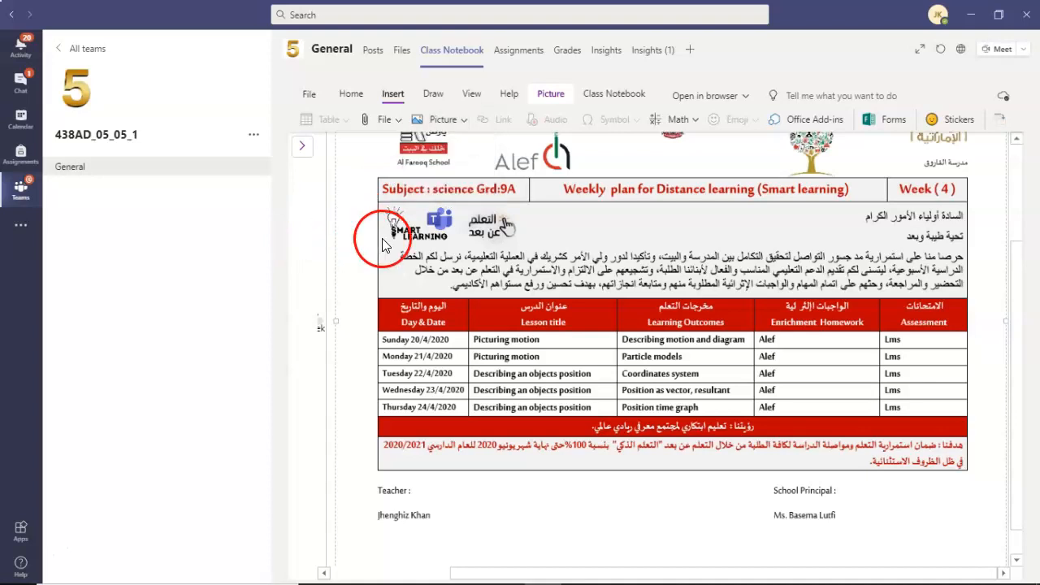
click(429, 124)
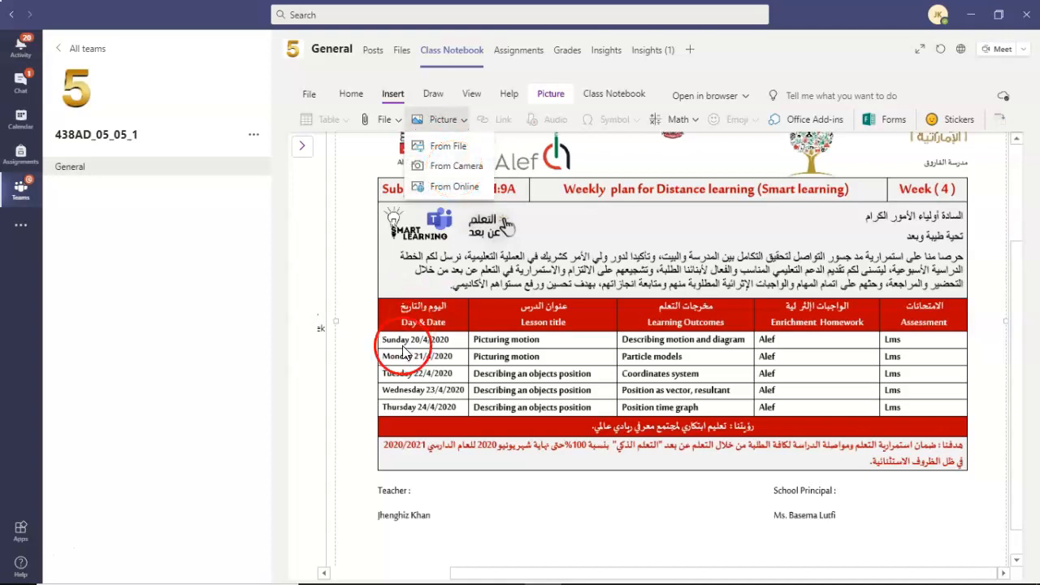
click(311, 438)
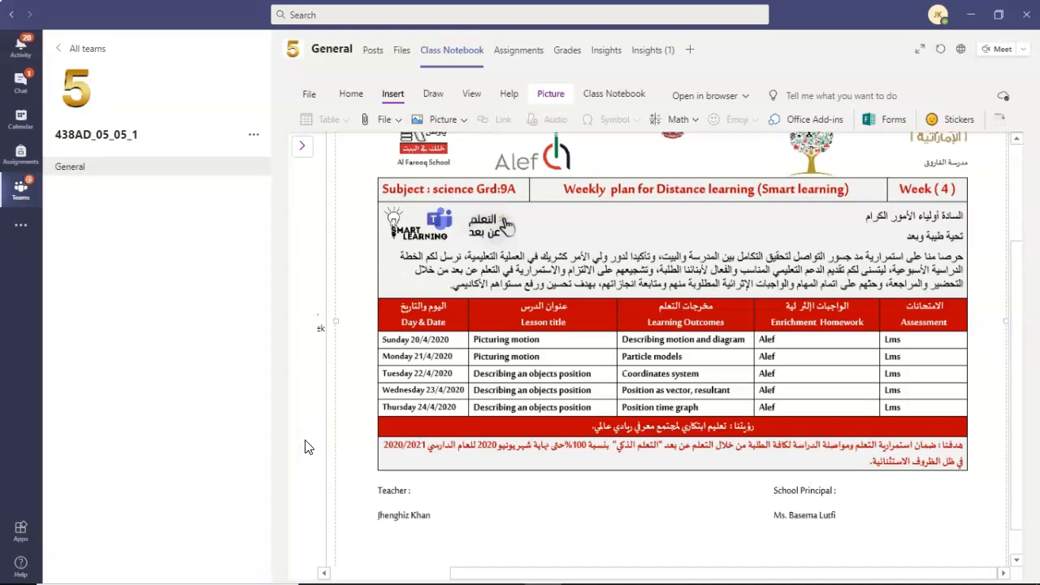
click(360, 298)
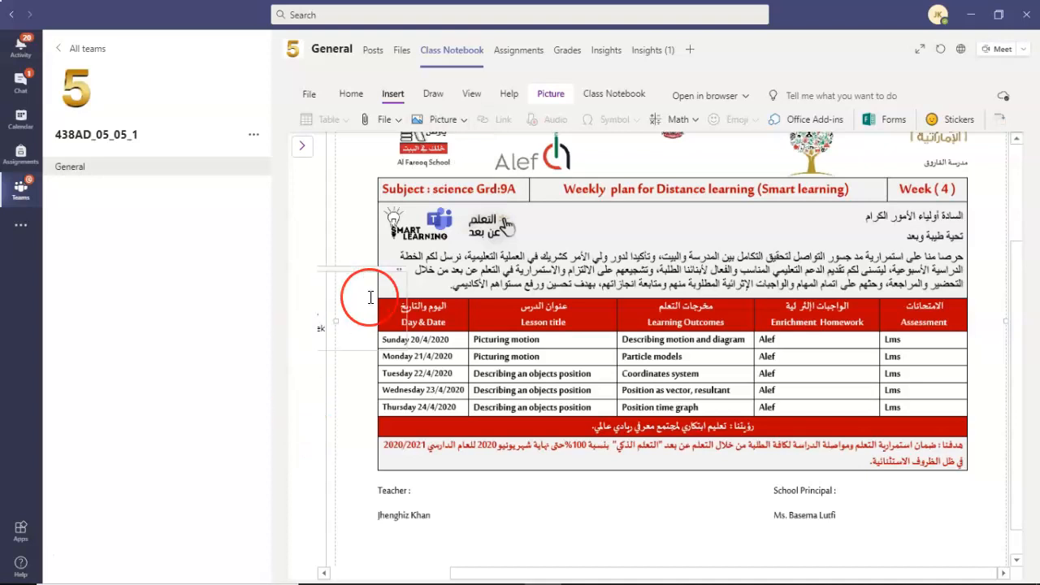
- Look over the Collaboration Space section and its page list in the notebook navigation, then return to the Speed page
scroll(359, 297, down, 1)
click(410, 449)
click(324, 499)
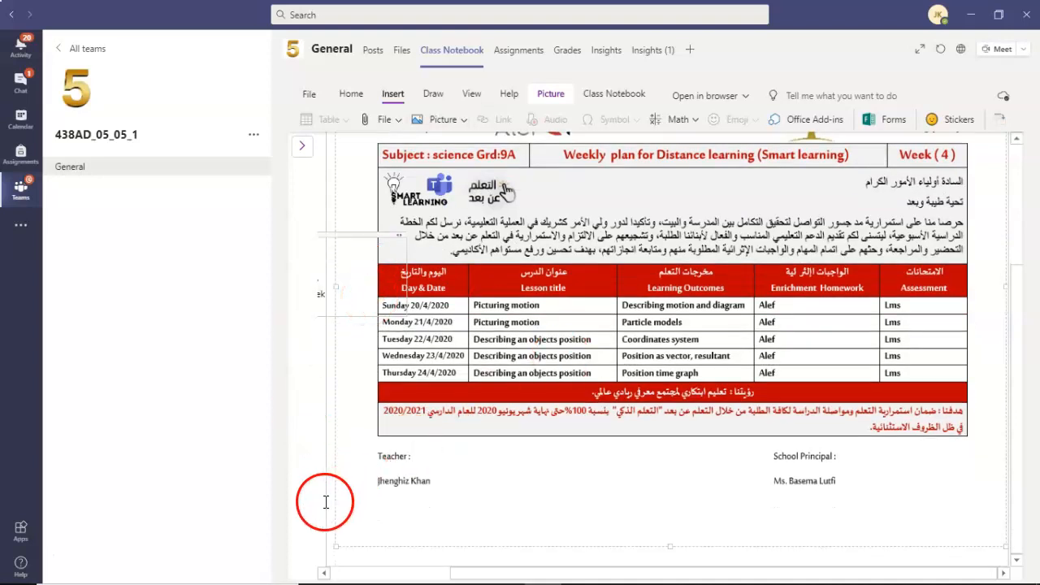
click(301, 152)
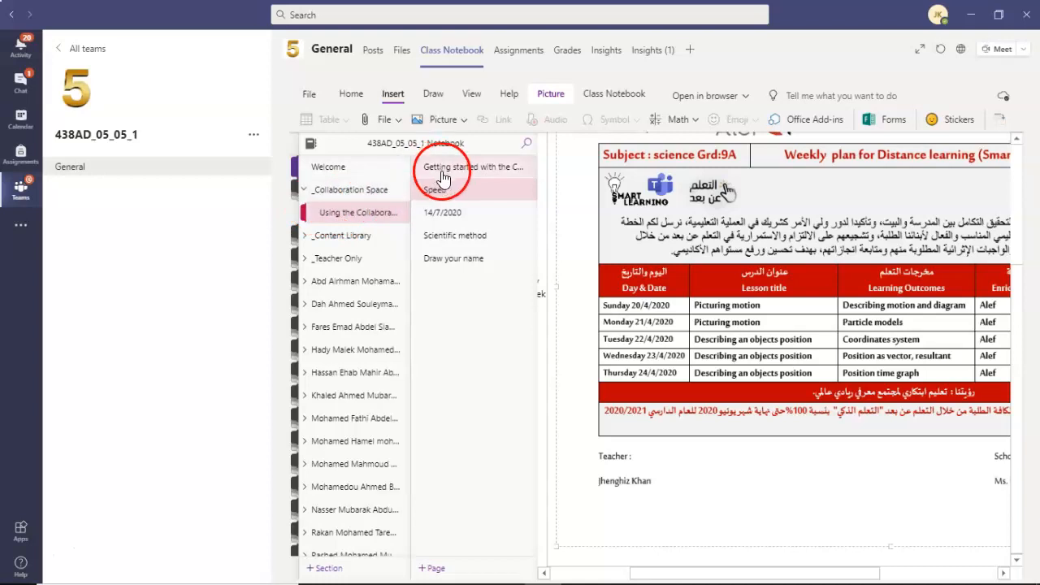
click(363, 217)
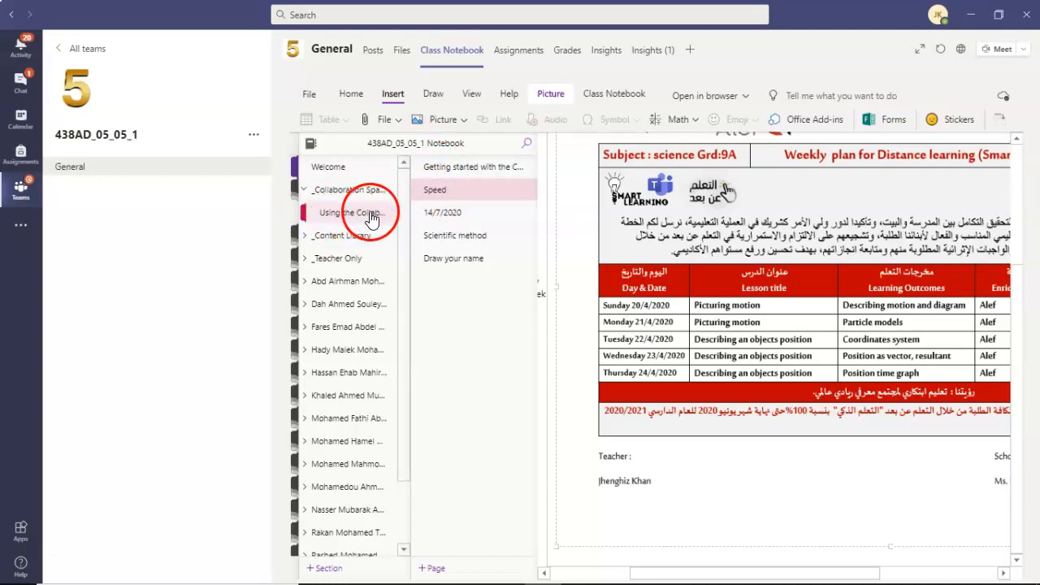
click(655, 290)
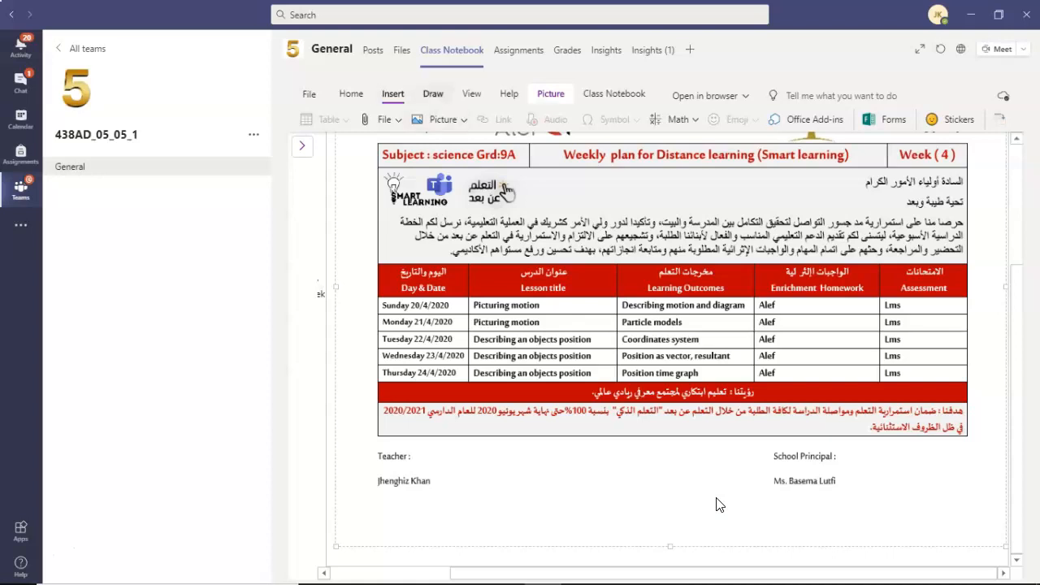
- Mark the weekly plan printout in red ink with ticks beside the lessons, a circled 10/10, an underlined "V.good" and a star
key(alt+super+d)
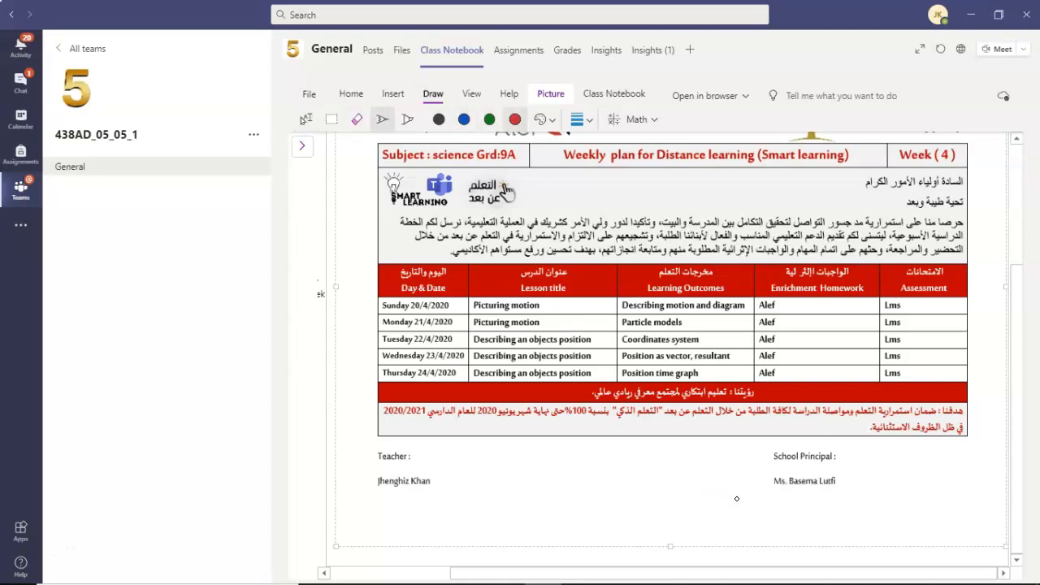
drag(594, 341, 633, 325)
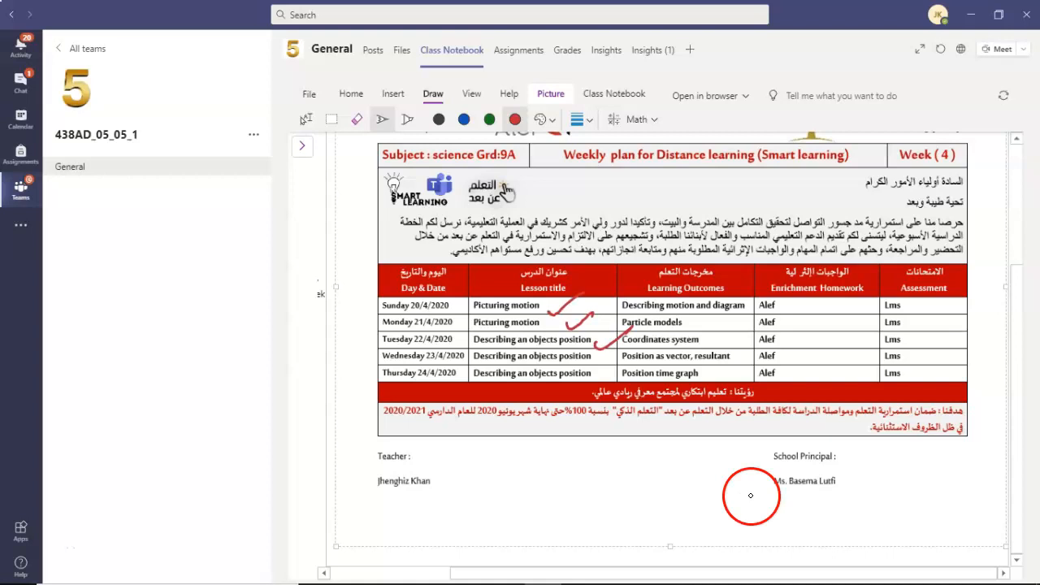
drag(553, 505, 566, 495)
drag(585, 479, 589, 510)
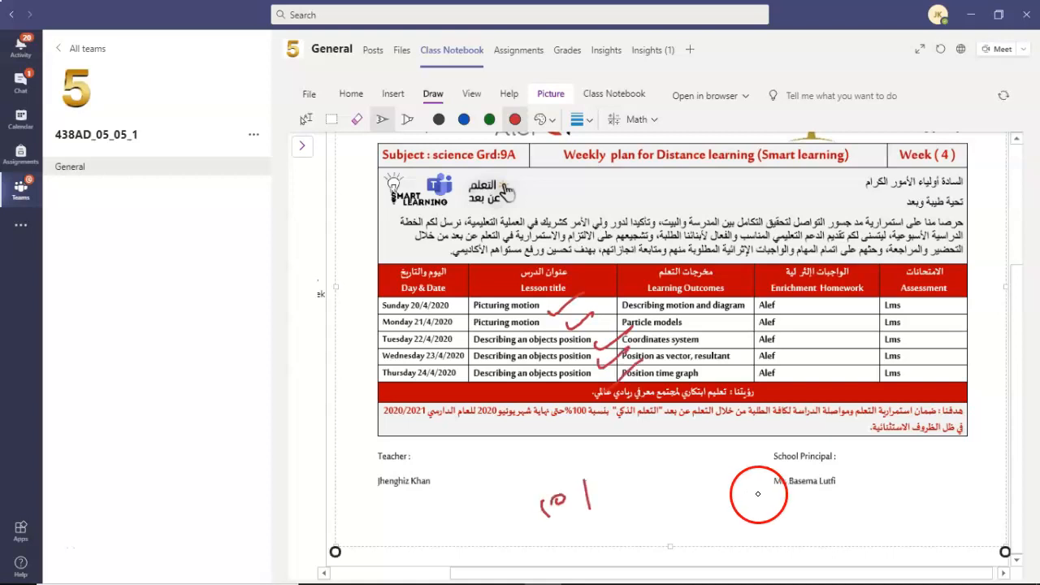
drag(569, 455, 709, 468)
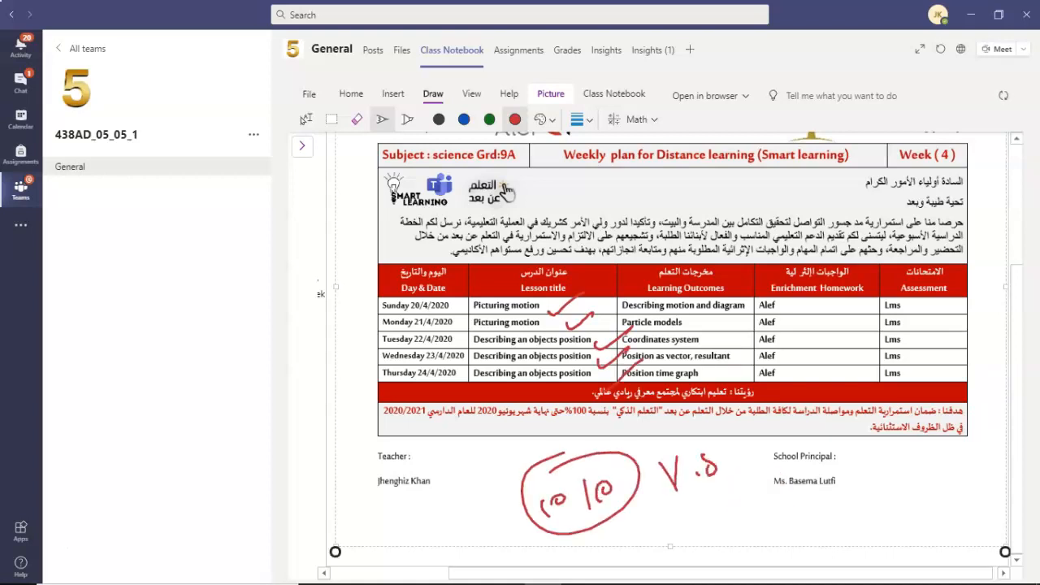
drag(677, 504, 800, 444)
drag(694, 419, 725, 410)
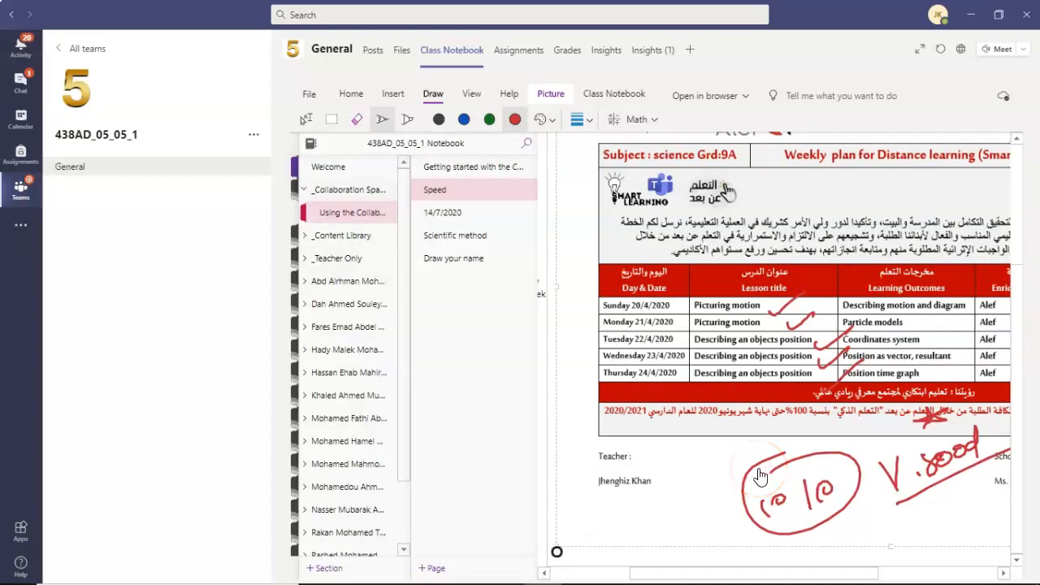
- Add a new page to the Content Library's Using the Content Library section and hide the notebook navigation
click(772, 478)
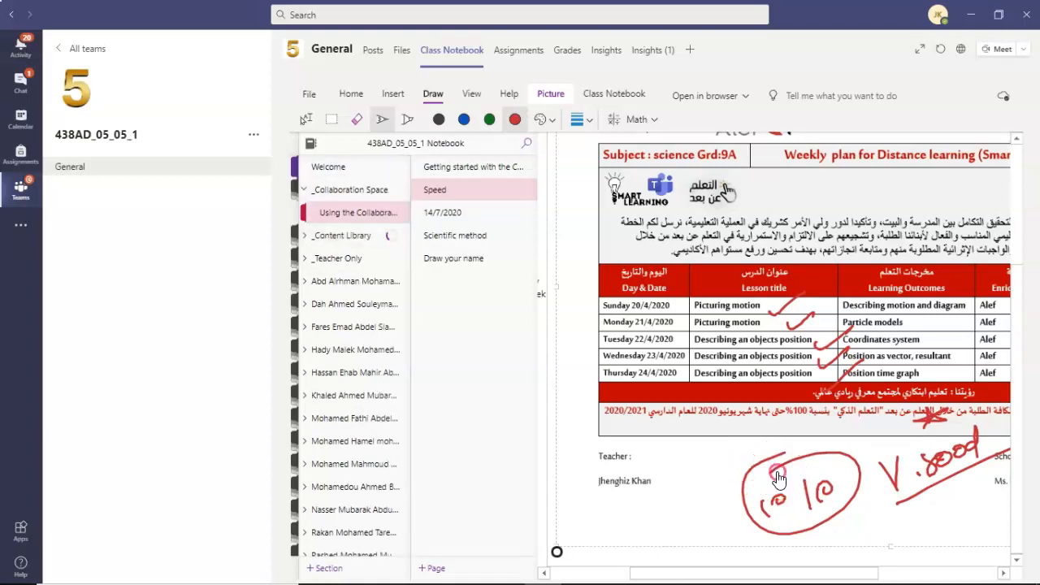
click(792, 479)
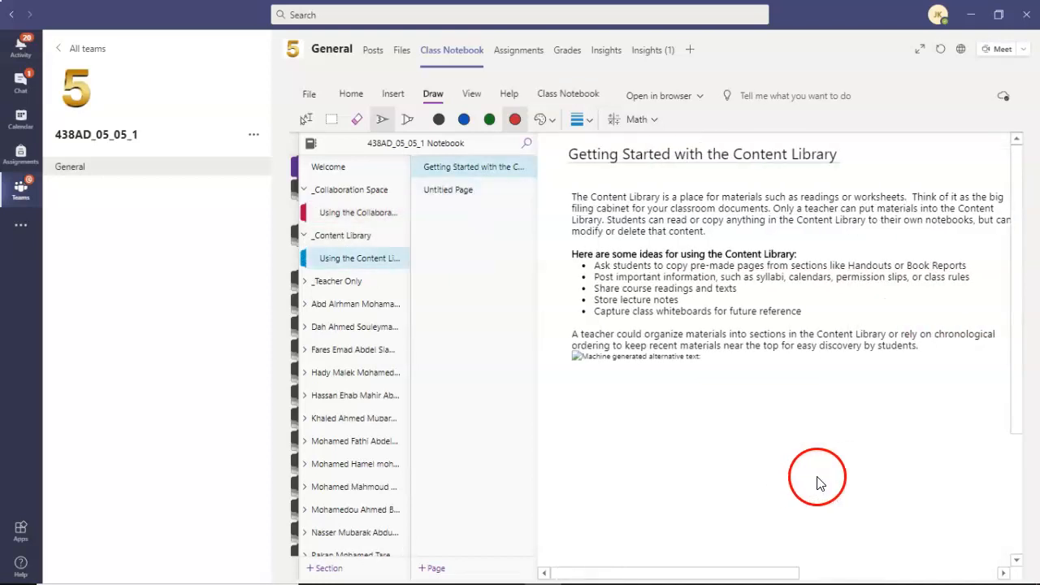
key(ctrl+n)
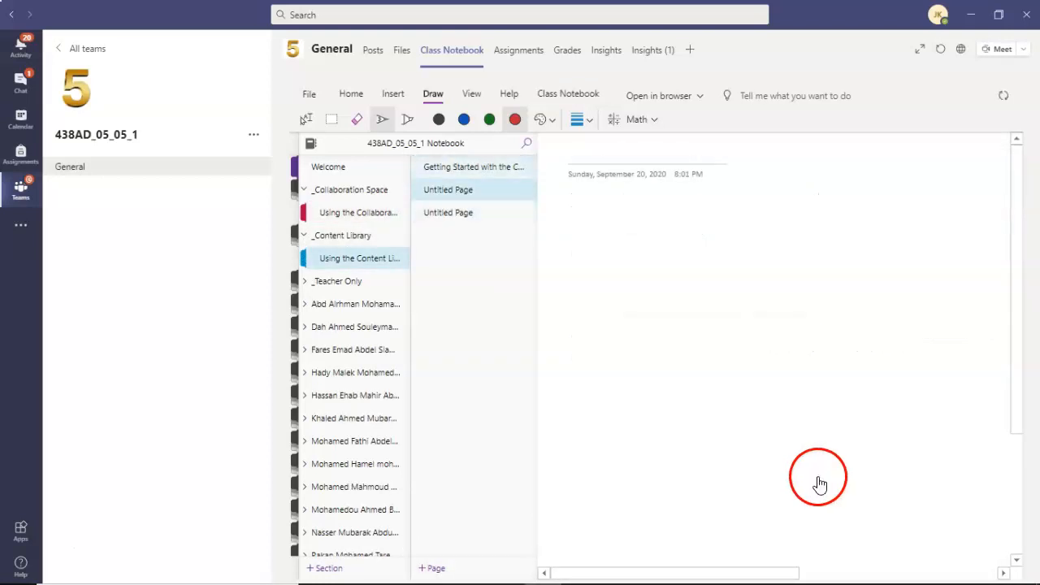
click(826, 458)
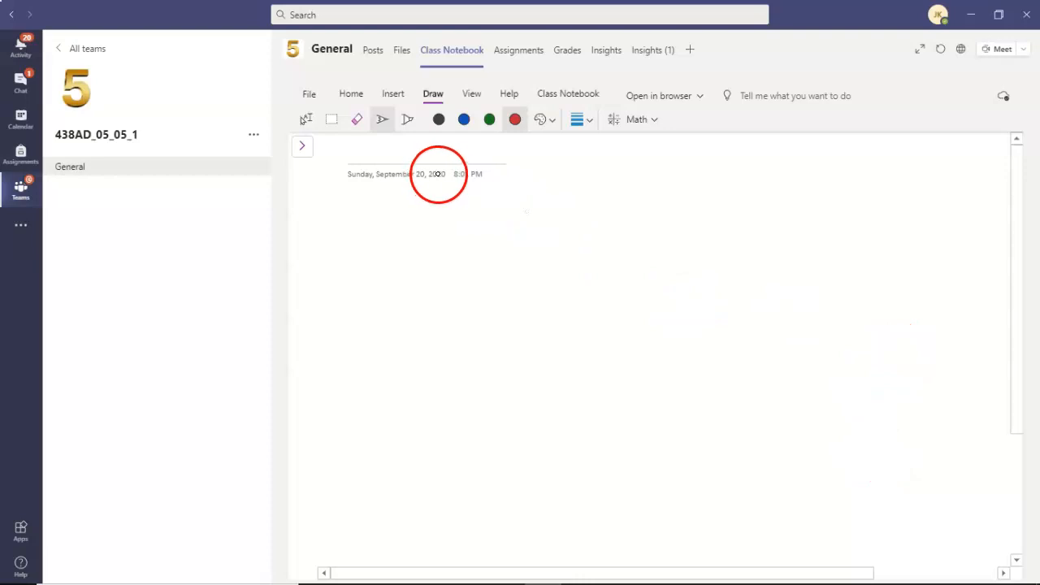
- Draw a red freehand circle and connected loops below the new page's heading
click(305, 122)
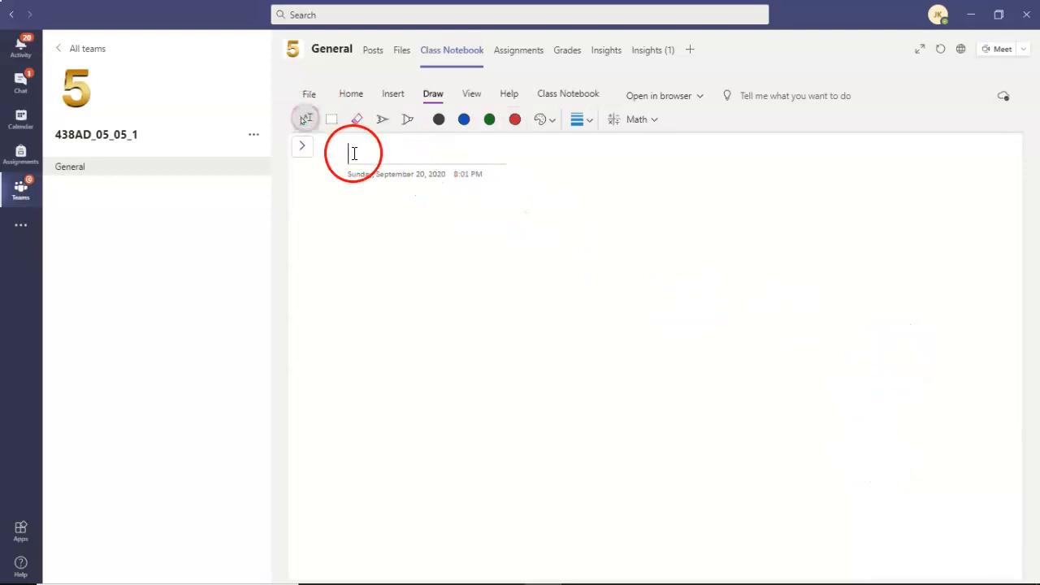
click(382, 119)
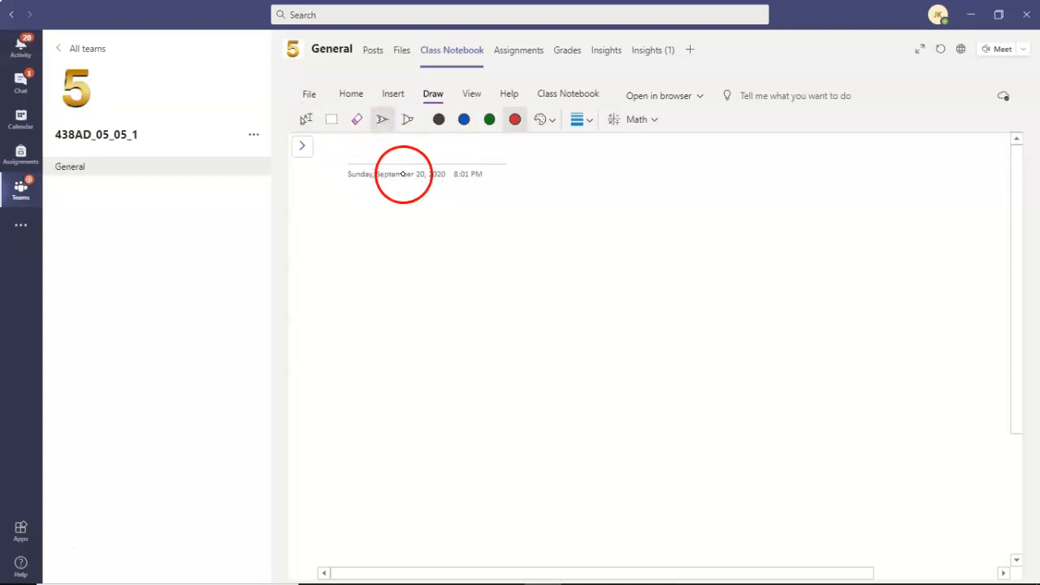
mouse_move(410, 253)
mouse_down()
mouse_move(359, 176)
mouse_move(431, 292)
mouse_move(515, 295)
mouse_move(501, 260)
mouse_up()
- Title the new page "Speed (20/9/2020)" and place the text cursor in the page body below the heading
click(306, 118)
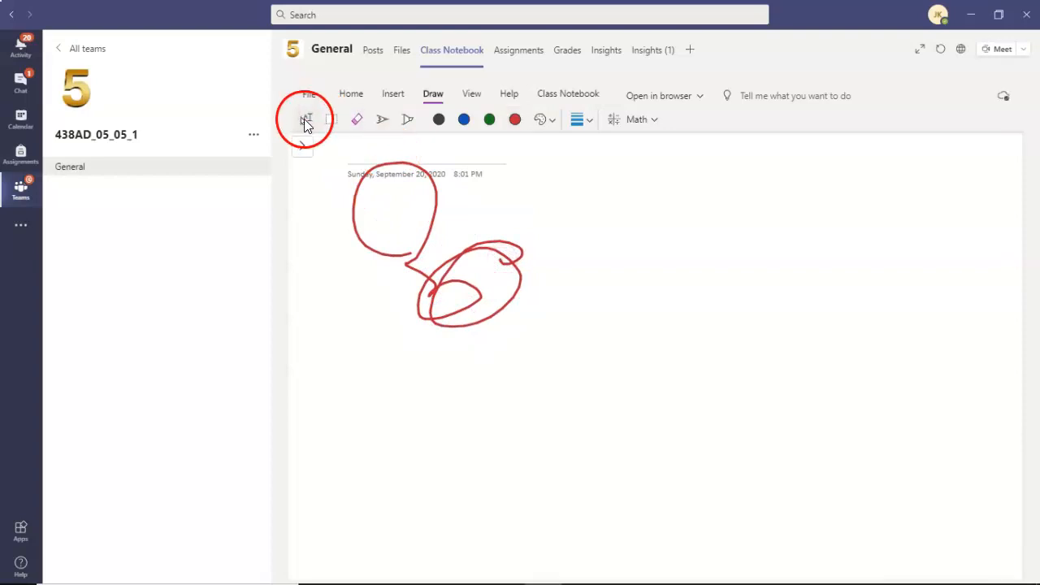
click(355, 158)
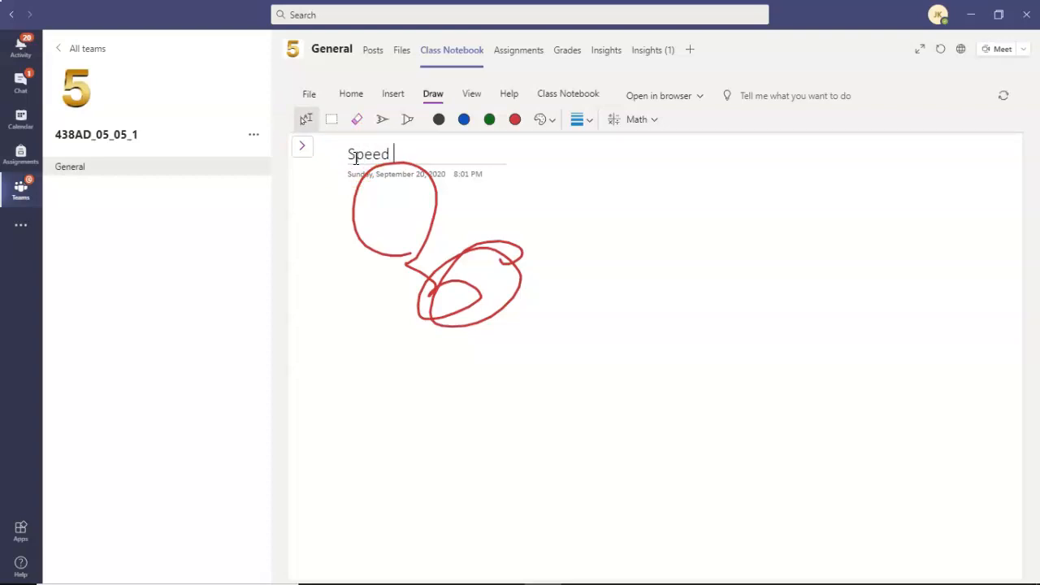
click(391, 228)
click(355, 211)
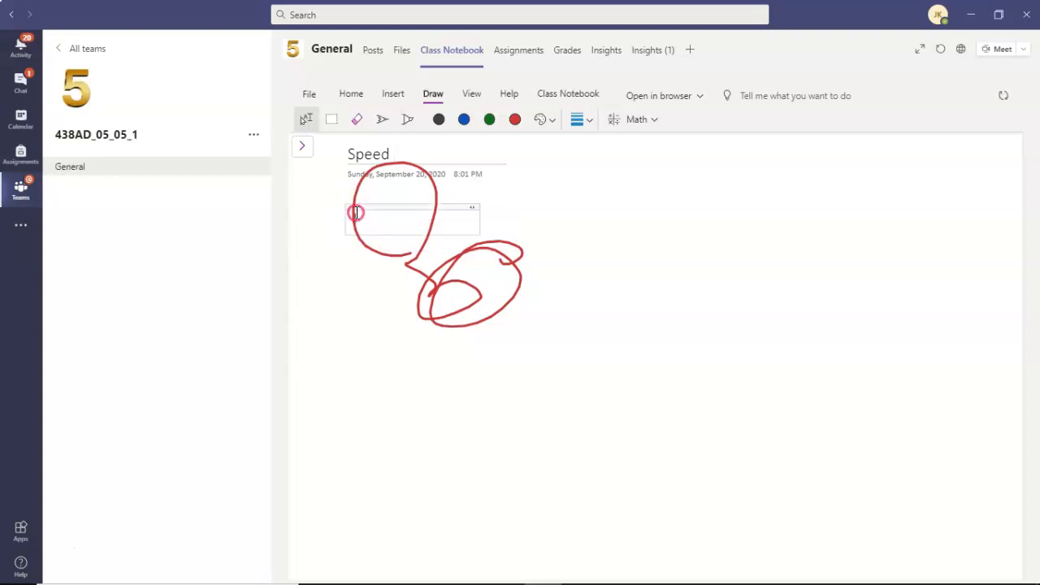
click(400, 149)
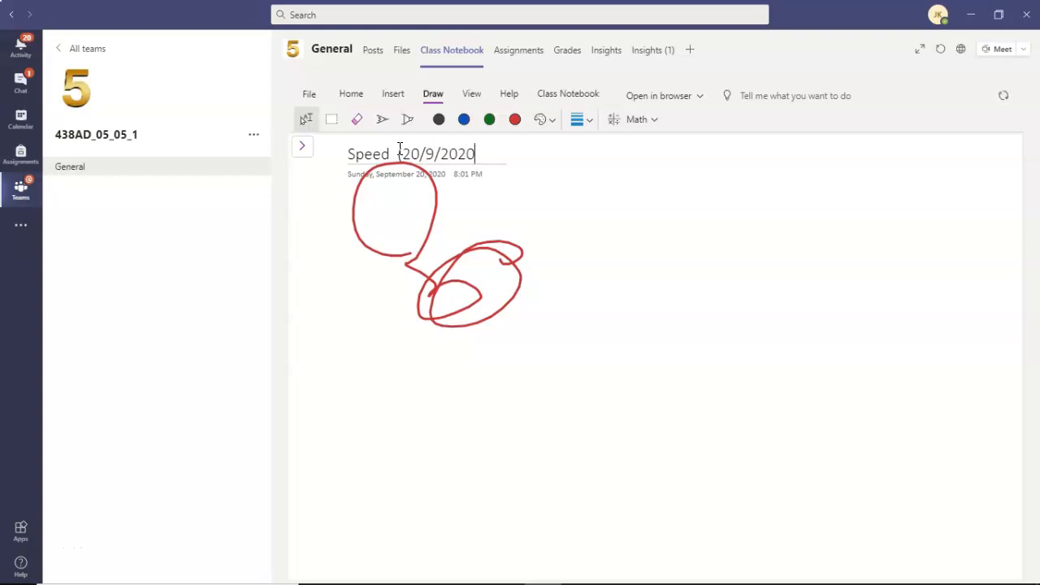
text((20/9/2020))
click(396, 300)
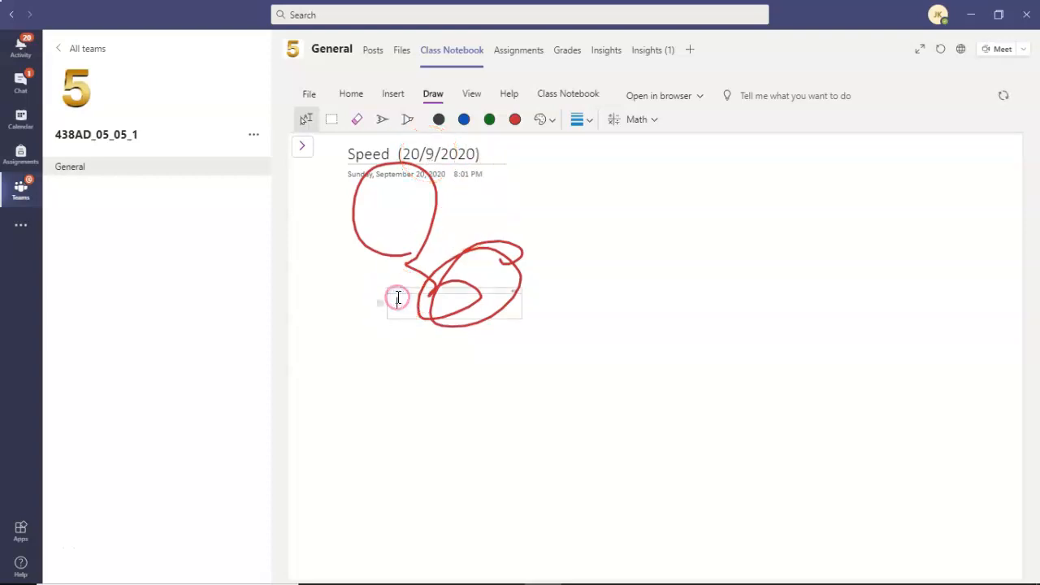
click(352, 218)
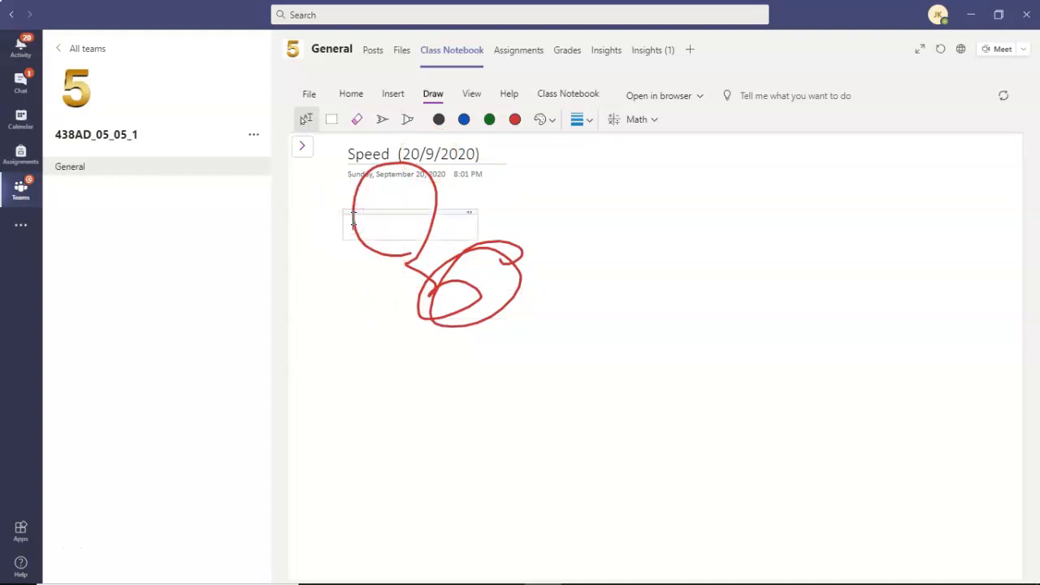
- Switch from Teams to Microsoft Whiteboard and bring up an empty area of the board
click(395, 96)
click(434, 102)
click(970, 18)
mouse_move(577, 569)
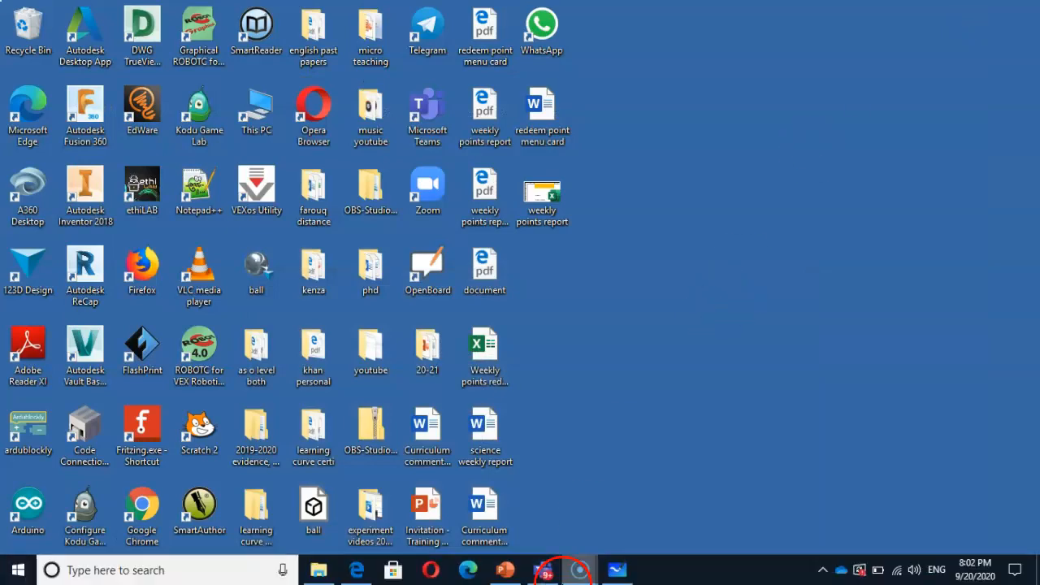
click(624, 570)
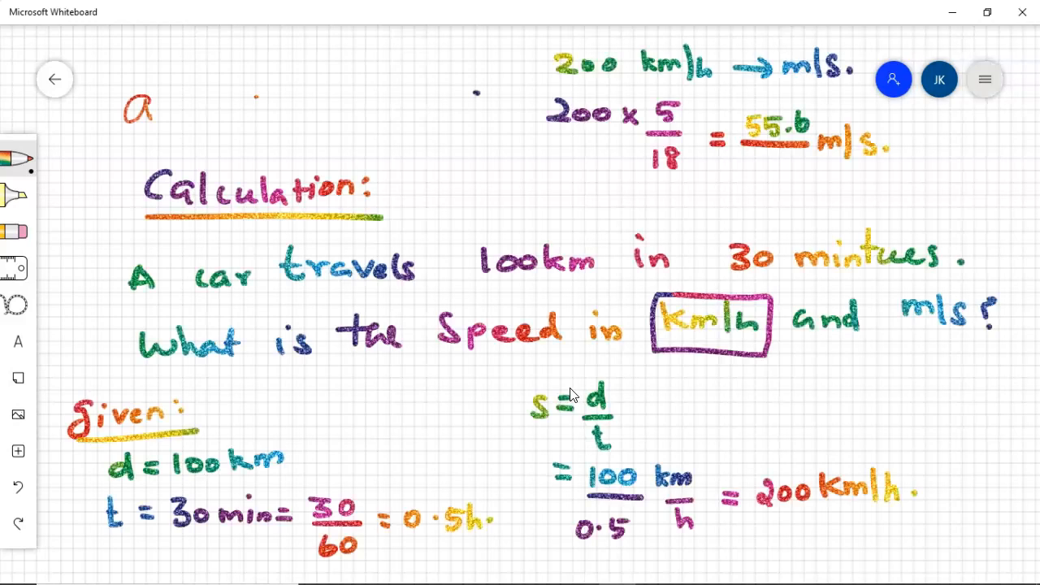
key(Return)
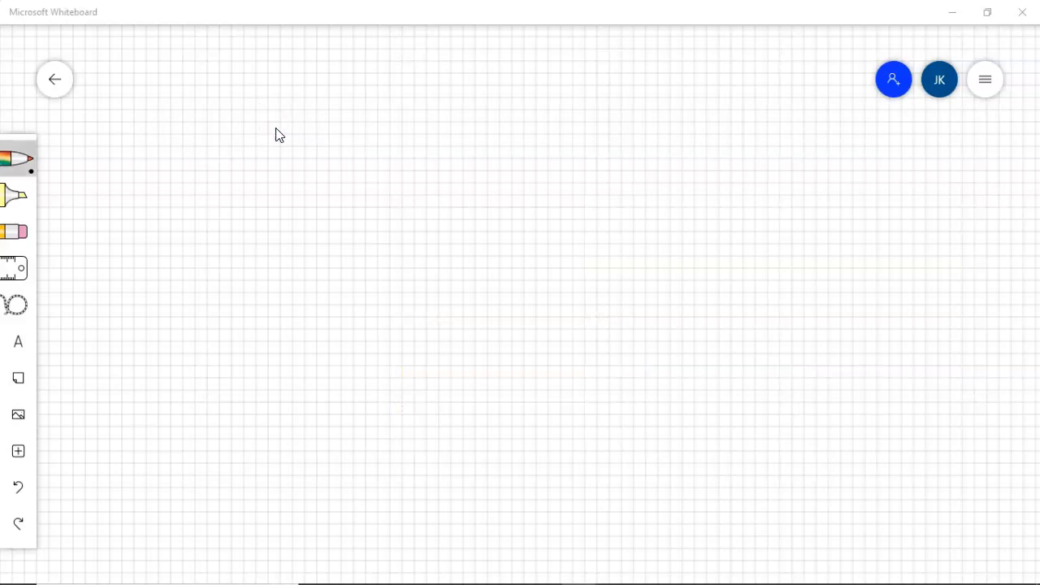
key(alt+Tab)
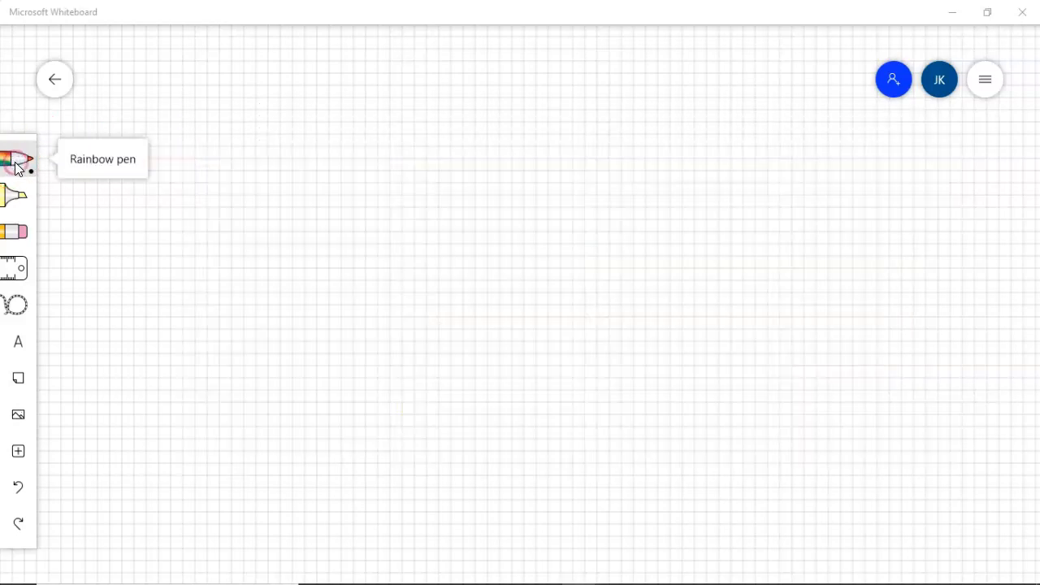
- Choose the orange pen and handwrite the formula "Speed = distance / time" as a fraction in the board's upper part
click(20, 167)
click(21, 168)
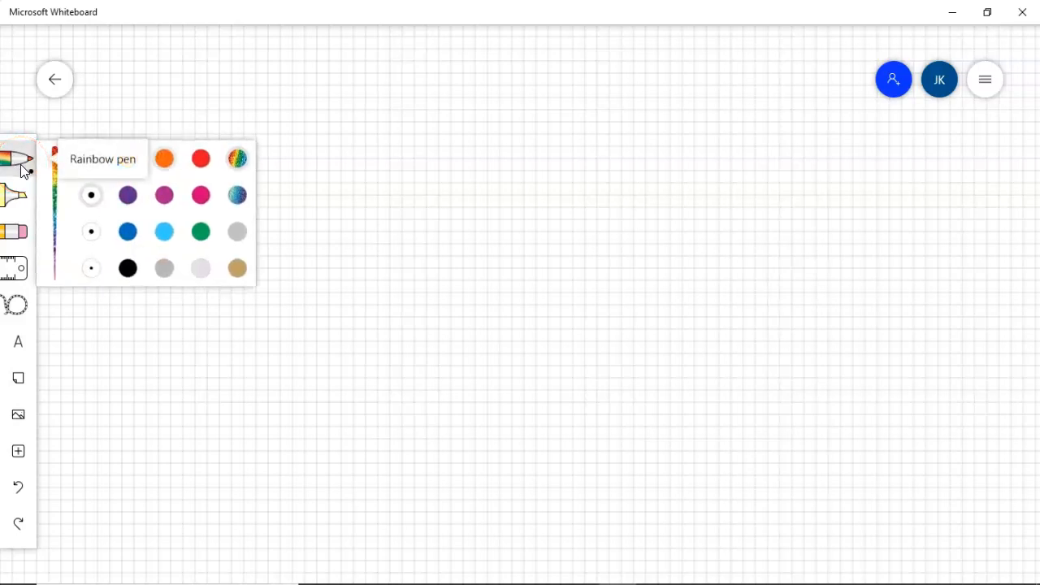
click(22, 168)
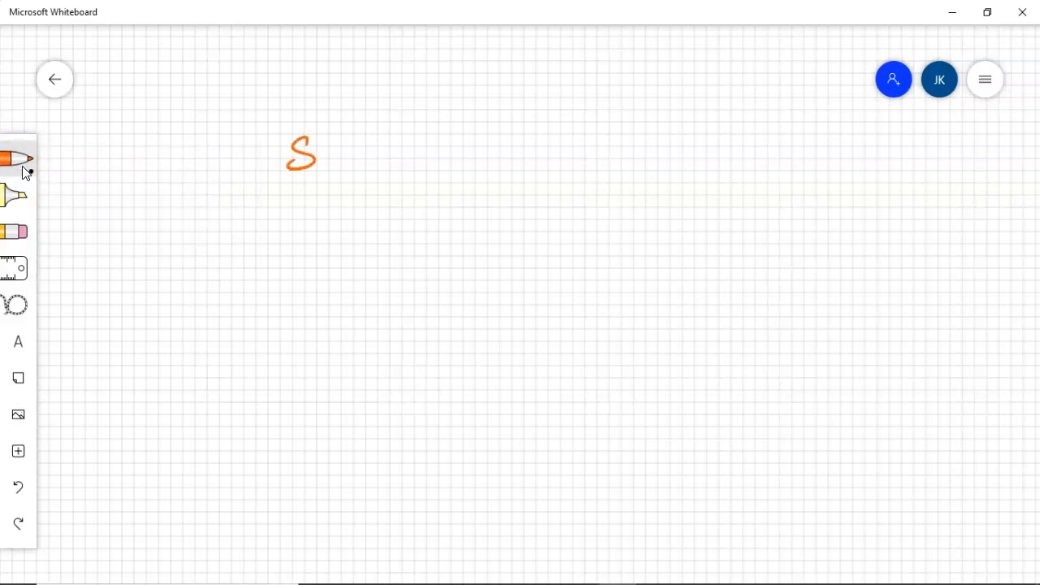
drag(366, 160, 381, 165)
drag(403, 151, 406, 170)
drag(429, 154, 447, 153)
drag(429, 164, 493, 171)
click(524, 151)
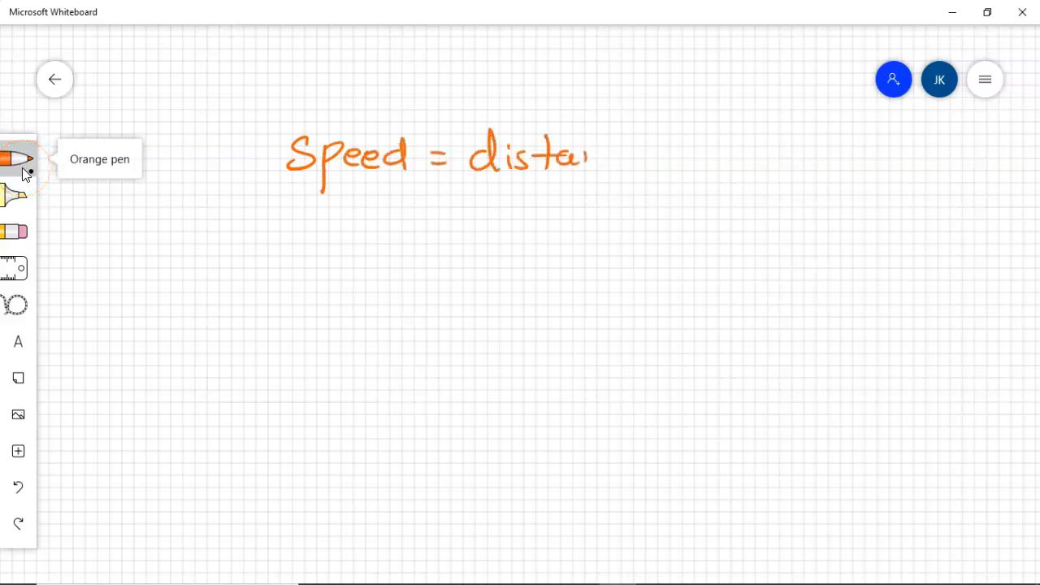
drag(631, 156, 649, 166)
drag(463, 186, 669, 176)
drag(515, 213, 500, 254)
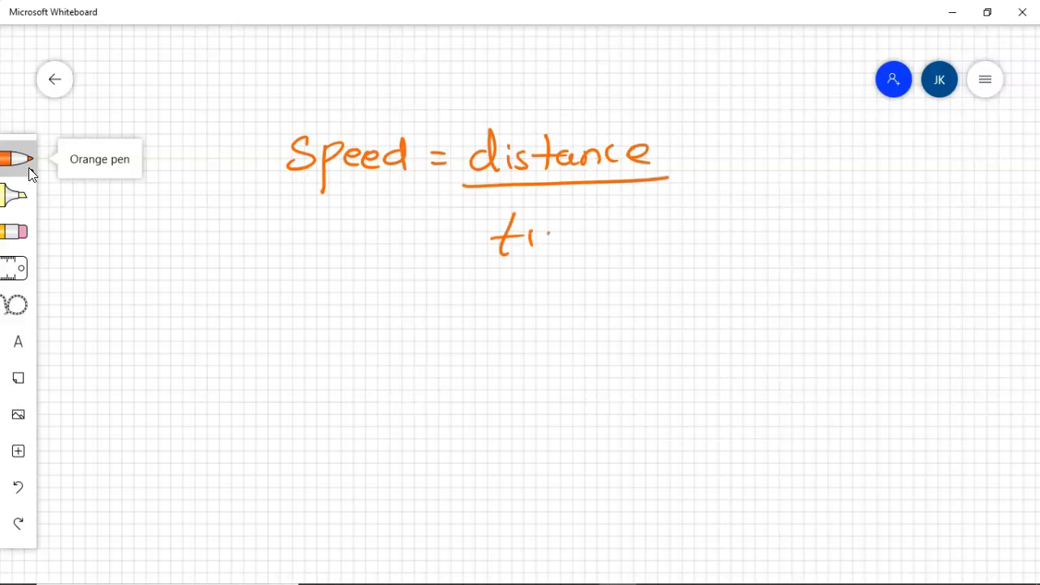
click(545, 210)
- Handwrite "Wacom tablet" above the speed formula and underline it
mouse_move(508, 50)
mouse_down()
mouse_move(524, 68)
mouse_move(542, 58)
mouse_up()
mouse_move(562, 64)
mouse_down()
mouse_move(571, 75)
mouse_move(656, 73)
mouse_up()
mouse_move(709, 41)
mouse_down()
mouse_move(714, 75)
mouse_move(764, 65)
mouse_up()
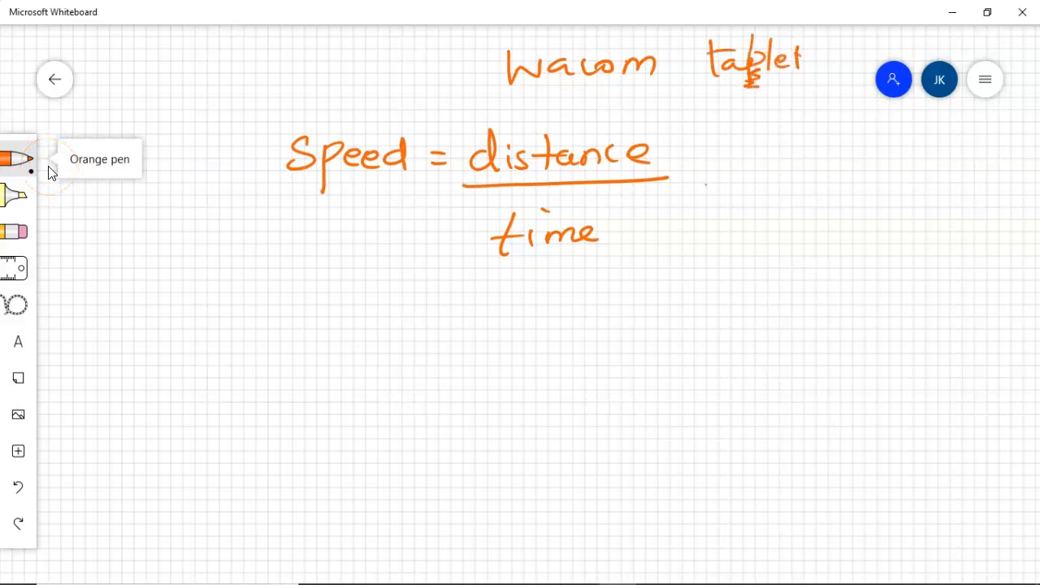
drag(504, 94, 814, 101)
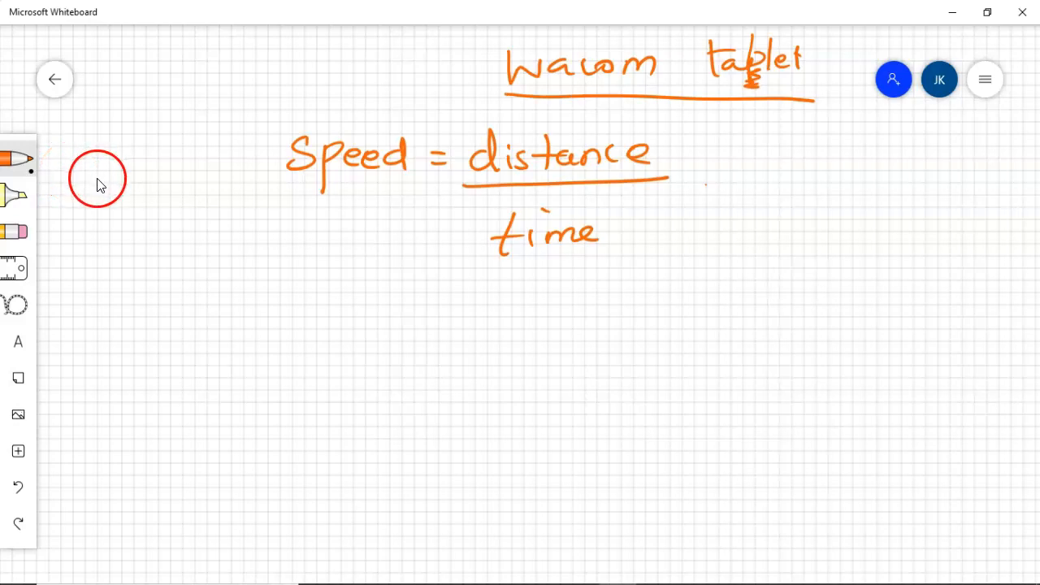
- Handwrite the abbreviated formula "s = d / t" as a fraction below the speed formula
mouse_move(436, 321)
mouse_down()
mouse_move(455, 321)
mouse_move(451, 306)
mouse_up()
mouse_move(395, 302)
mouse_down()
mouse_move(406, 299)
mouse_move(387, 327)
mouse_up()
drag(486, 328, 520, 328)
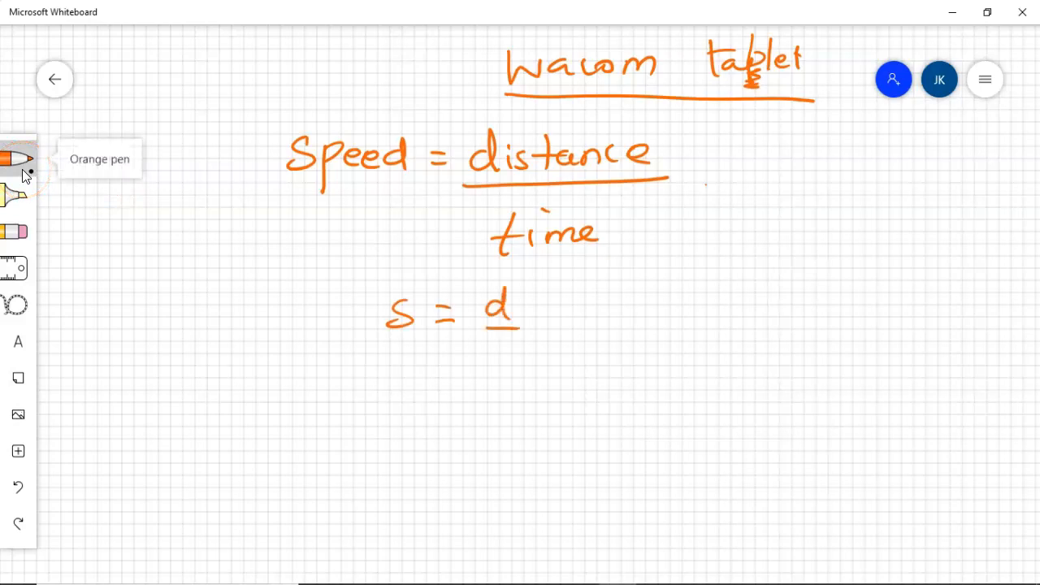
- Draw a formula triangle beside the abbreviated formula, with d in the upper part and s and t in the lower part
drag(808, 296, 814, 323)
drag(706, 334, 830, 336)
drag(740, 290, 808, 287)
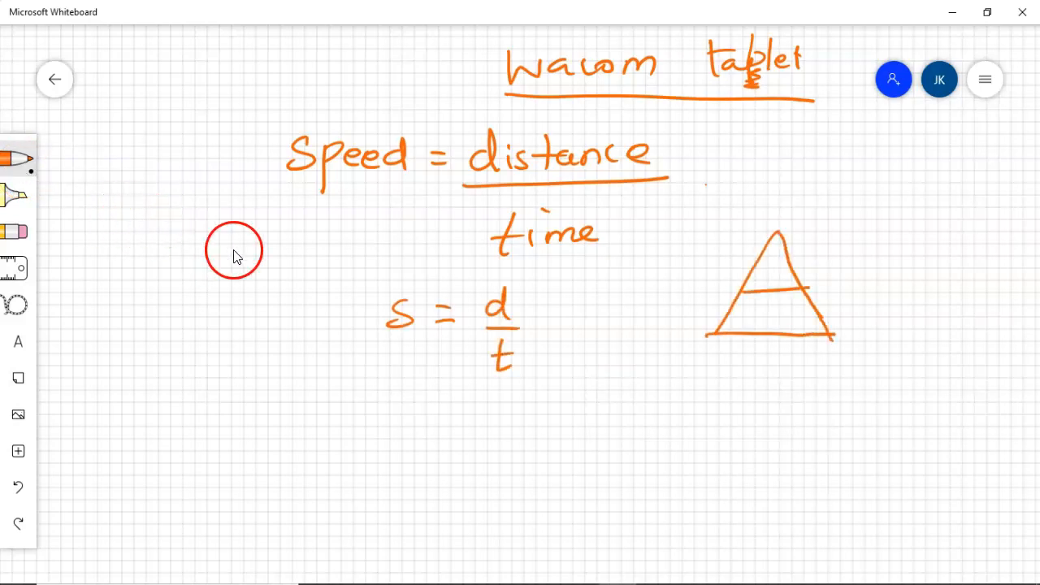
drag(752, 308, 738, 326)
drag(772, 270, 792, 330)
drag(776, 316, 795, 315)
- Handwrite "SI unit: m/s." below the abbreviated formula
mouse_move(196, 414)
mouse_down()
mouse_move(173, 439)
mouse_move(266, 419)
mouse_move(312, 430)
mouse_up()
scroll(240, 224, down, 5)
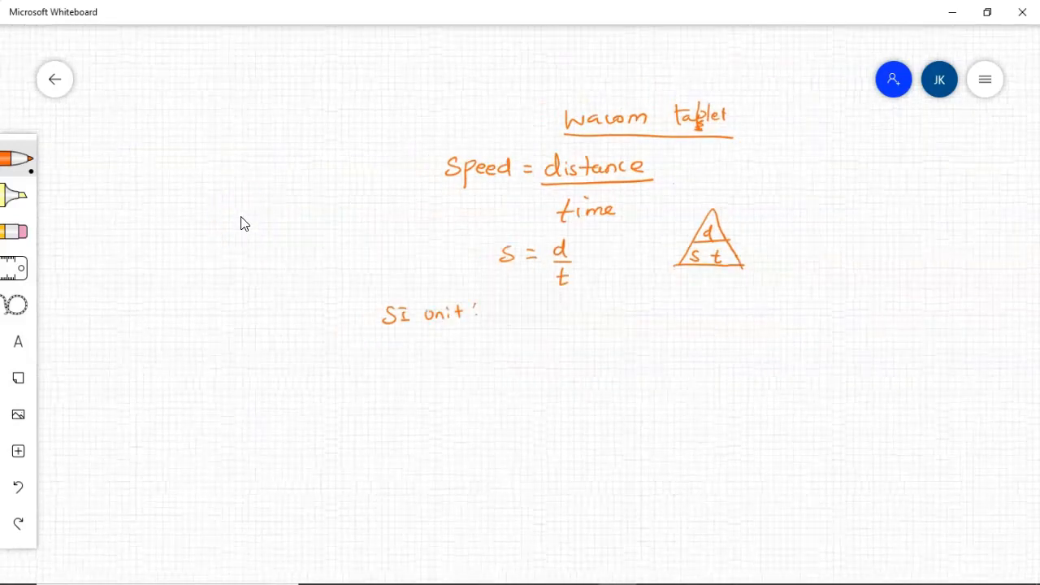
mouse_move(505, 305)
mouse_down()
mouse_move(505, 323)
mouse_move(524, 322)
mouse_up()
drag(533, 302, 536, 323)
click(555, 322)
scroll(249, 227, up, 5)
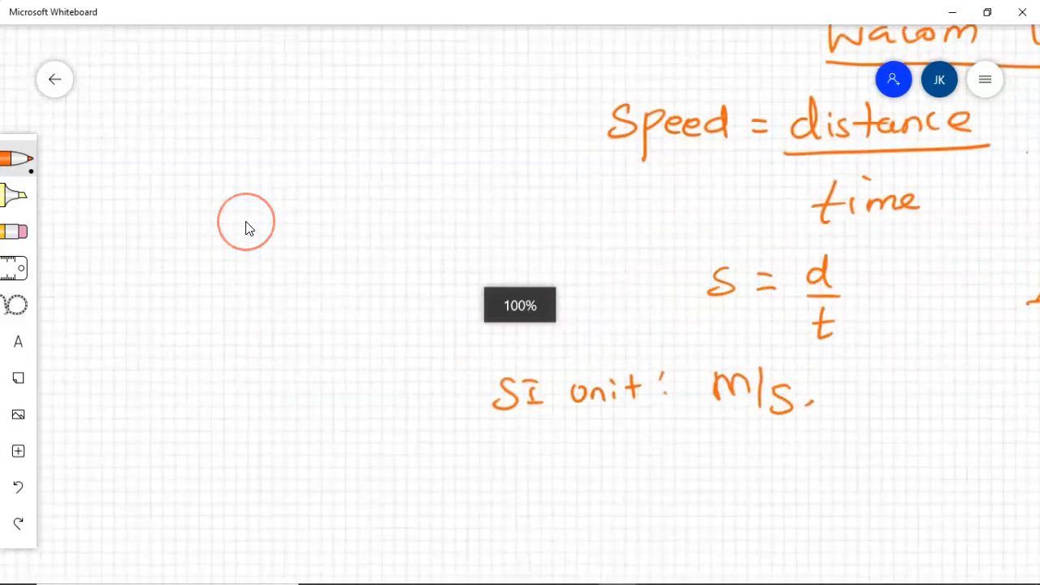
click(260, 222)
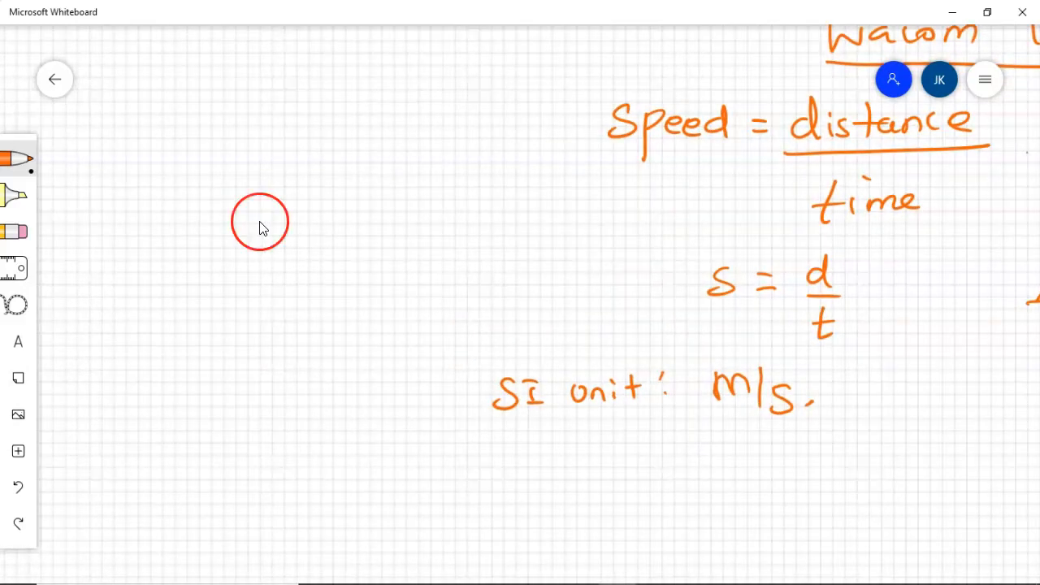
click(272, 228)
click(285, 228)
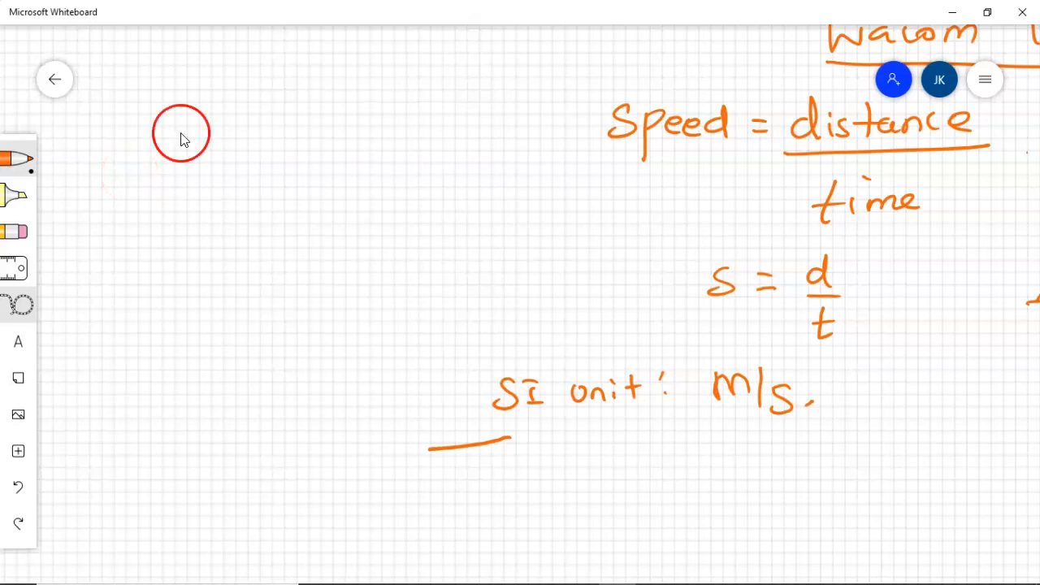
- Capture the whole handwritten speed lesson, from the Wacom tablet heading to the SI unit line, as a snip with the Snipping Tool
scroll(248, 197, right, 3)
scroll(128, 274, up, 1)
mouse_move(263, 288)
mouse_down()
mouse_move(141, 303)
mouse_move(111, 295)
mouse_up()
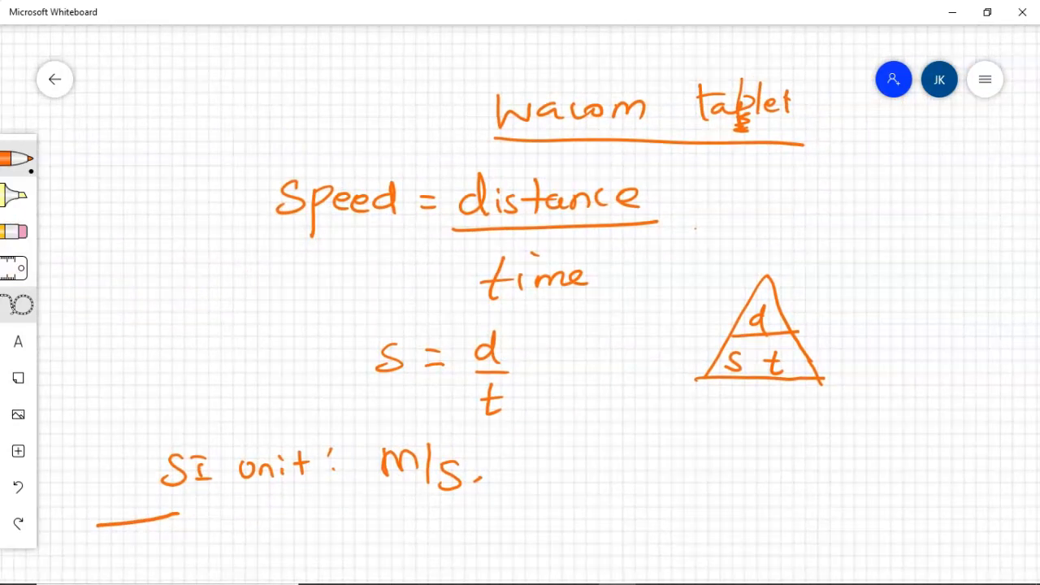
mouse_move(281, 583)
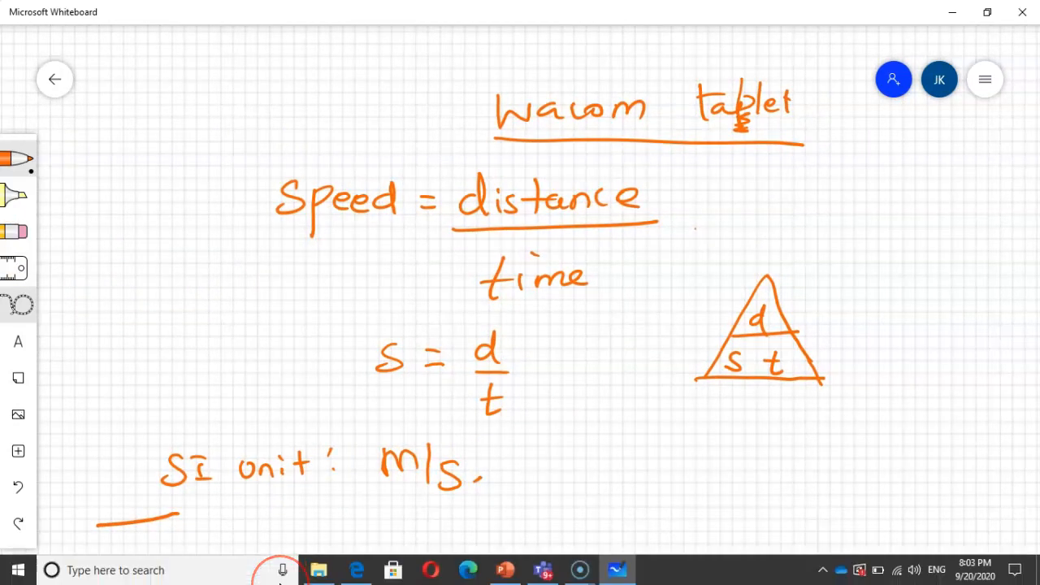
click(135, 567)
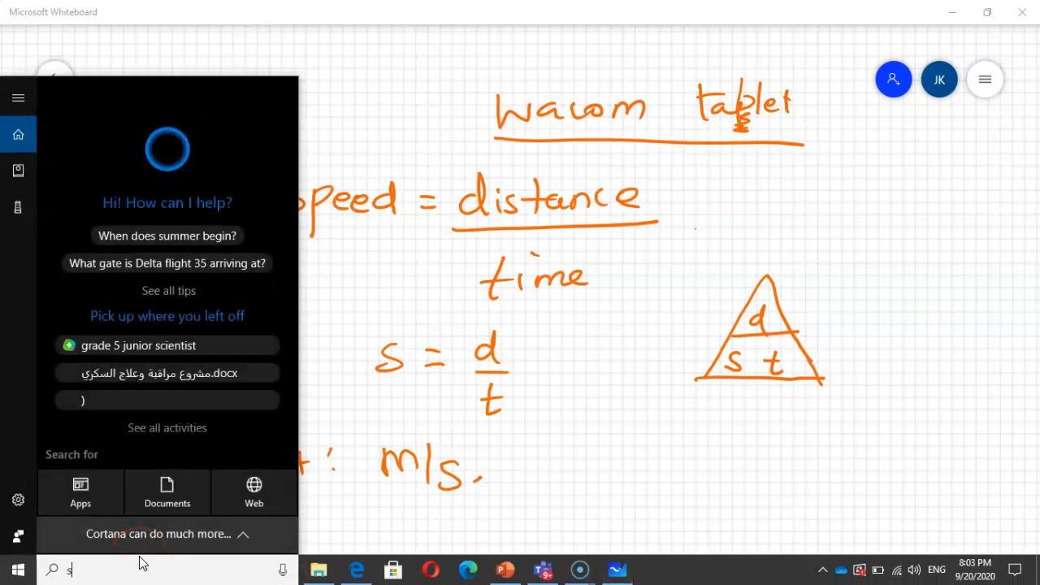
text(snip)
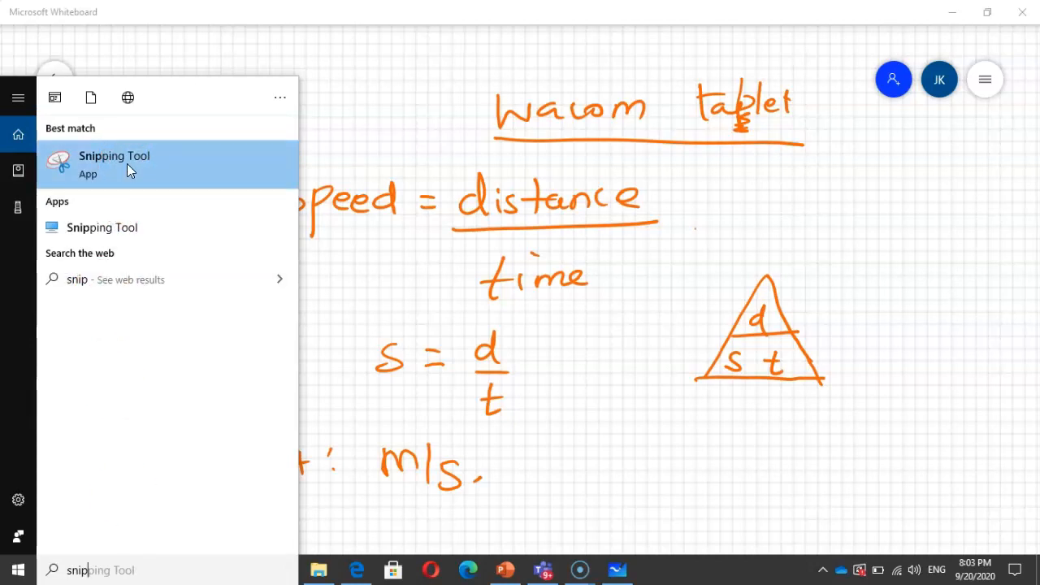
click(126, 164)
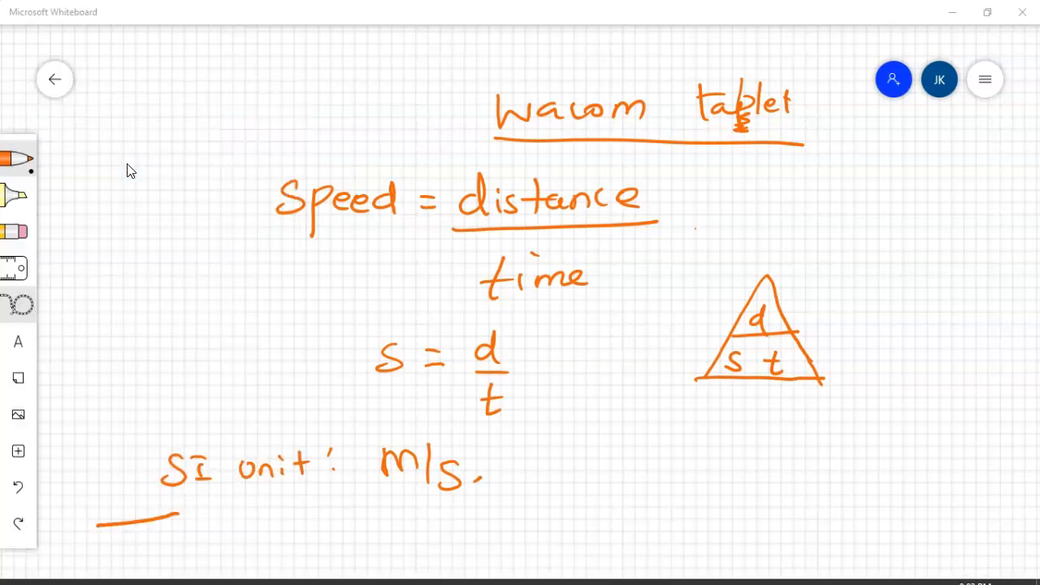
click(755, 38)
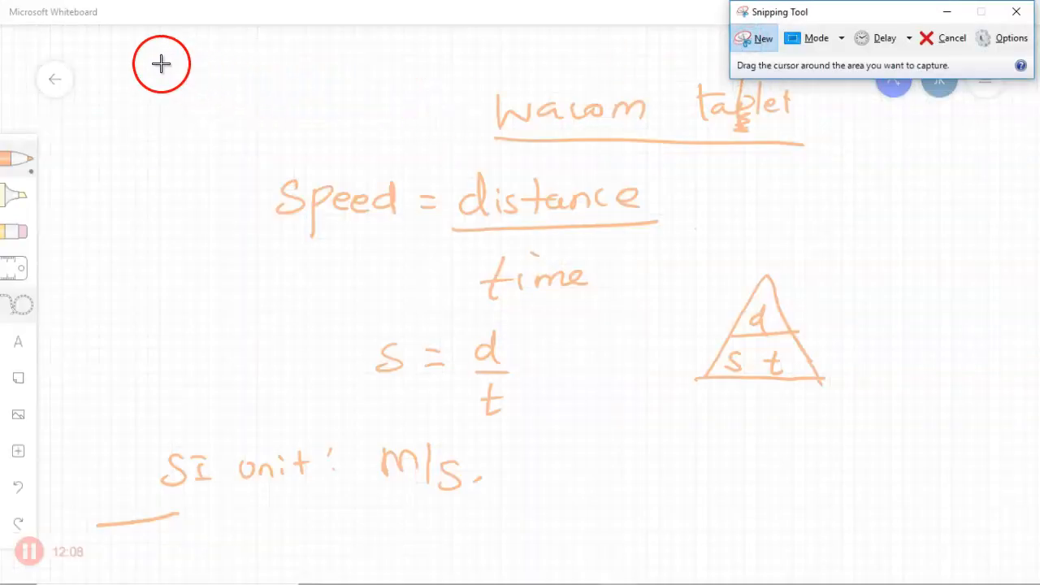
drag(137, 54, 849, 505)
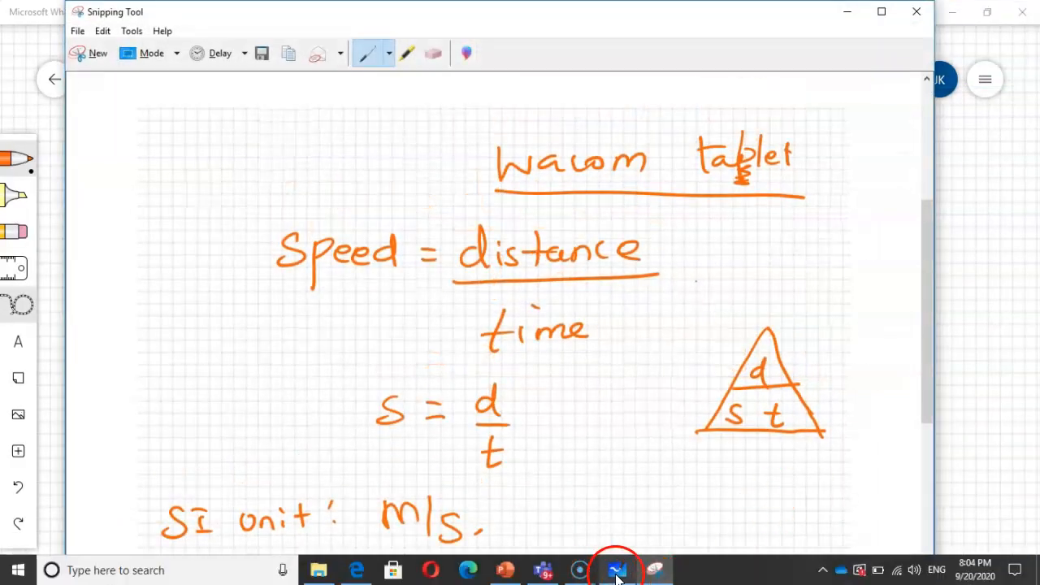
- Switch to Teams, paste the snip into the Speed (20/9/2020) page, and move it beside the red sketch, just below the title
click(539, 575)
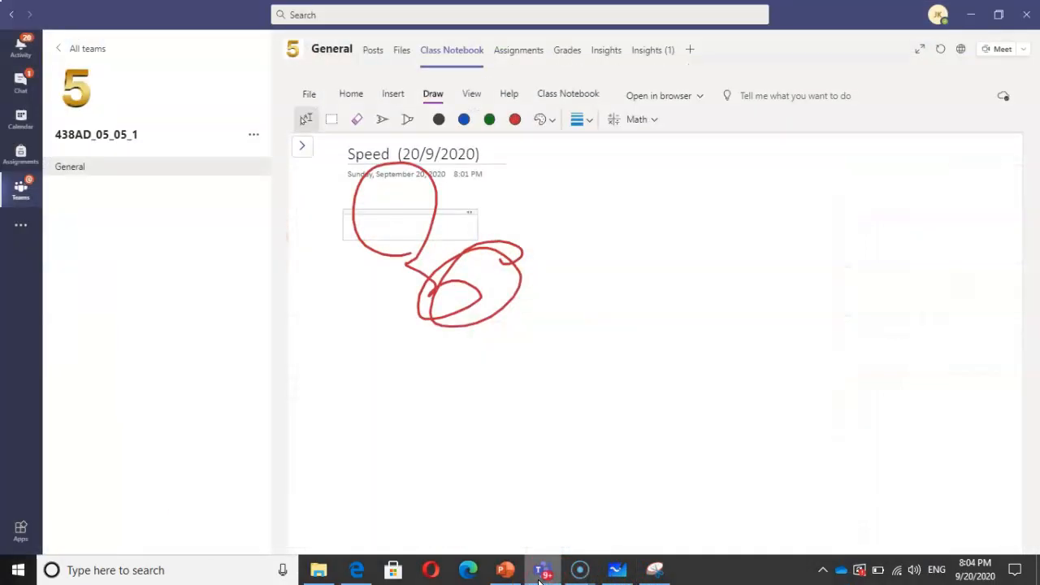
click(432, 351)
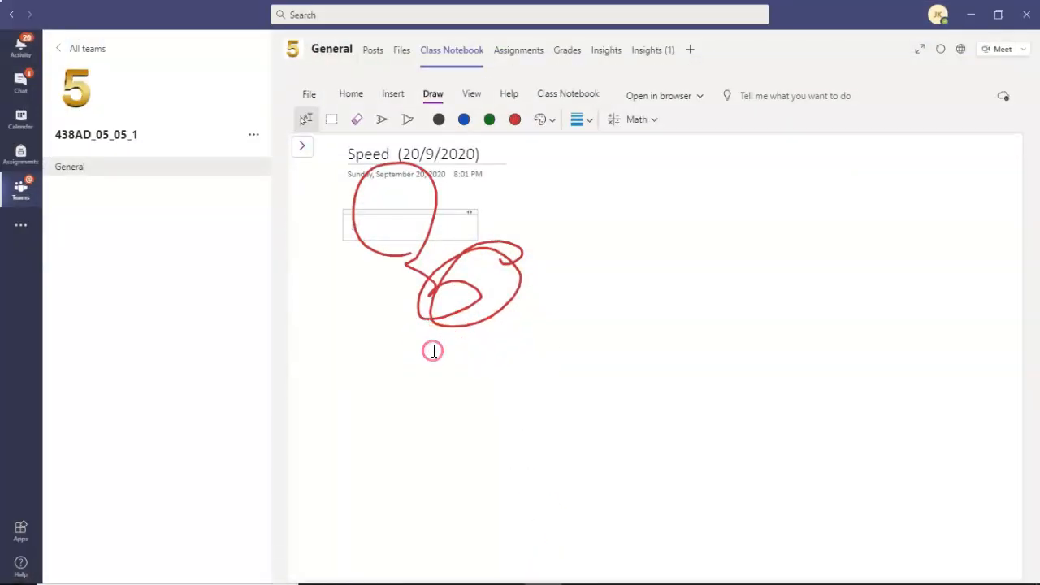
key(ctrl+v)
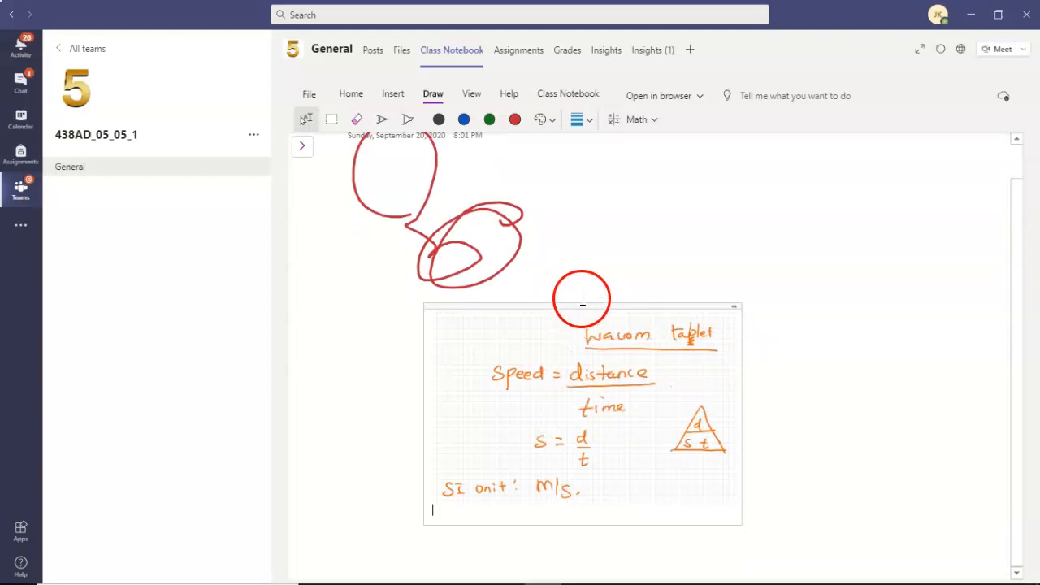
drag(580, 305, 646, 148)
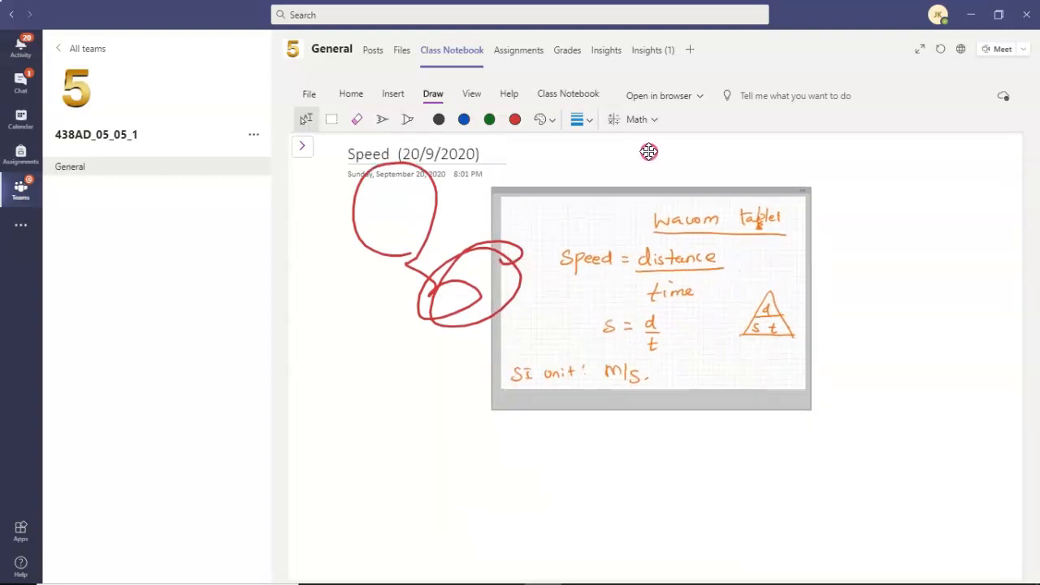
- Widen the pasted snip's container and enlarge the picture proportionally
click(807, 351)
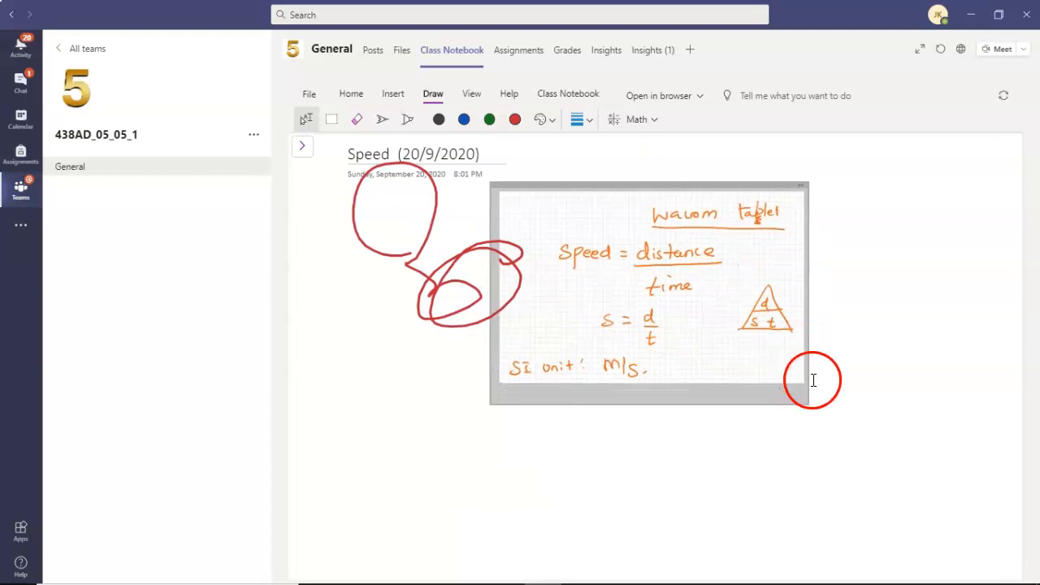
drag(809, 351, 890, 338)
click(712, 317)
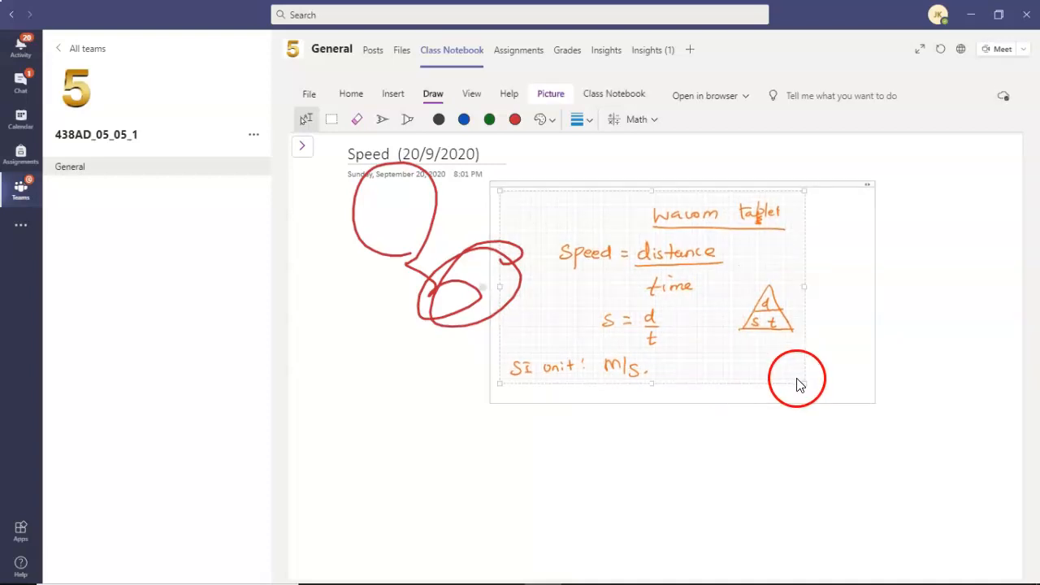
drag(803, 383, 936, 453)
mouse_move(667, 469)
mouse_down()
mouse_move(406, 331)
mouse_move(370, 296)
mouse_up()
mouse_move(339, 237)
mouse_down()
mouse_move(329, 212)
mouse_move(388, 101)
mouse_up()
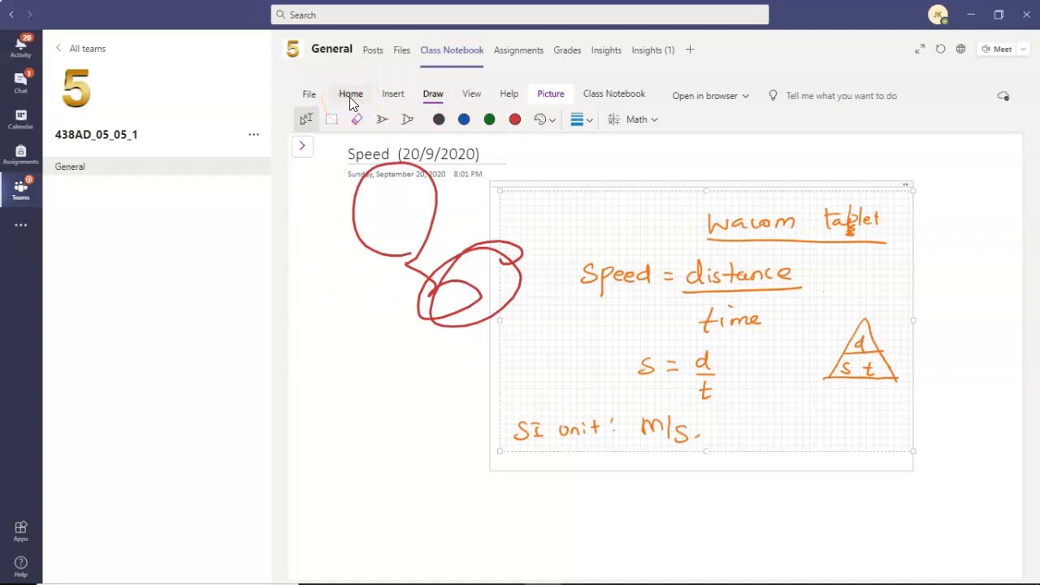
- Show the notebook's section list, dismiss the chat notification, and expand the first student's section group
click(301, 151)
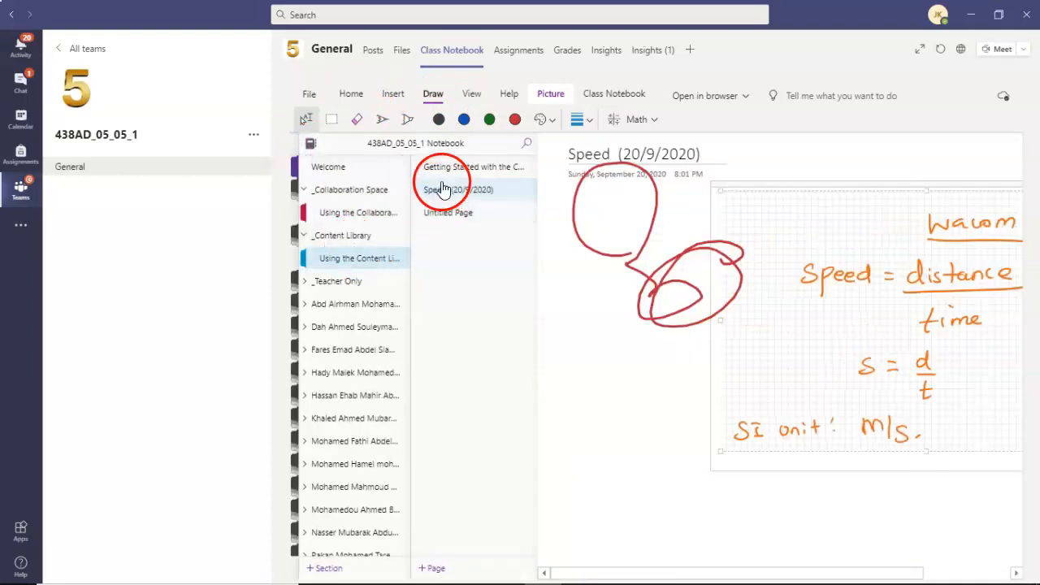
click(355, 254)
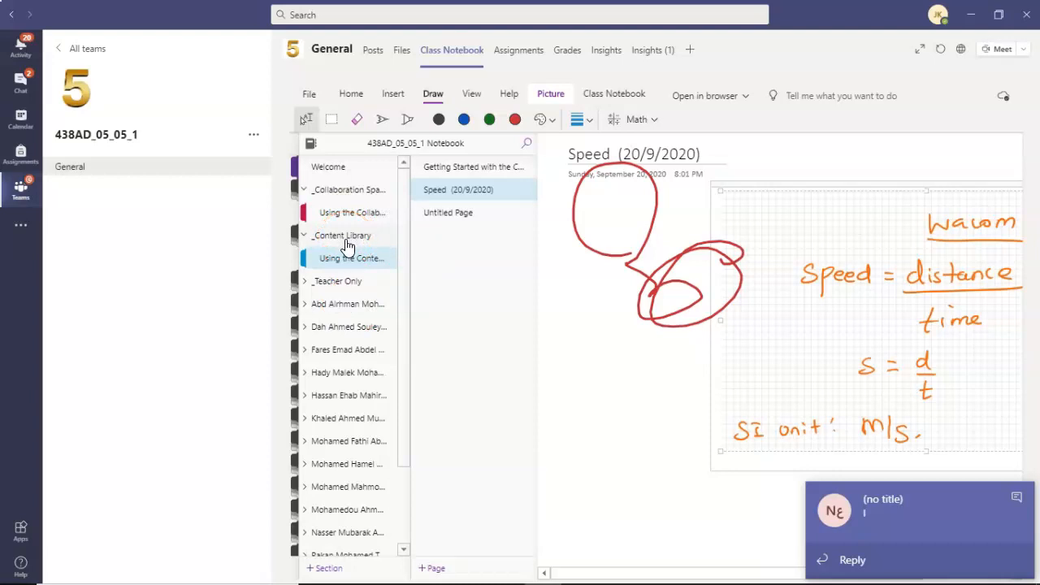
click(1014, 496)
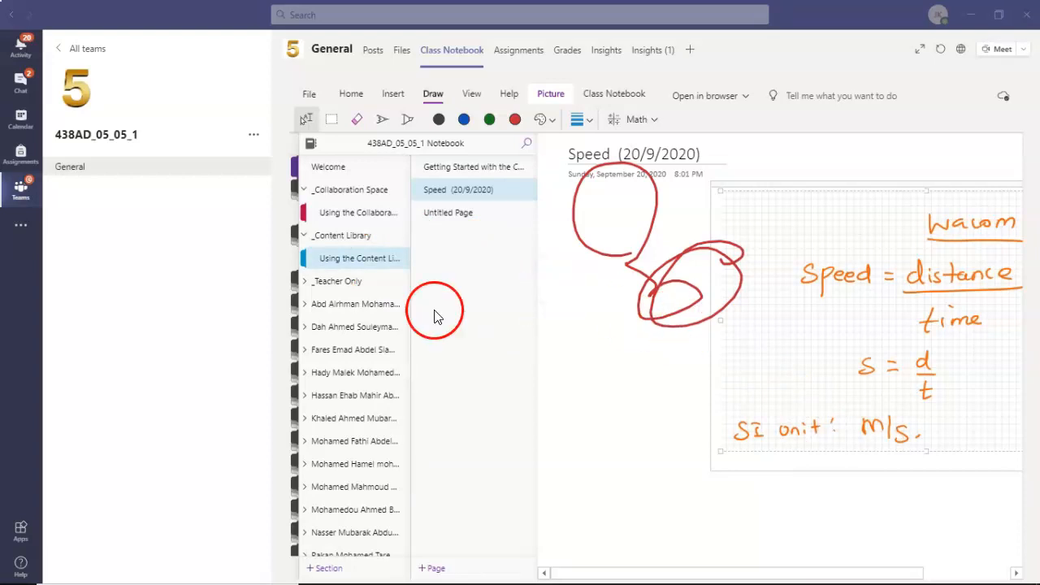
click(347, 286)
click(345, 313)
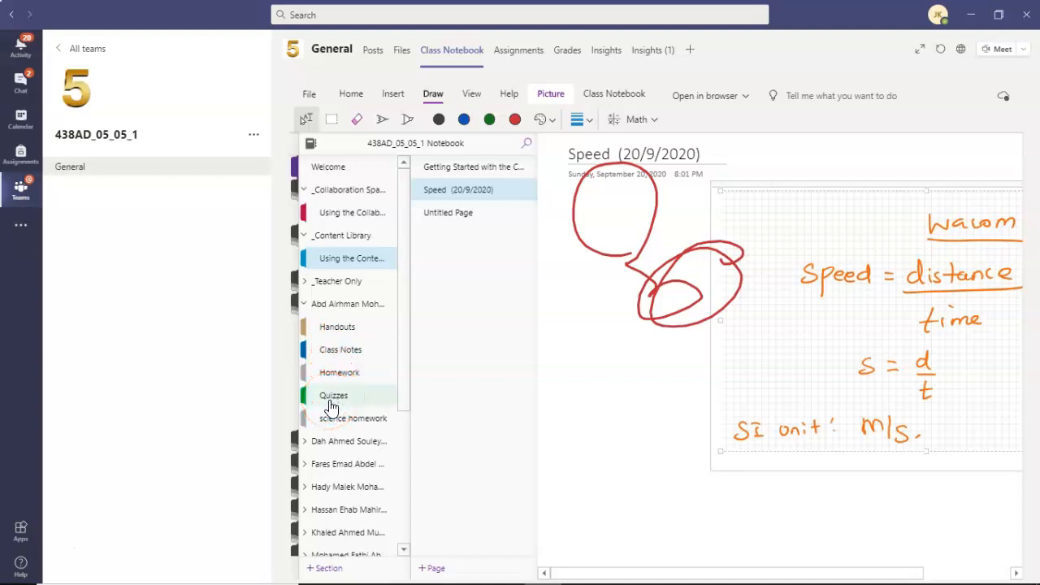
- View the student's Handouts section, then open Class Notes and examine the marked Scientific method page
click(339, 328)
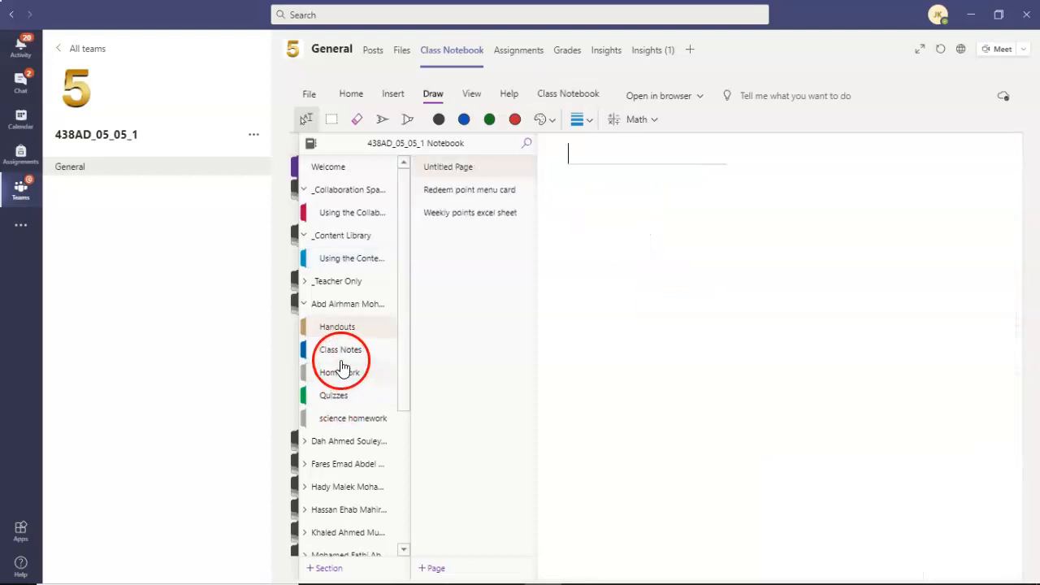
click(340, 358)
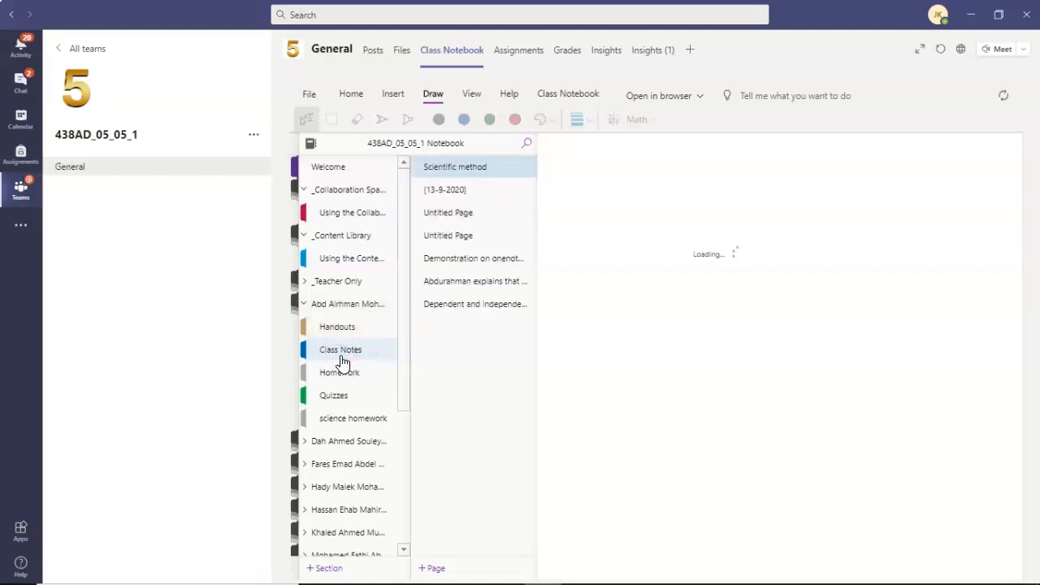
click(491, 324)
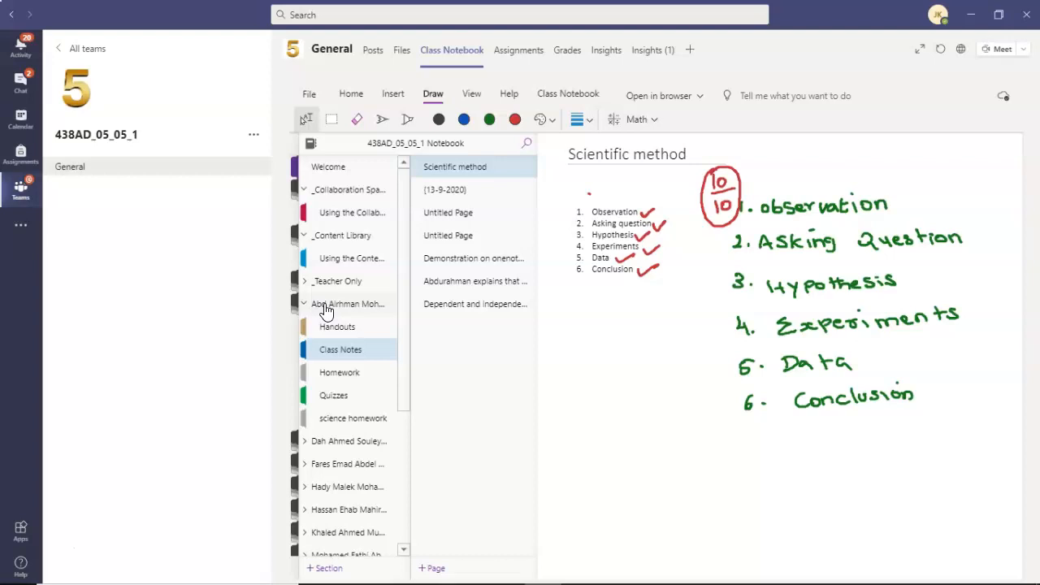
click(566, 189)
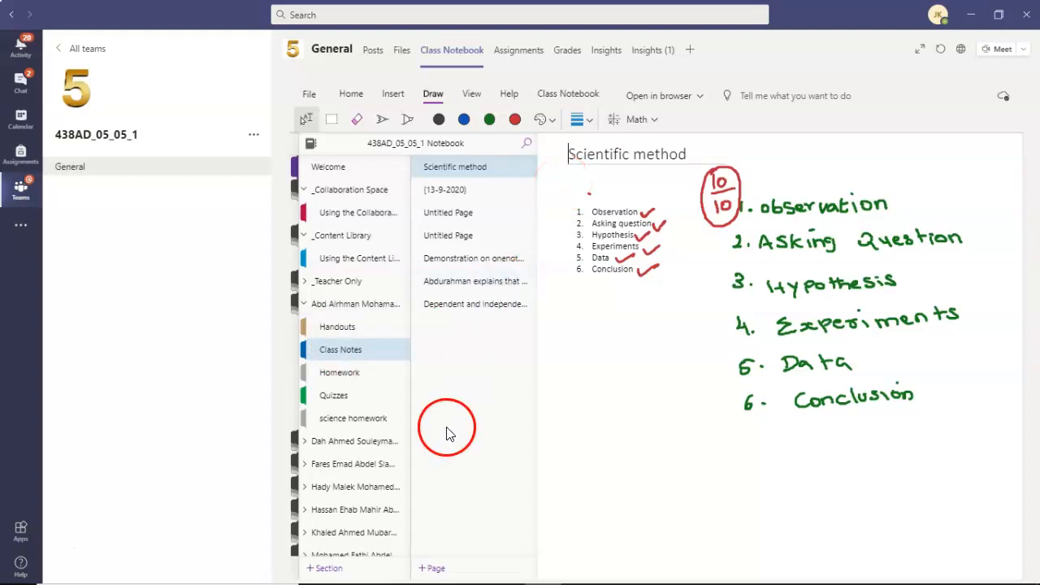
- Add a page titled "inference" to the student's Class Notes and enter five lines of filler text below the title
click(432, 569)
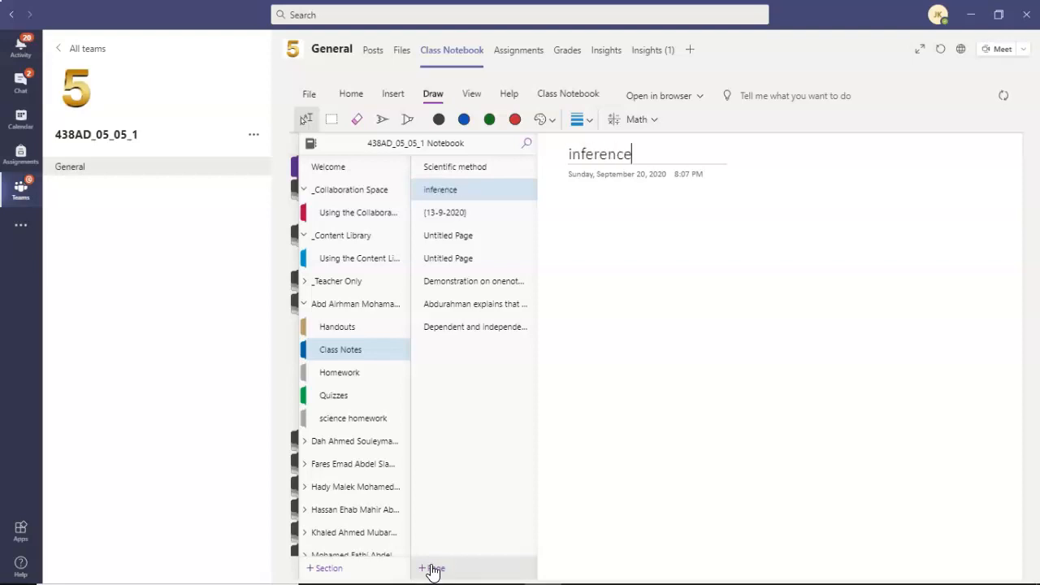
click(575, 212)
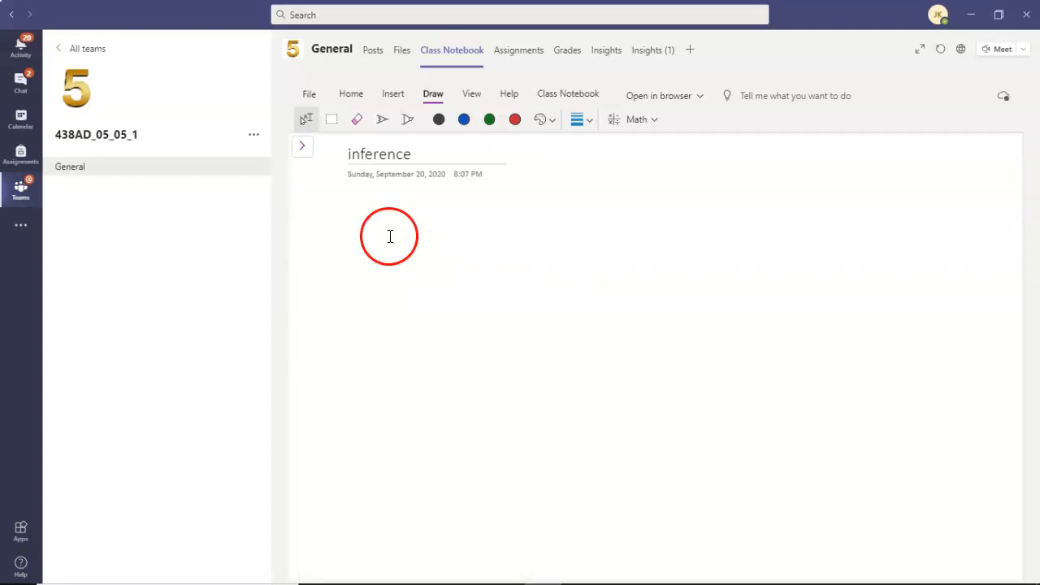
click(360, 213)
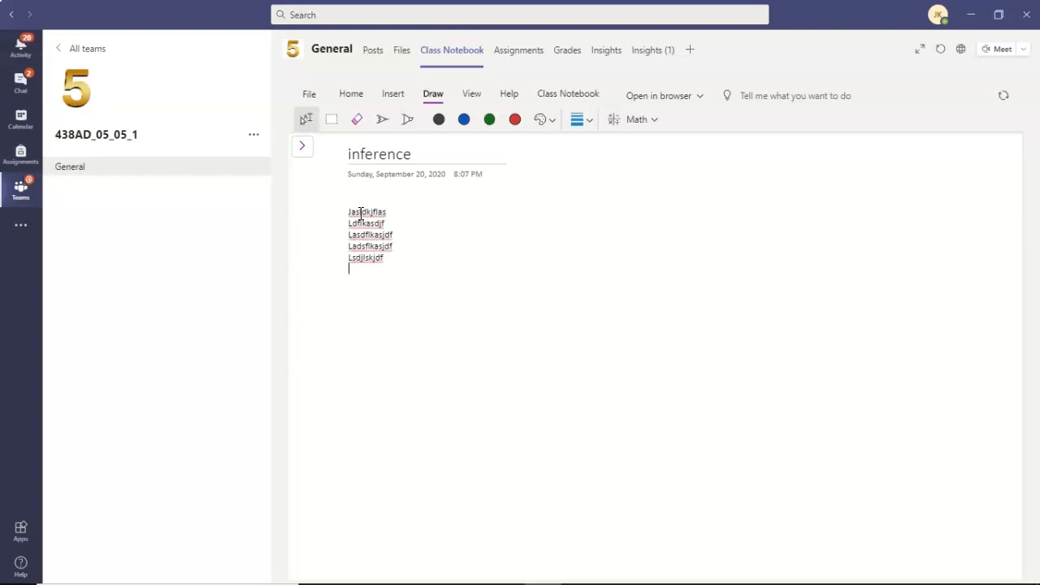
click(432, 210)
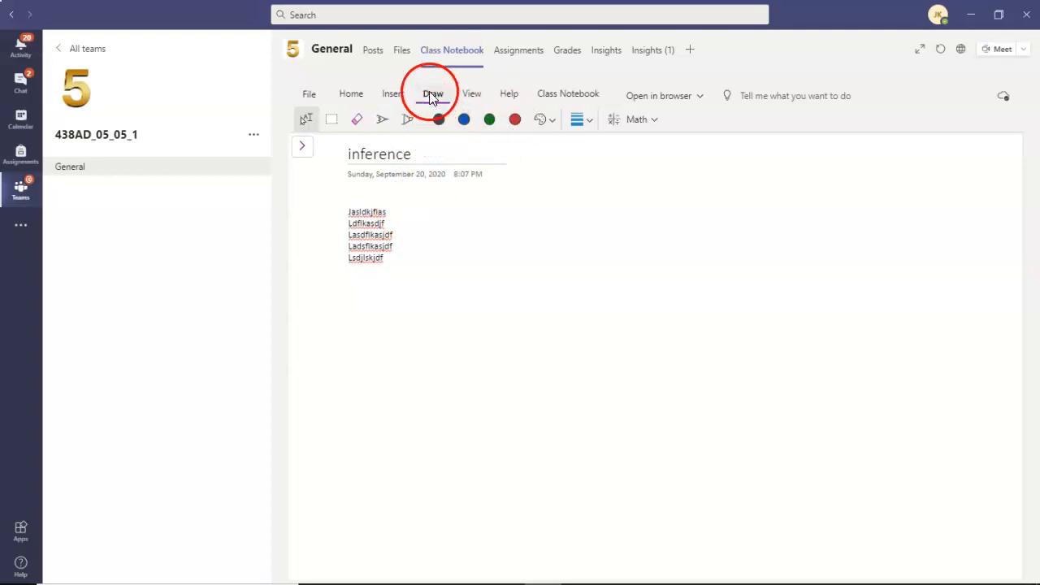
- Draw four red ticks down the side of the filler text with the pen
click(515, 120)
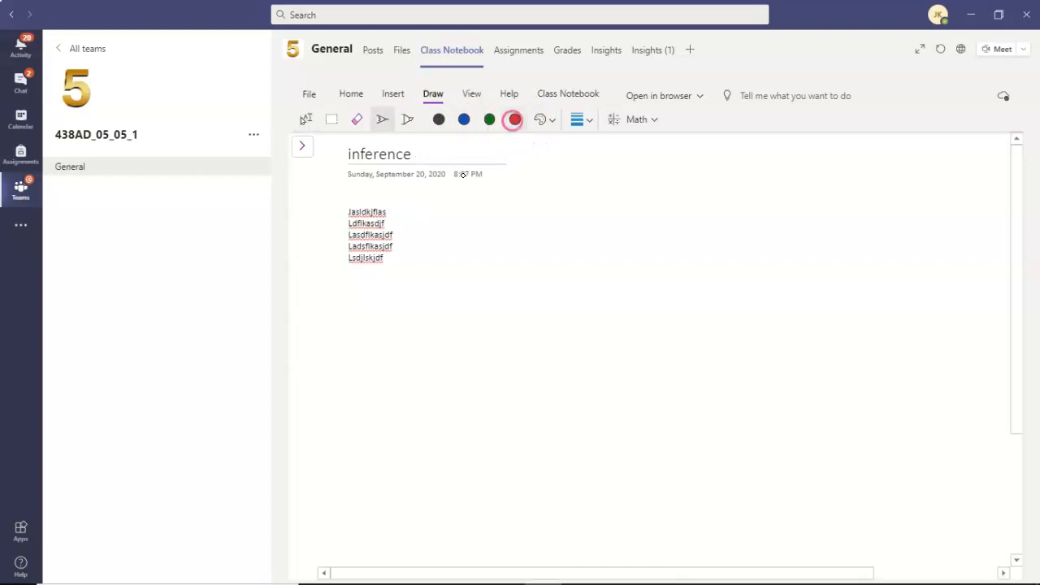
mouse_move(393, 210)
mouse_down()
mouse_move(404, 216)
mouse_move(424, 201)
mouse_up()
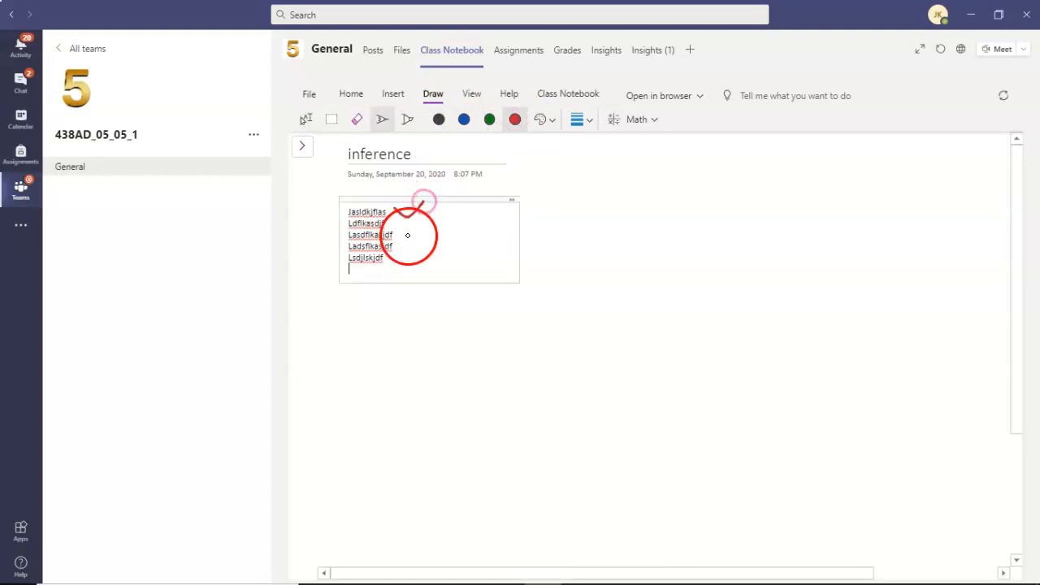
drag(421, 247, 410, 280)
- Handwrite the mark 10/10 in red as a fraction below the ticked text
click(439, 326)
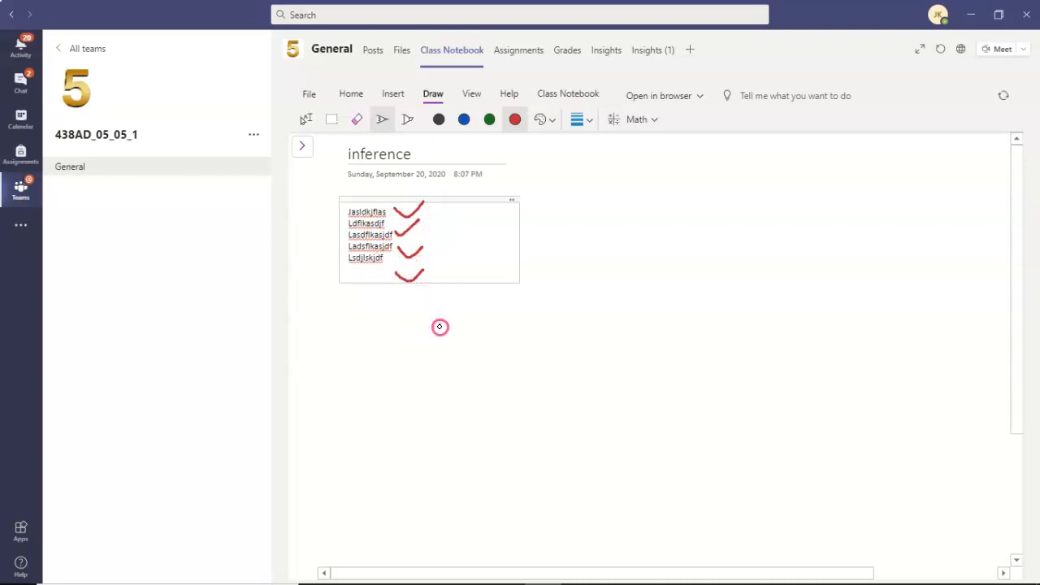
drag(459, 327, 460, 326)
mouse_move(441, 363)
mouse_down()
mouse_move(490, 343)
mouse_move(467, 389)
mouse_up()
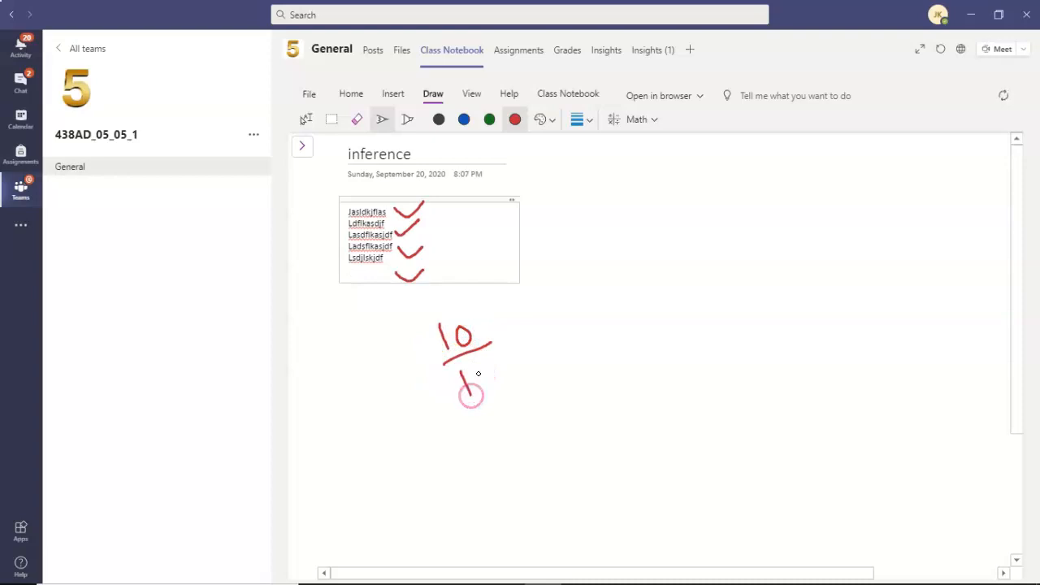
click(431, 309)
- Delete the "inference" page from the student's Class Notes and confirm the deletion
click(303, 153)
click(440, 195)
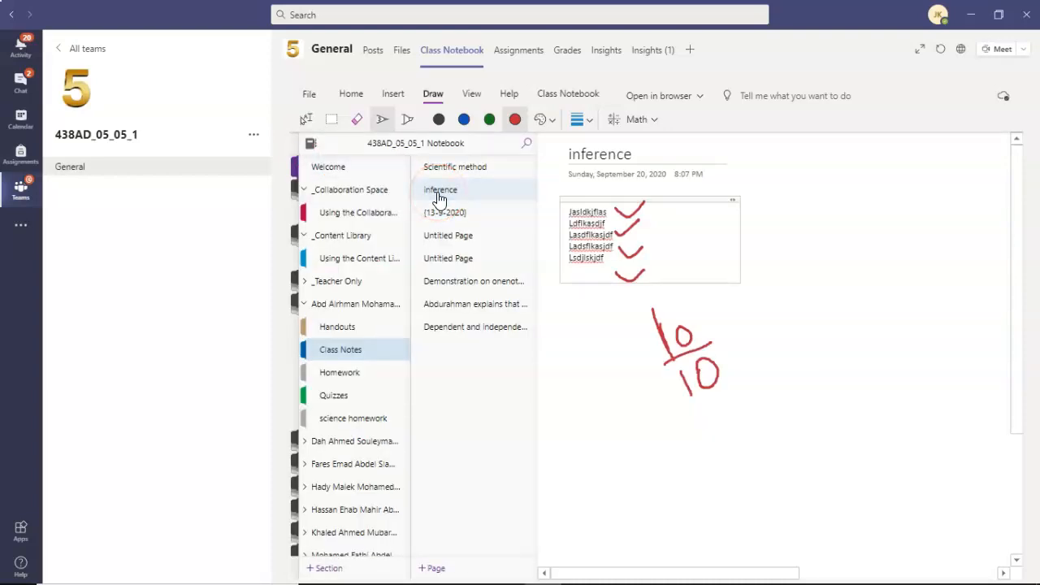
right_click(439, 198)
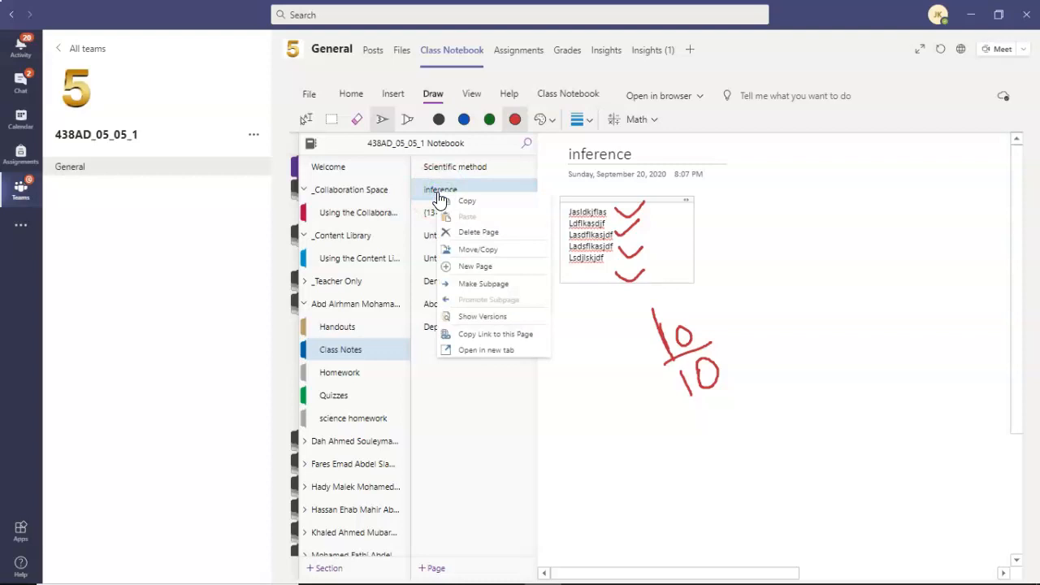
click(476, 234)
click(476, 234)
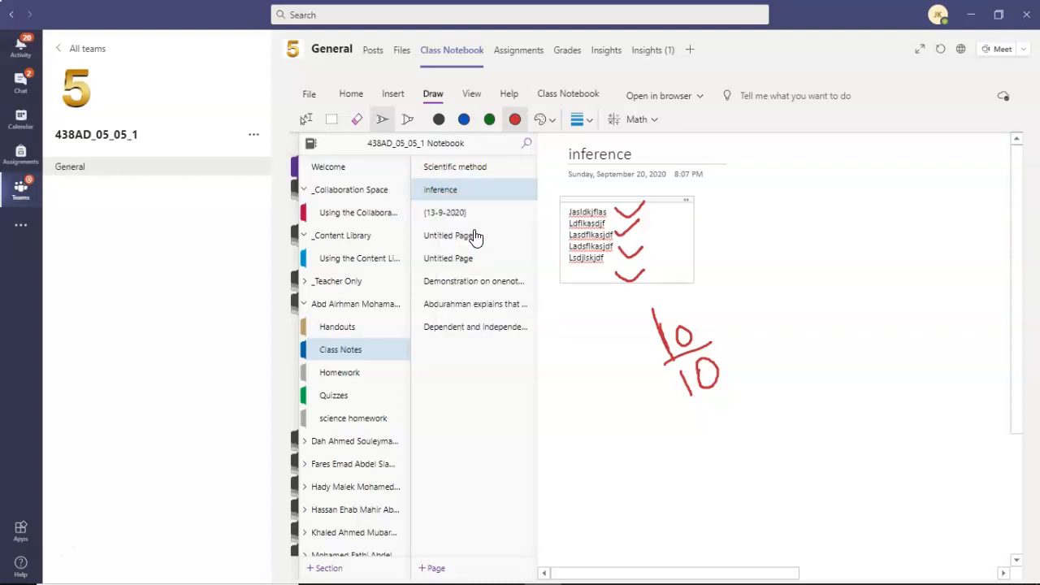
click(669, 369)
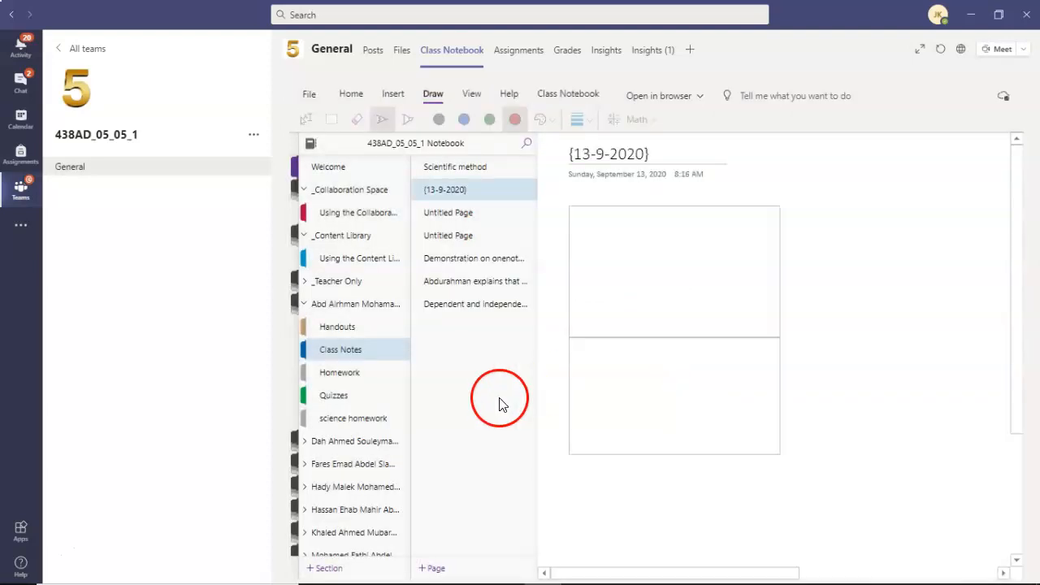
- Look through the remaining Class Notes pages, including the OneNote demonstration, the file upload explanation, and the dependent and independent variable examples
click(462, 266)
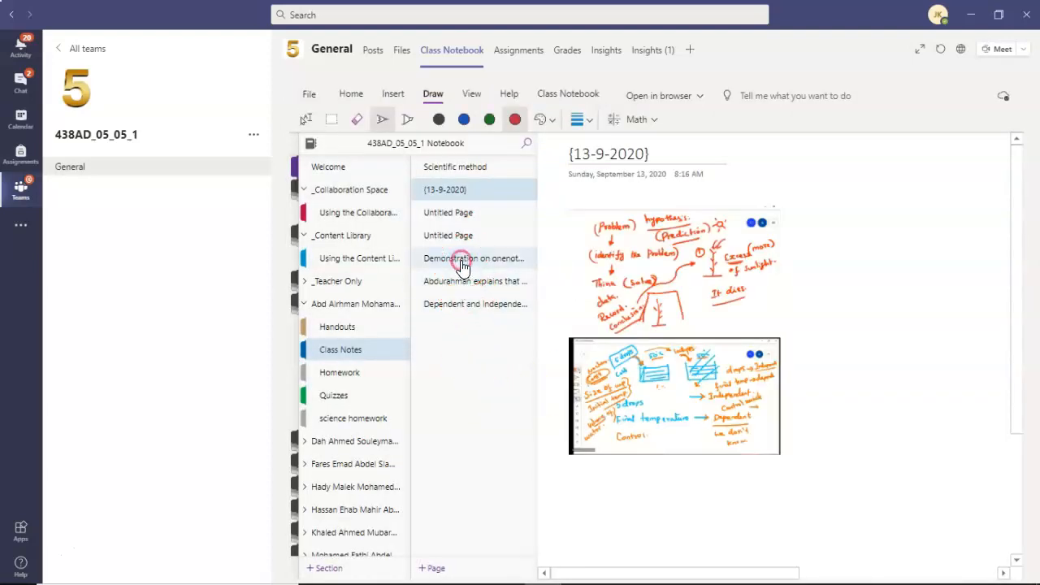
click(461, 286)
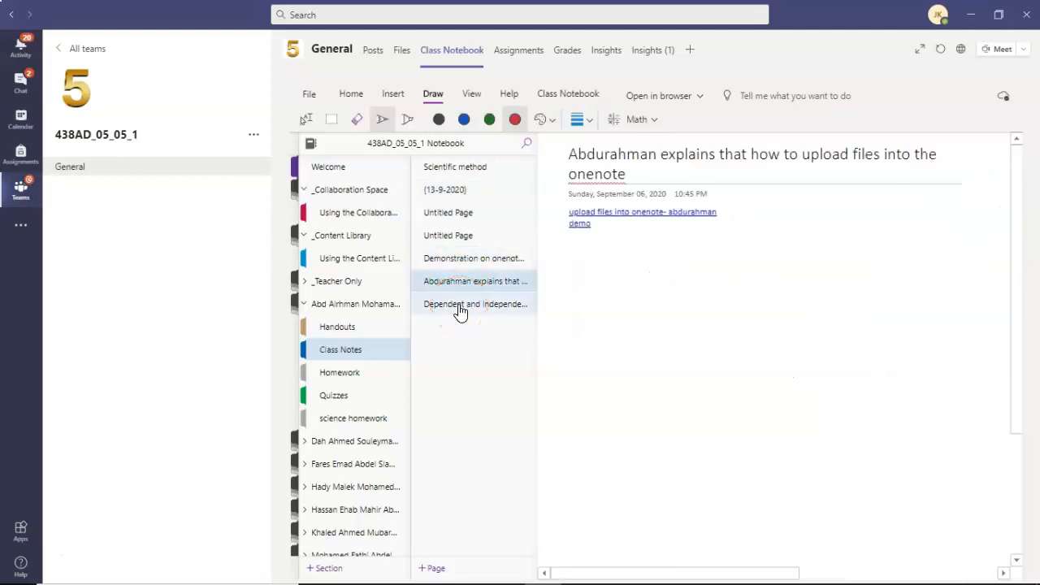
click(460, 311)
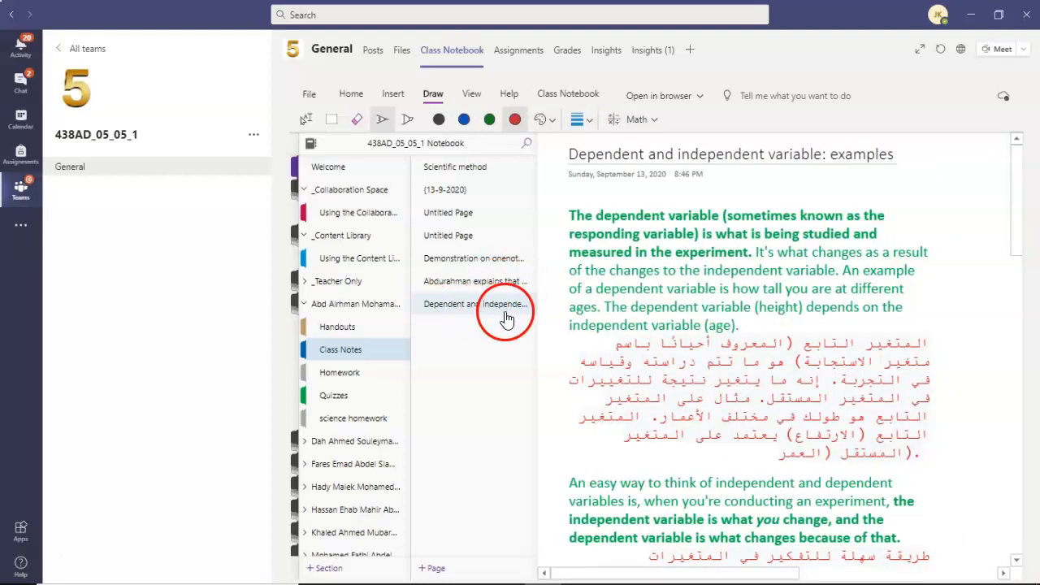
click(508, 317)
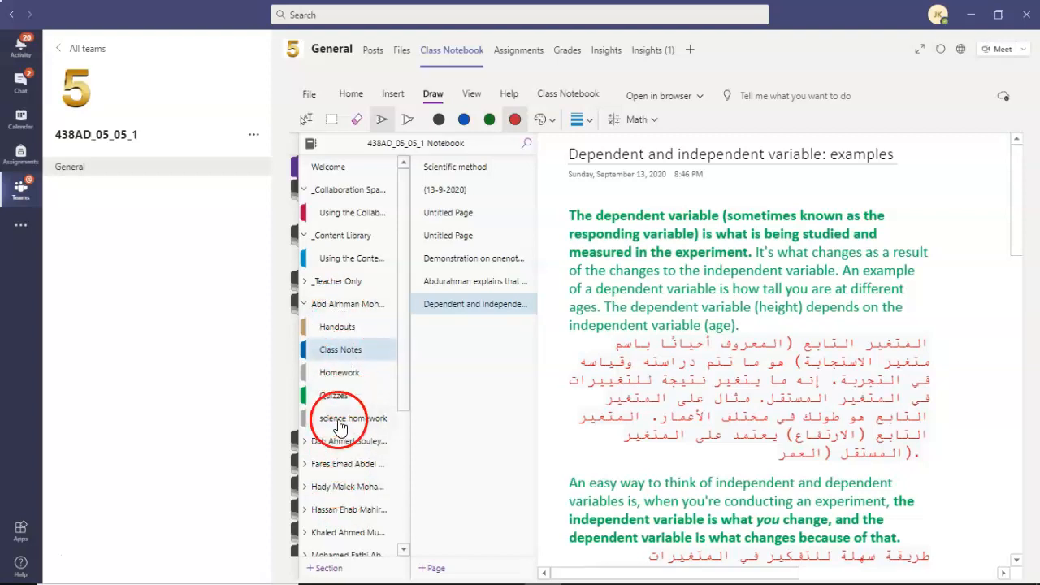
- Expand the next student's section group and view that student's Class Notes, comparing them with the first student's section
click(337, 446)
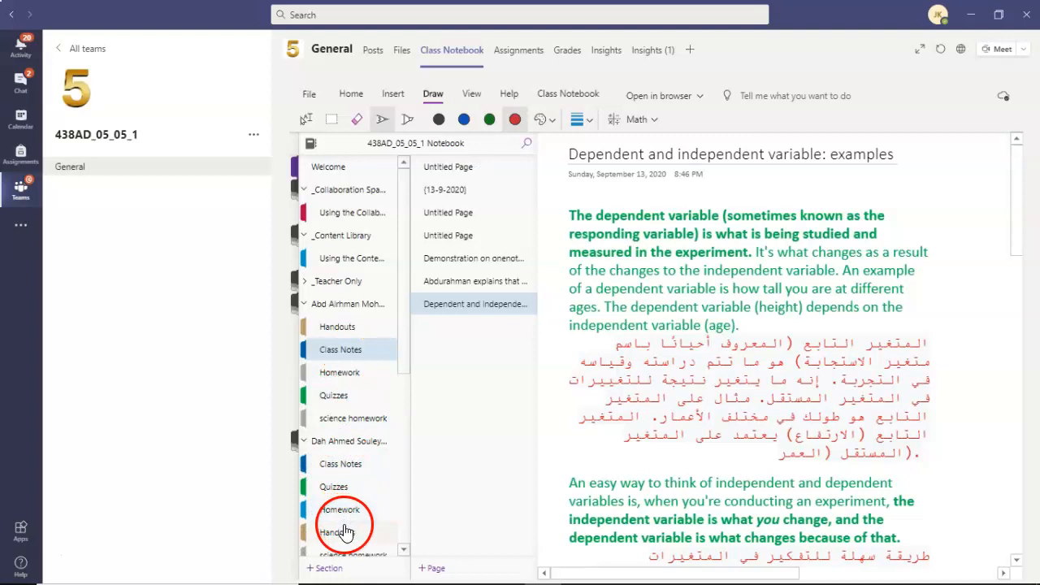
click(345, 467)
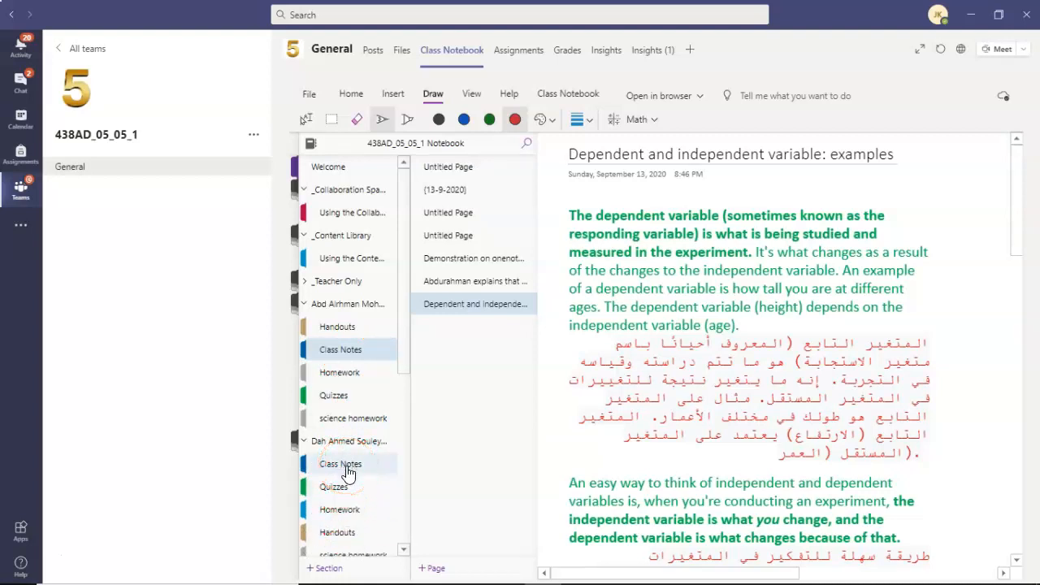
click(346, 471)
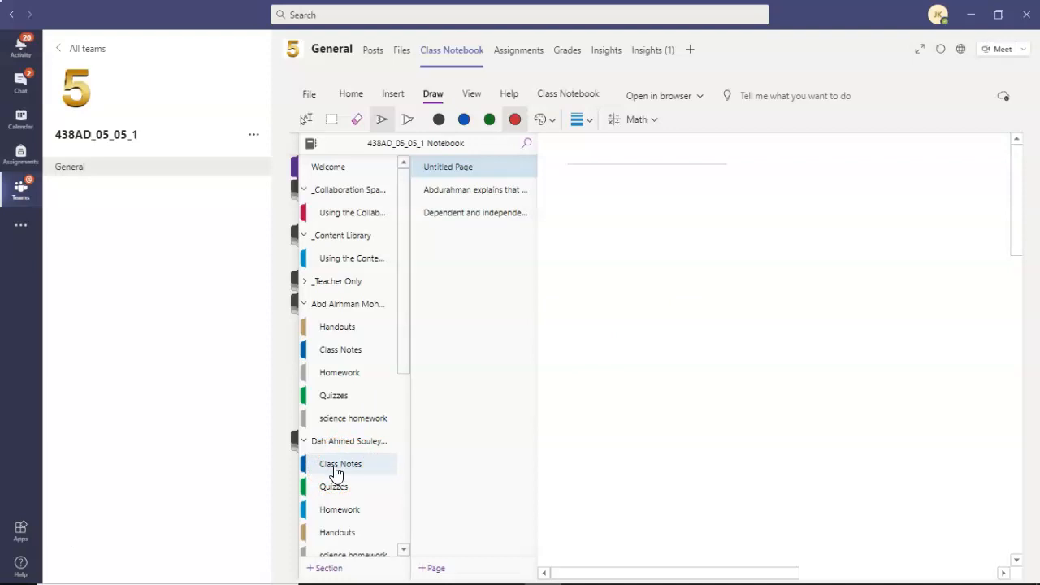
click(341, 349)
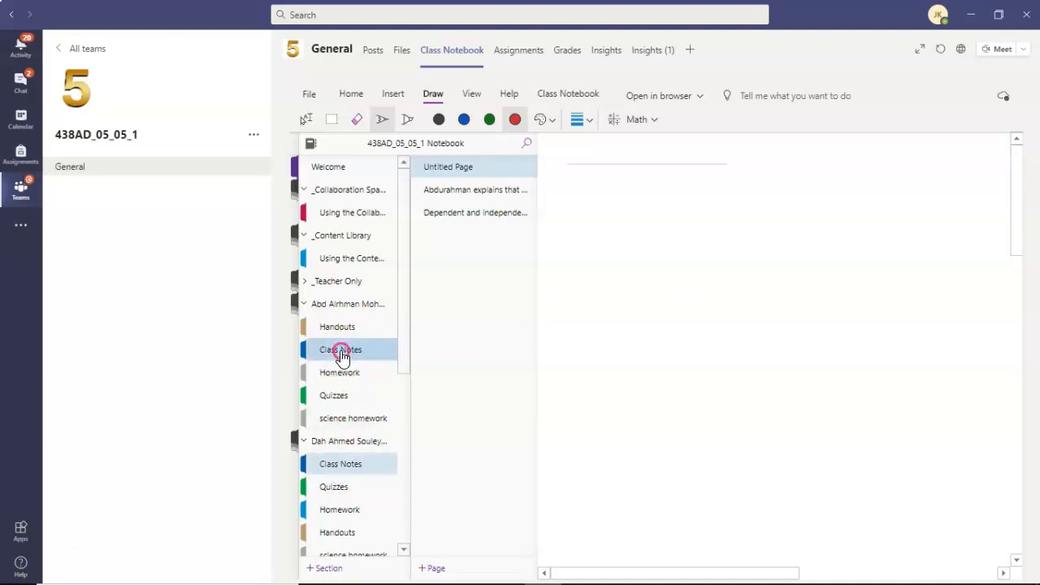
click(340, 463)
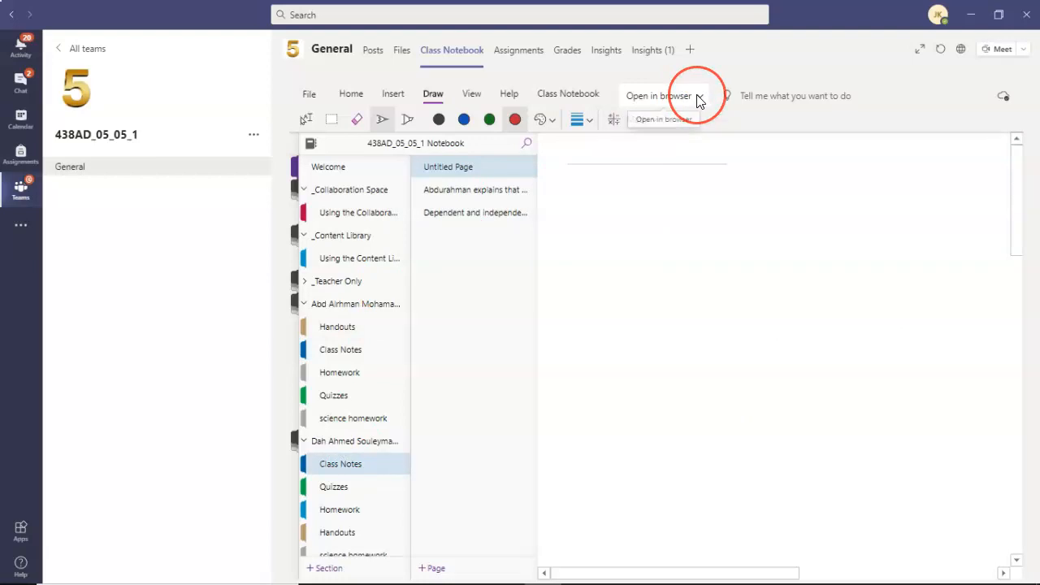
- Review the browser and app options for opening the notebook, and open the class notebook in the browser
click(642, 101)
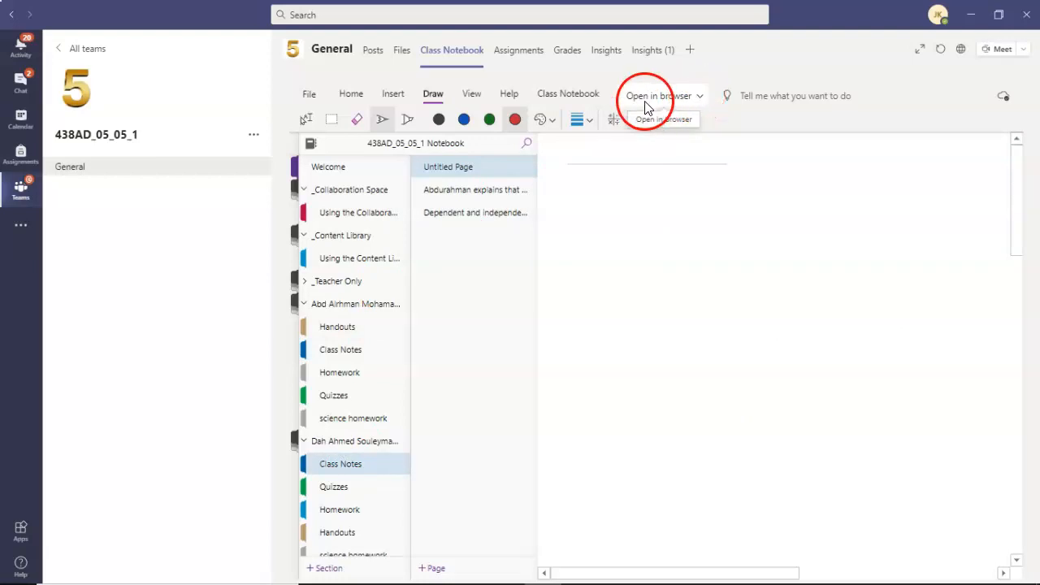
click(702, 95)
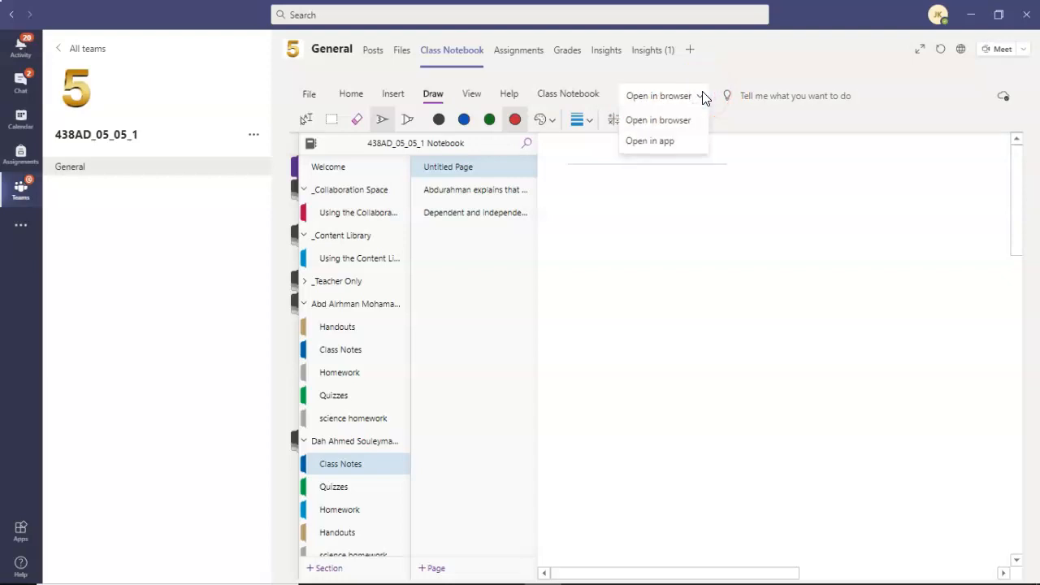
click(670, 126)
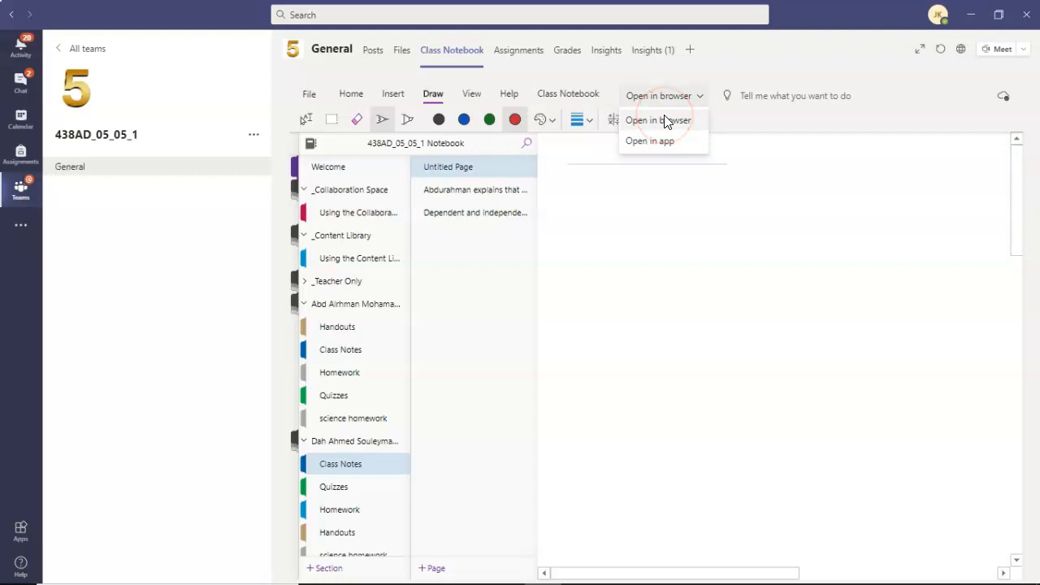
click(652, 143)
click(656, 121)
click(660, 143)
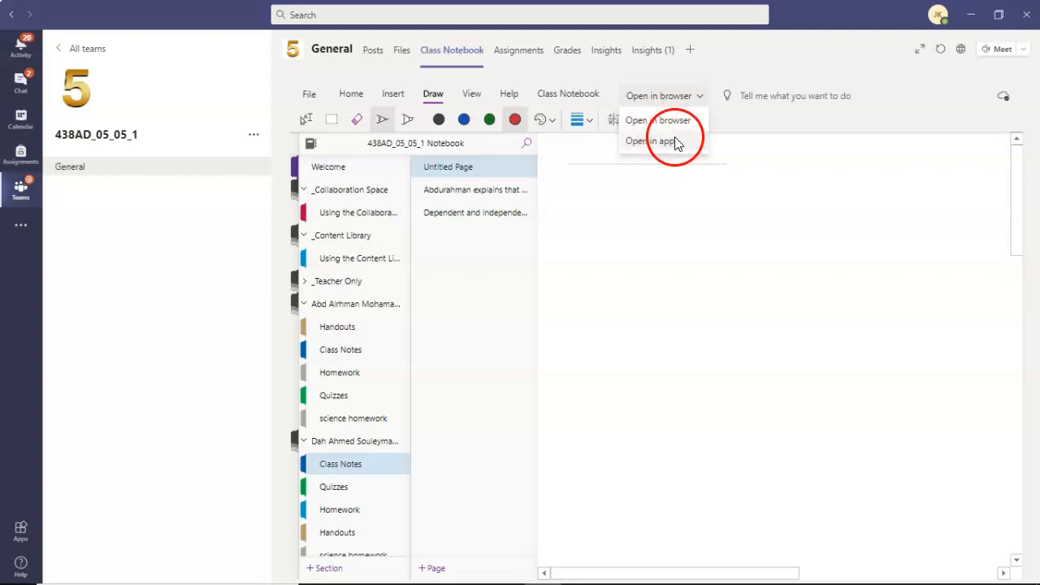
click(669, 151)
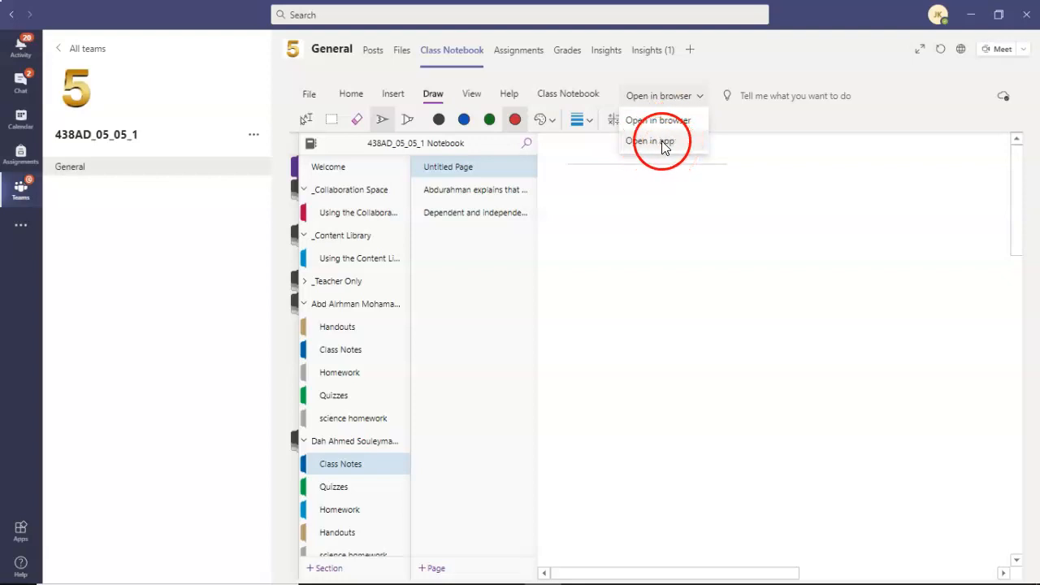
click(671, 126)
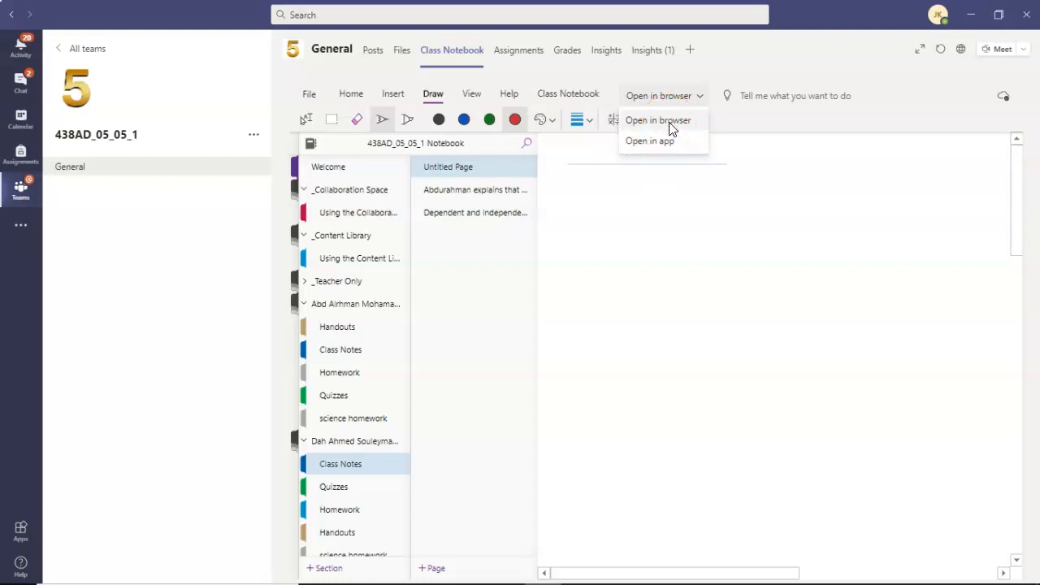
click(670, 122)
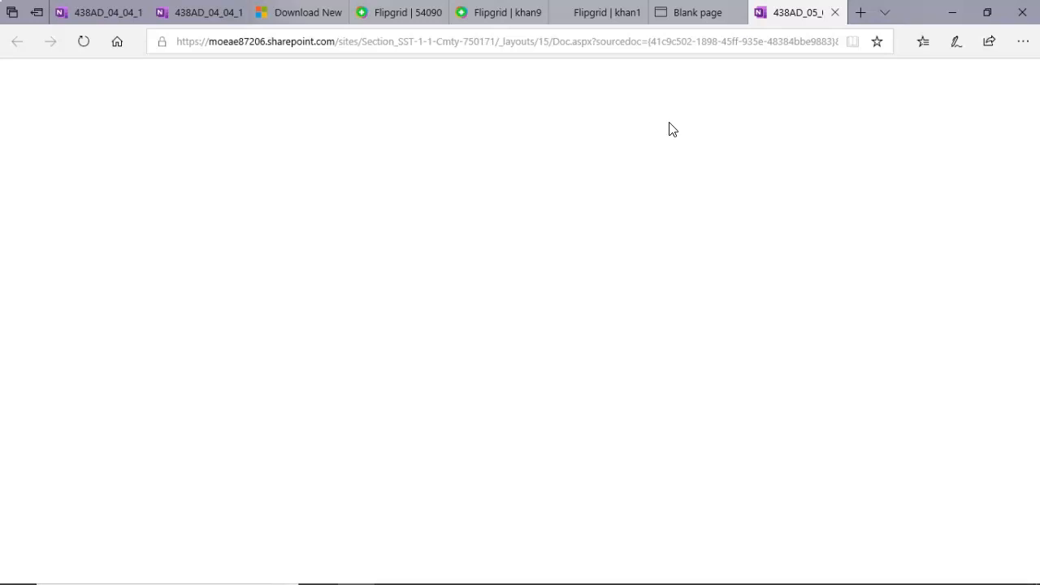
click(586, 193)
click(447, 253)
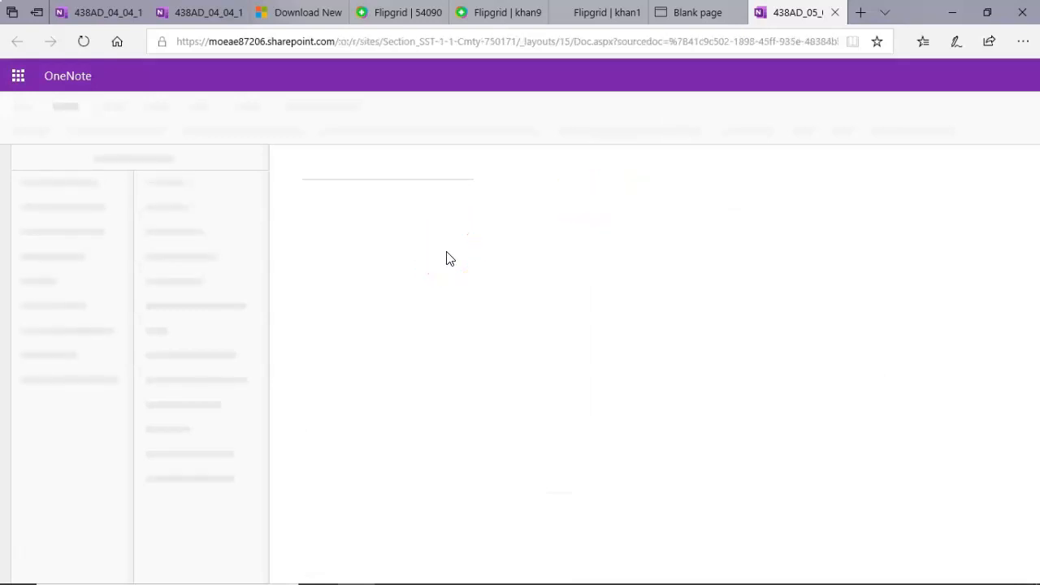
click(418, 280)
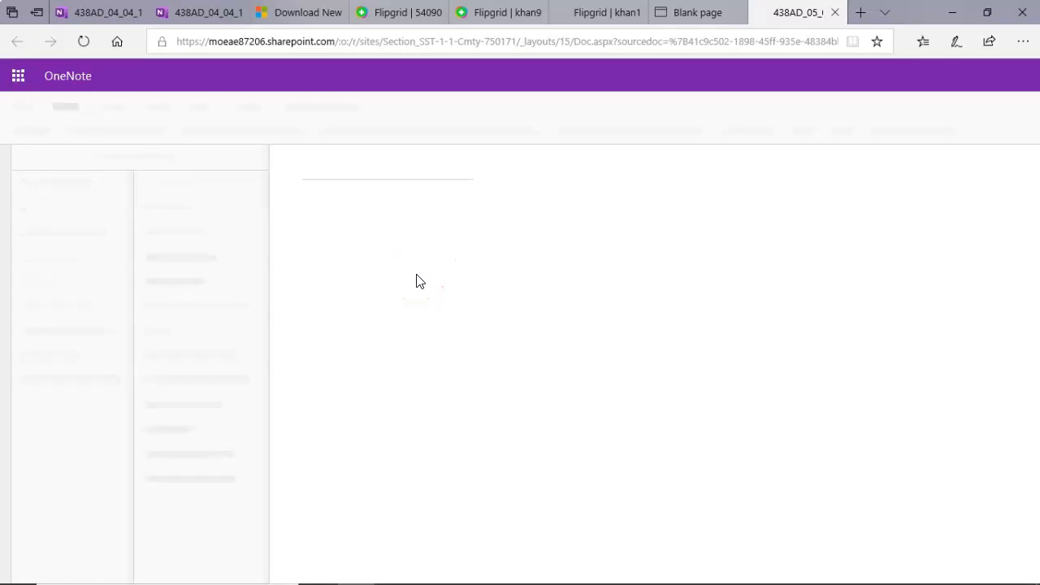
drag(337, 311, 30, 548)
mouse_move(145, 390)
mouse_down()
mouse_move(81, 322)
mouse_move(85, 302)
mouse_move(177, 342)
mouse_up()
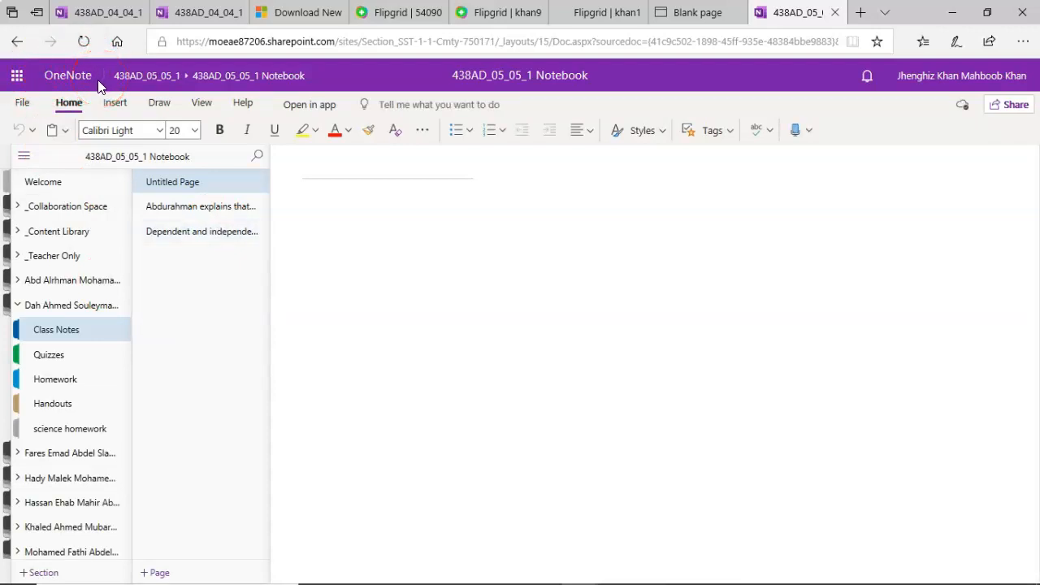
- Open the section inside the _Teacher Only group and delete the Untitled Page at the end of its page list
click(73, 257)
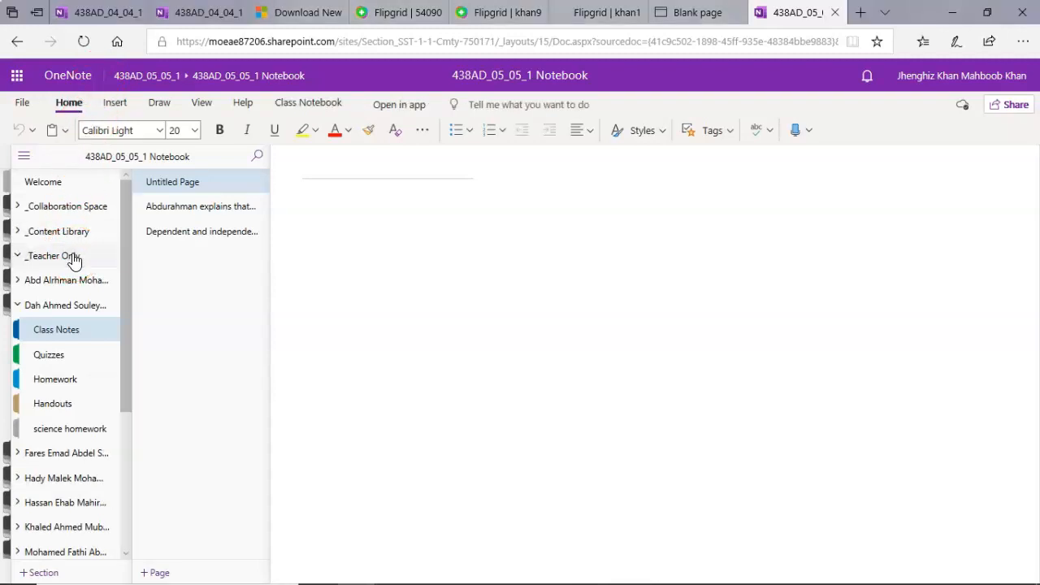
click(45, 259)
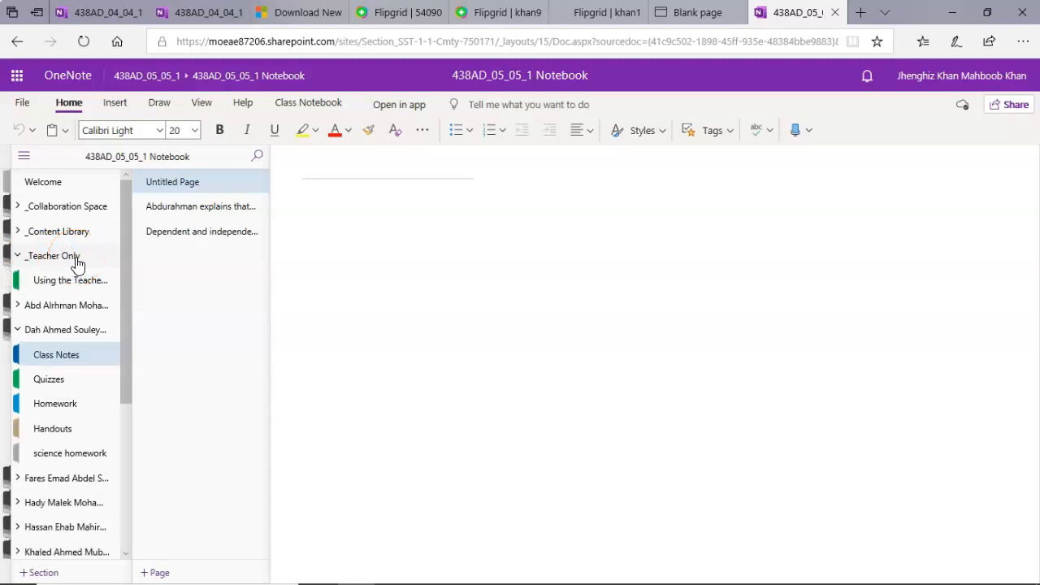
click(78, 279)
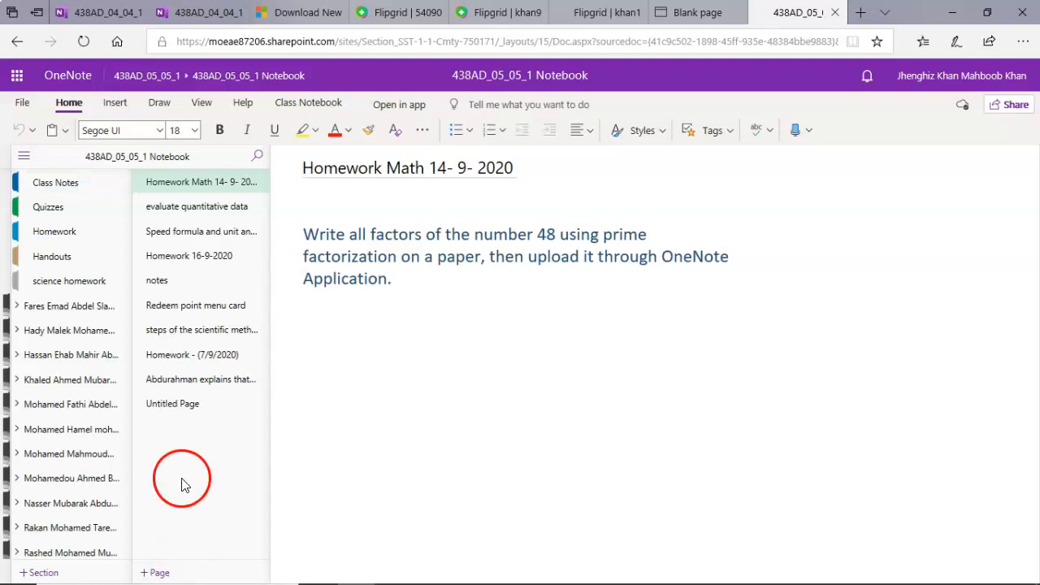
click(187, 407)
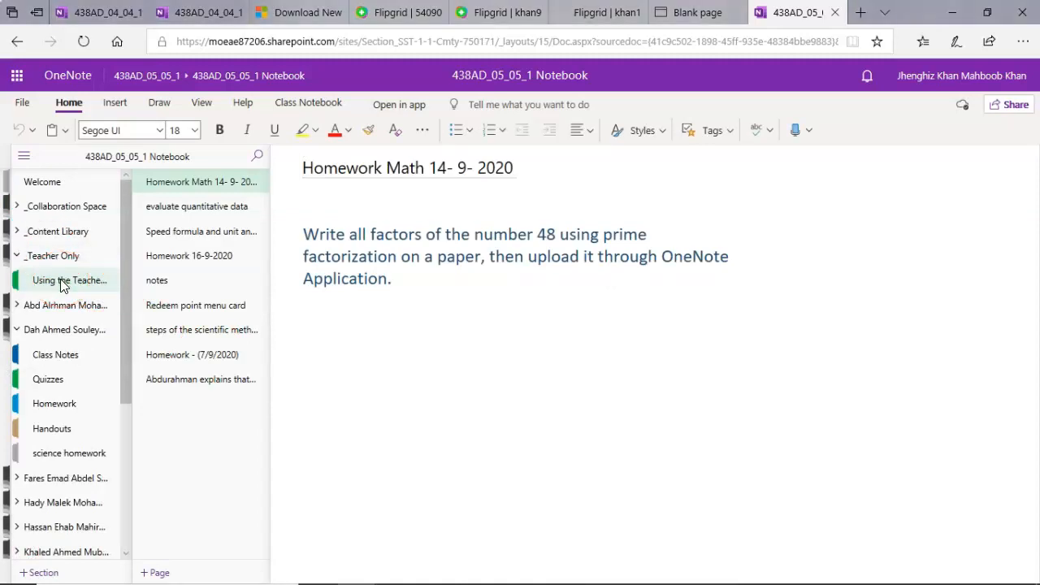
- Add a page to the Teacher Only section with a signed message telling students to post all science related works in the science homework folder
click(162, 573)
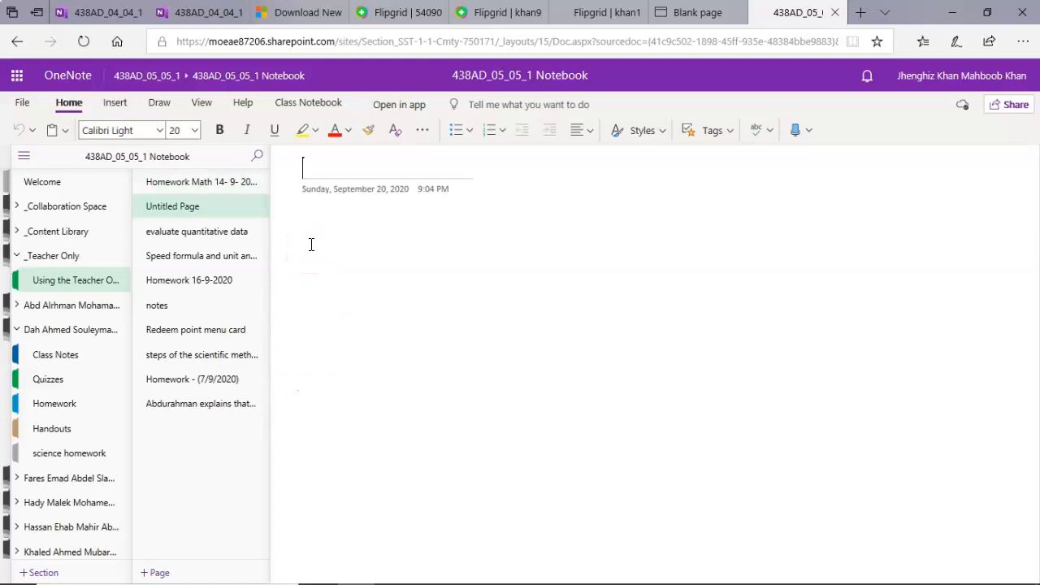
key(Return)
text(Dear students I have created a new section for science, here after you have to post all the science related works In the science homework folder. Thank you.  Regards, Jhenghiz Khan)
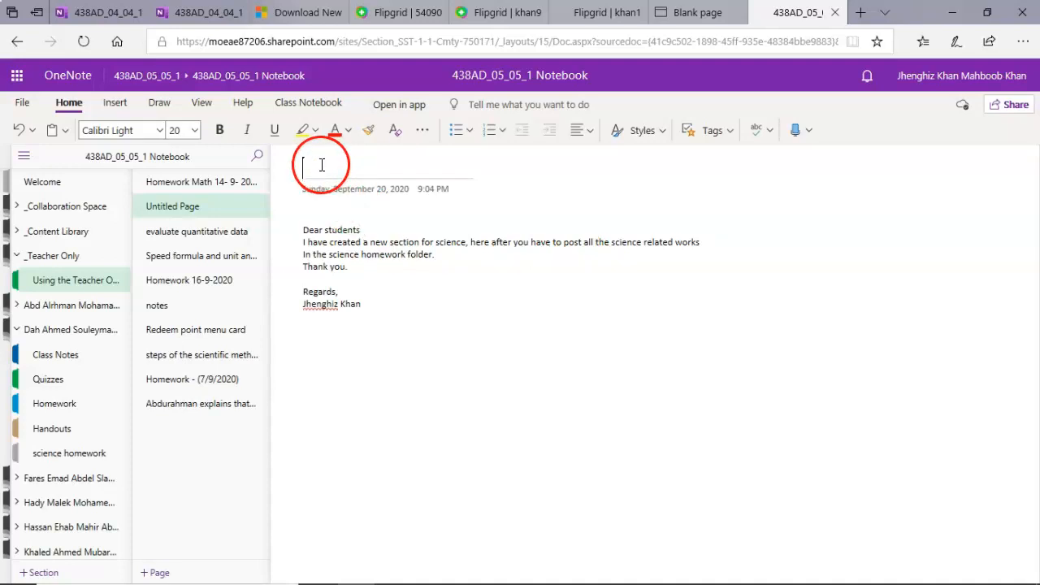
- Title the new message page "Organize your folder", spelling the first word with a z
text(org)
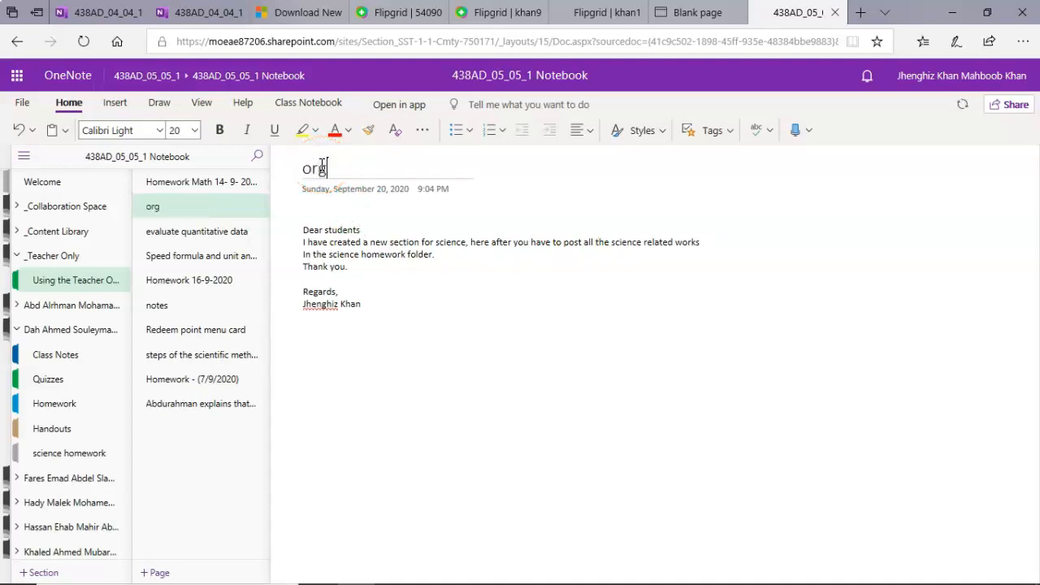
text(anise )
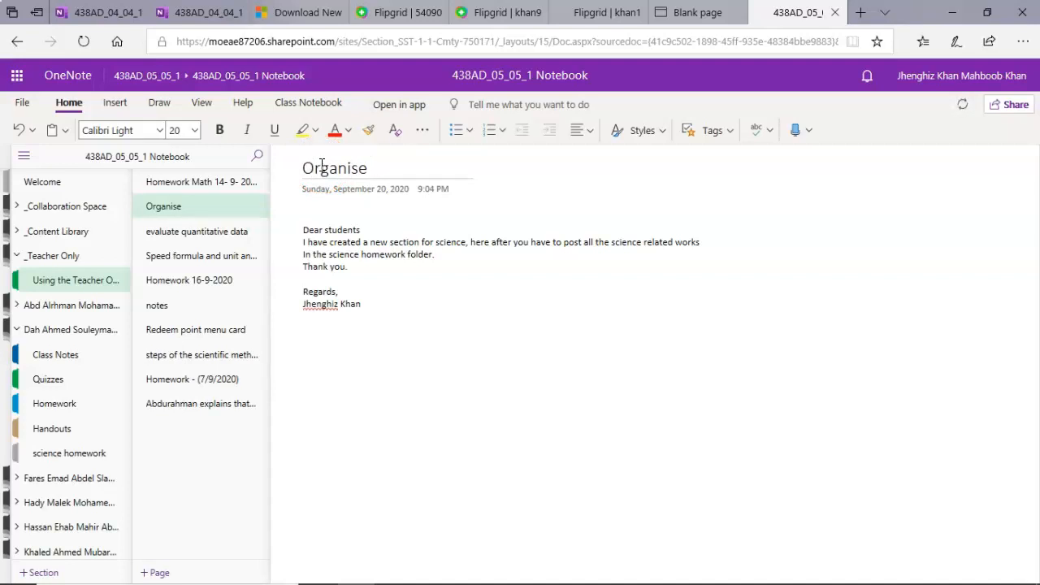
text(your folder)
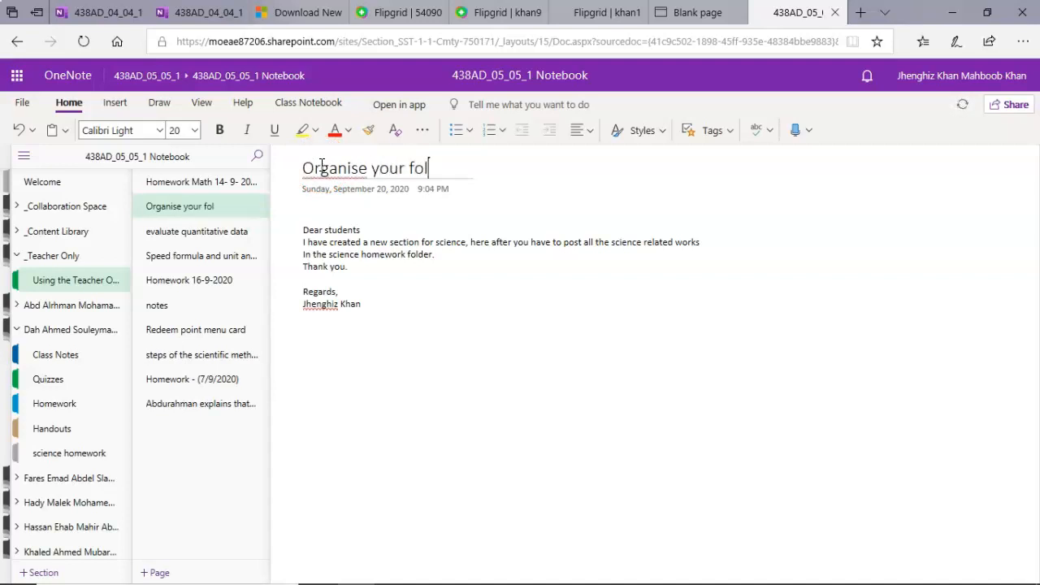
click(363, 170)
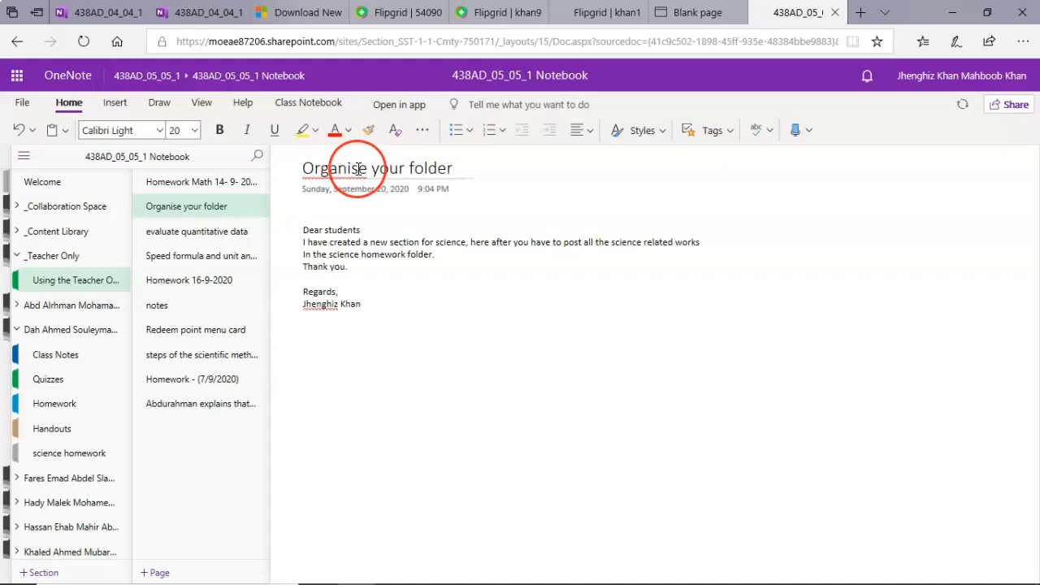
key(BackSpace)
text(z)
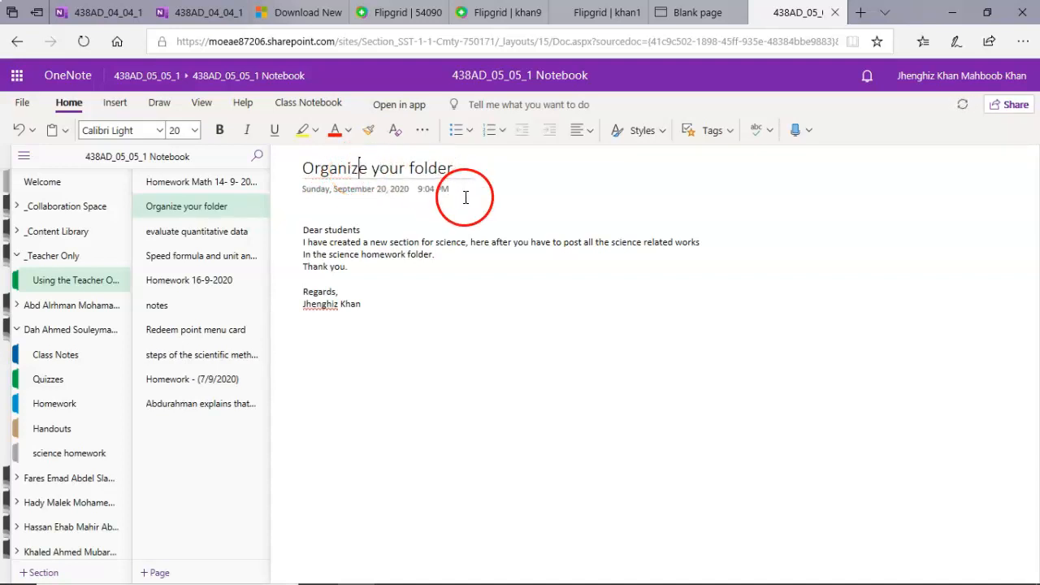
click(409, 273)
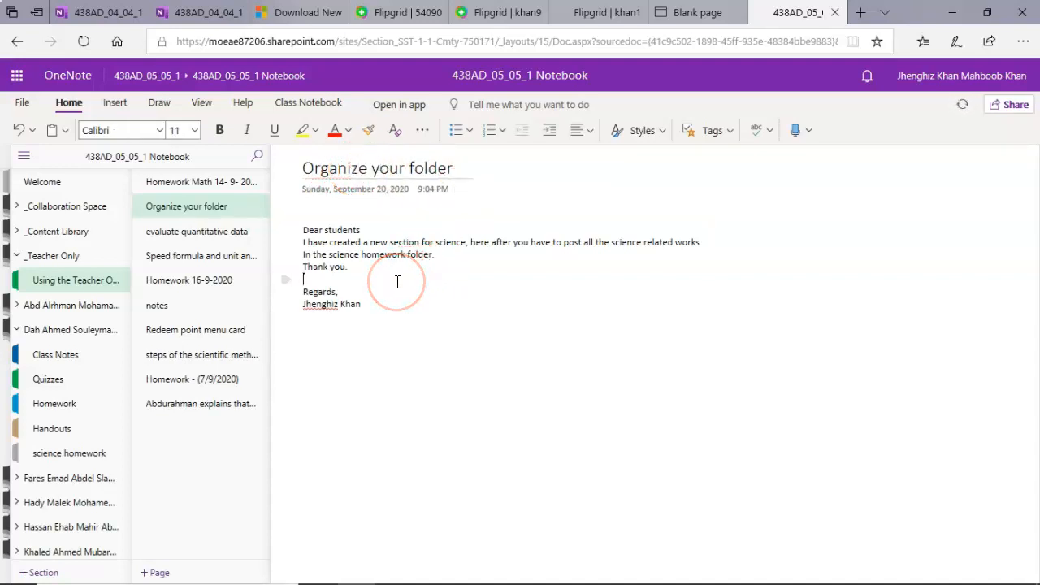
- Open the Distribute Page options for the "Organize your folder" page
click(382, 264)
click(309, 107)
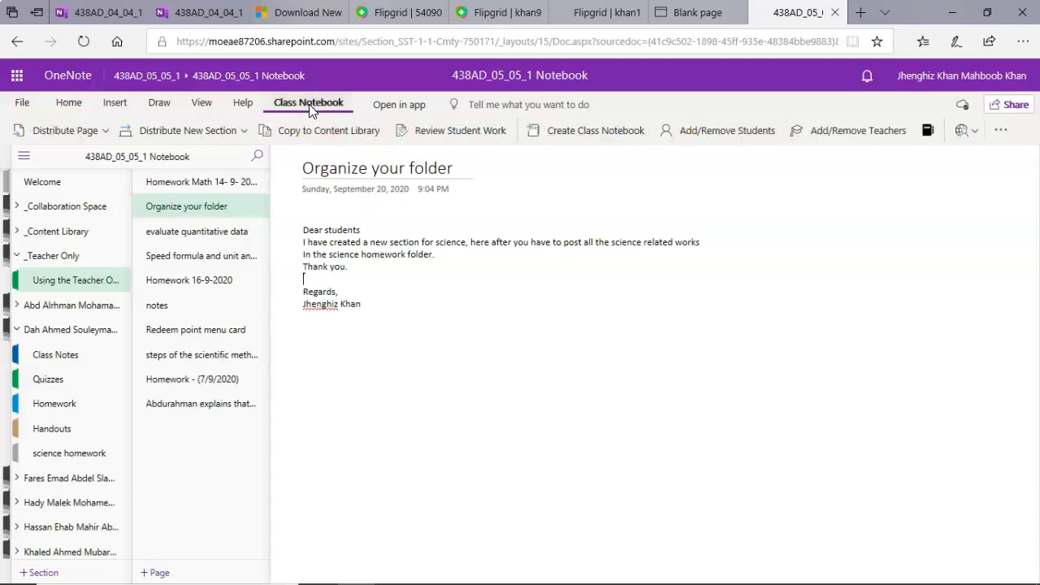
click(104, 133)
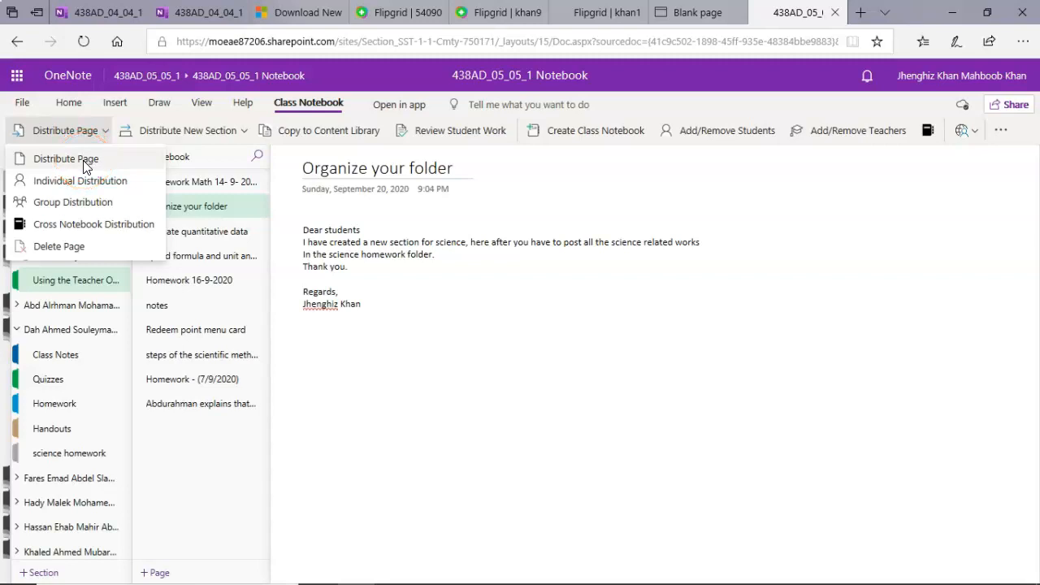
click(85, 161)
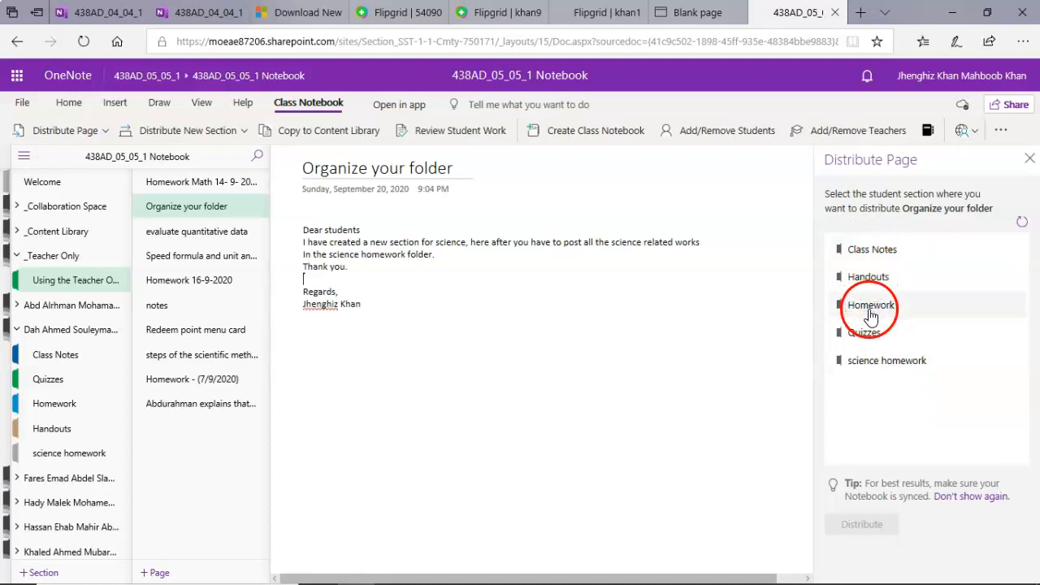
- Review the student sections offered as destinations for the page, from Class Notes to science homework
click(874, 256)
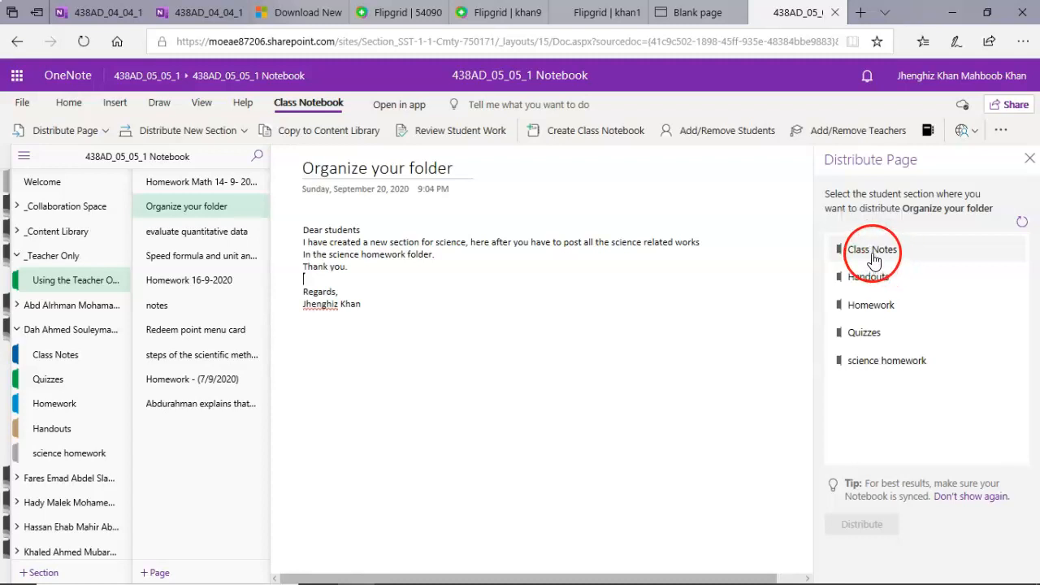
click(918, 257)
click(887, 277)
click(895, 308)
click(896, 329)
click(867, 341)
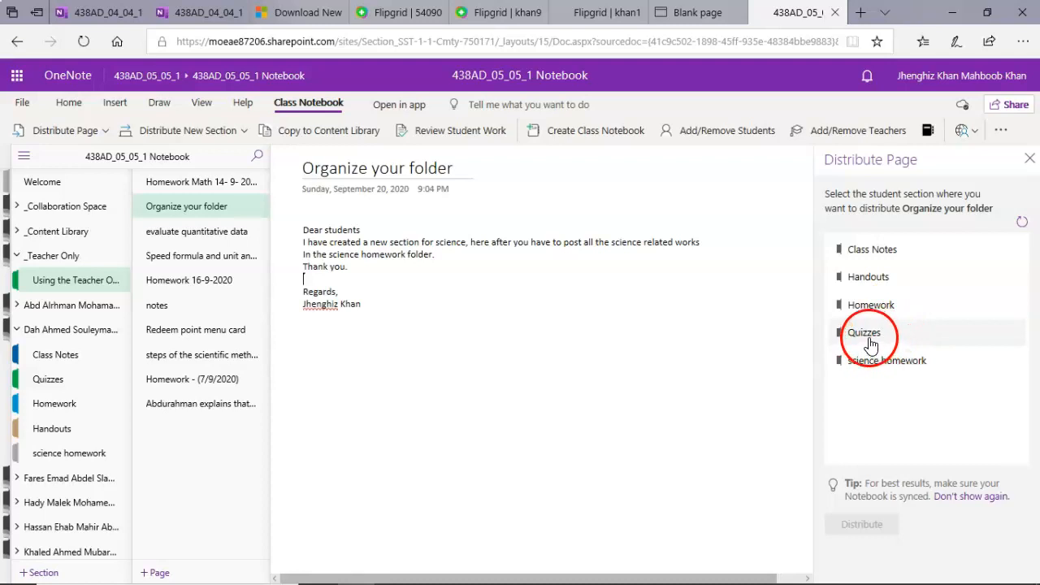
click(867, 371)
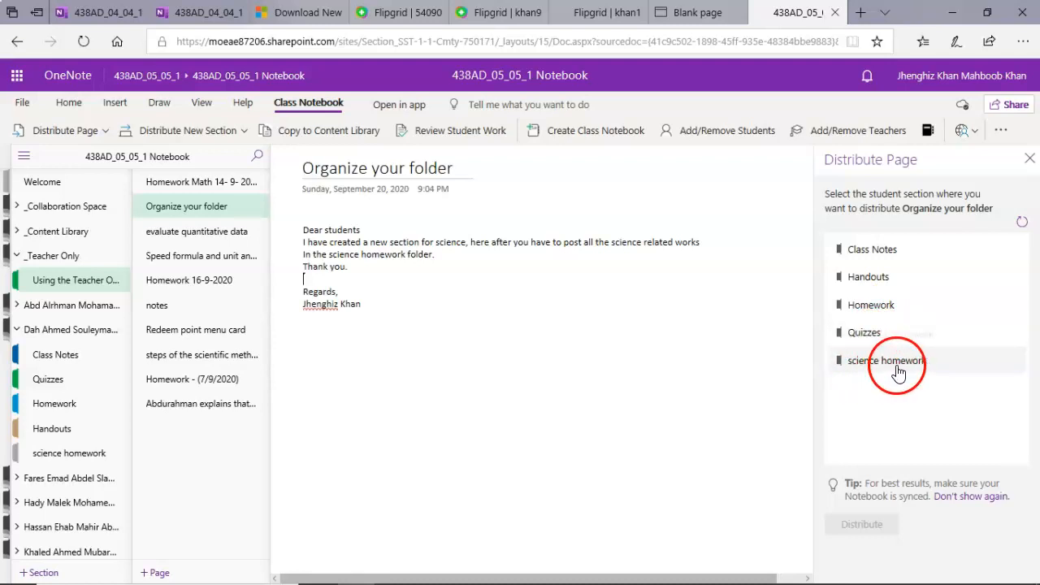
click(866, 256)
click(881, 372)
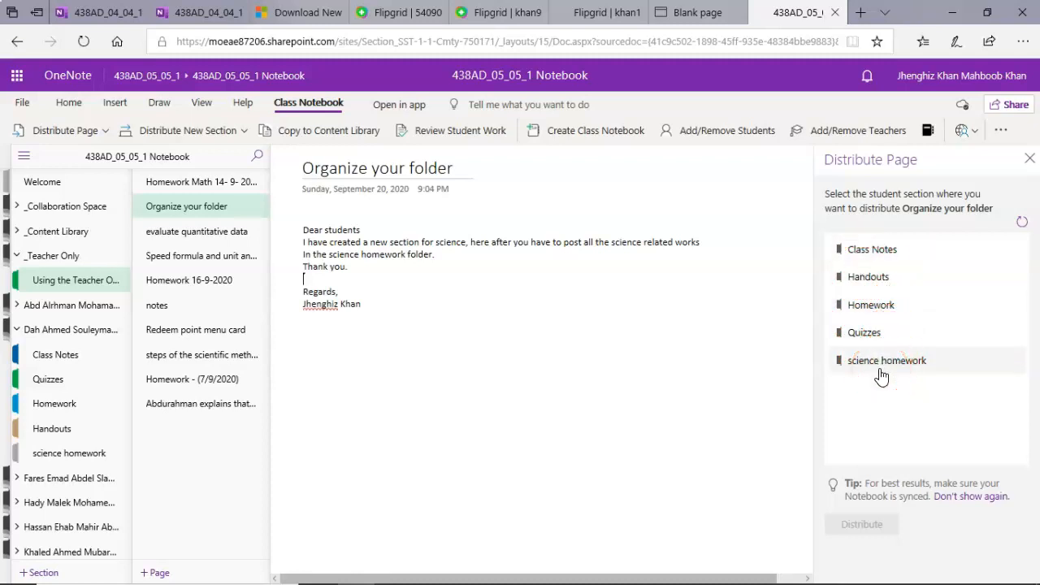
click(916, 364)
click(861, 372)
click(915, 362)
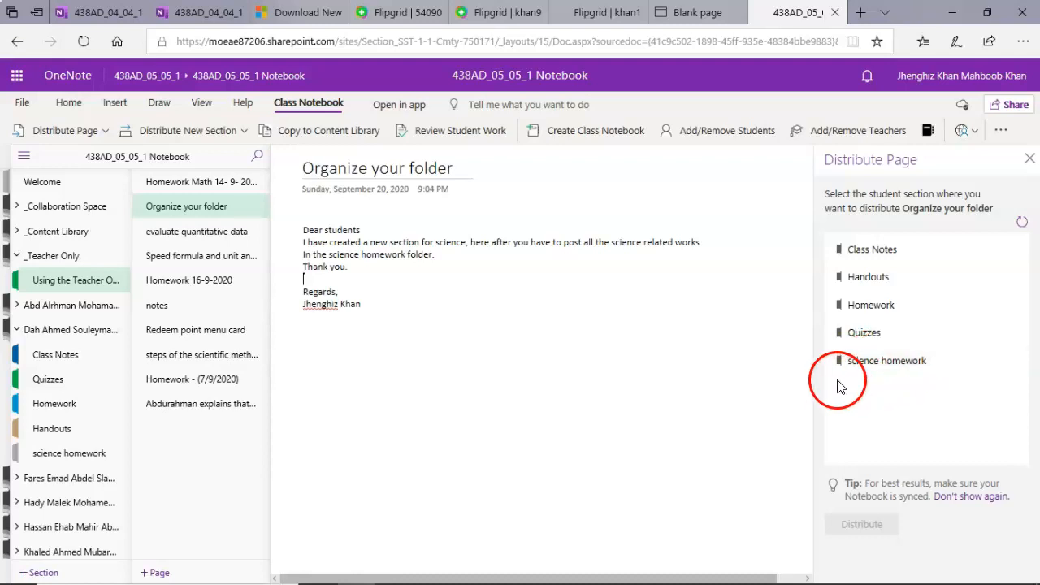
click(862, 370)
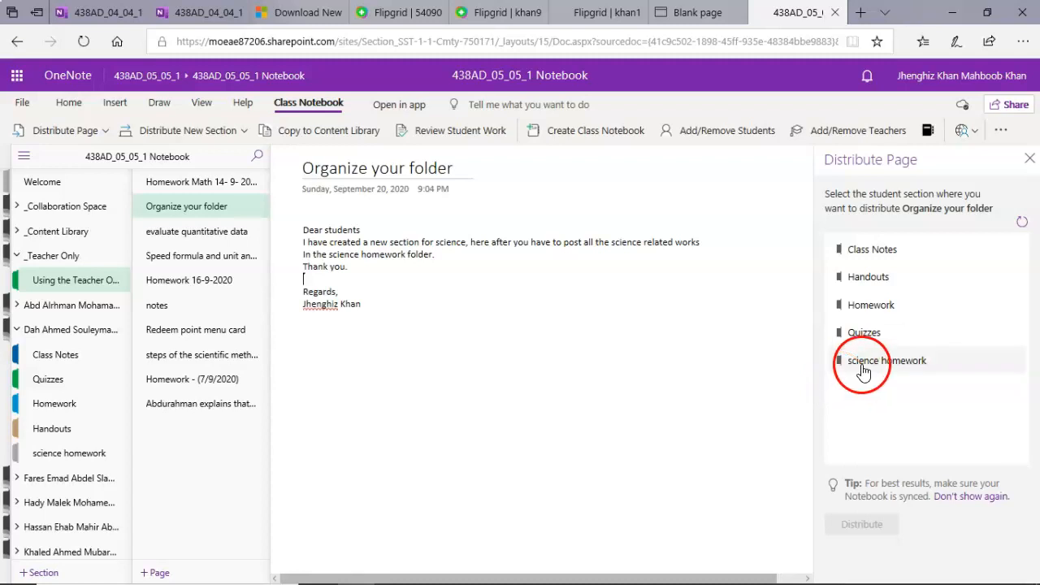
click(842, 402)
click(863, 367)
click(821, 280)
click(847, 332)
click(845, 286)
click(857, 248)
click(875, 322)
click(861, 250)
click(894, 303)
click(861, 332)
click(866, 253)
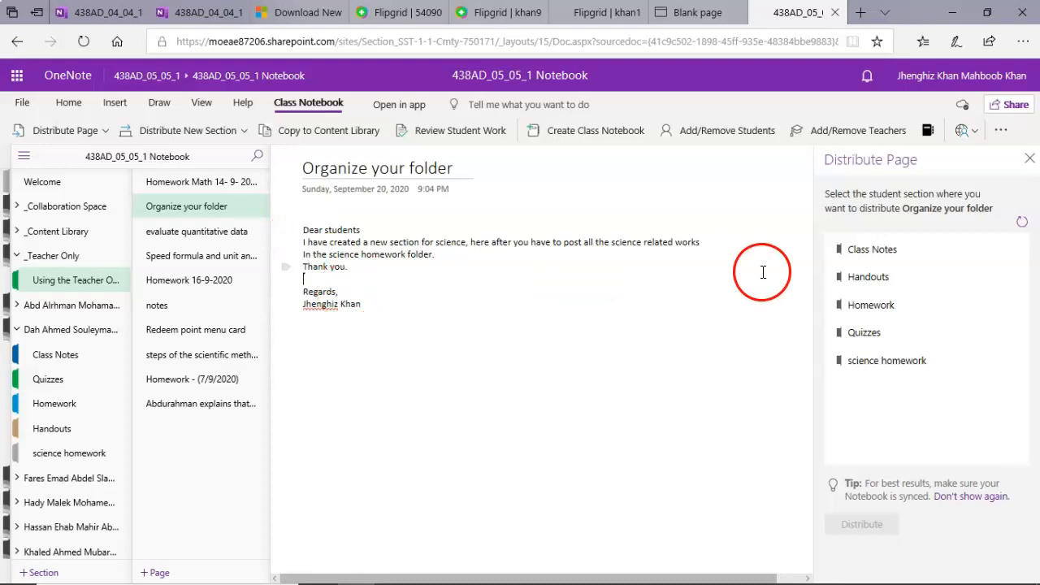
- Distribute the "Organize your folder" page to the Handouts section of all students
drag(865, 270, 866, 281)
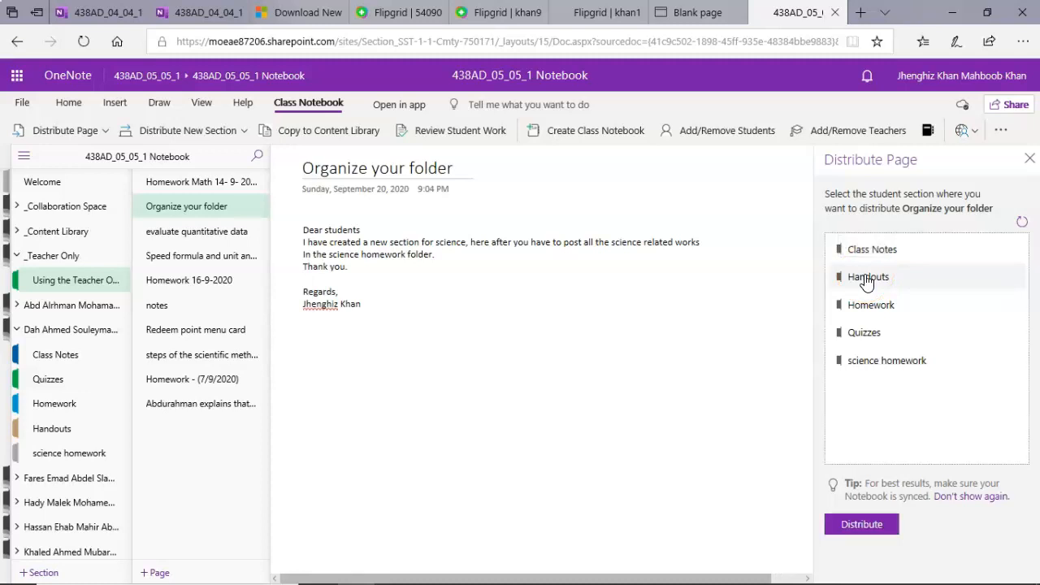
click(851, 525)
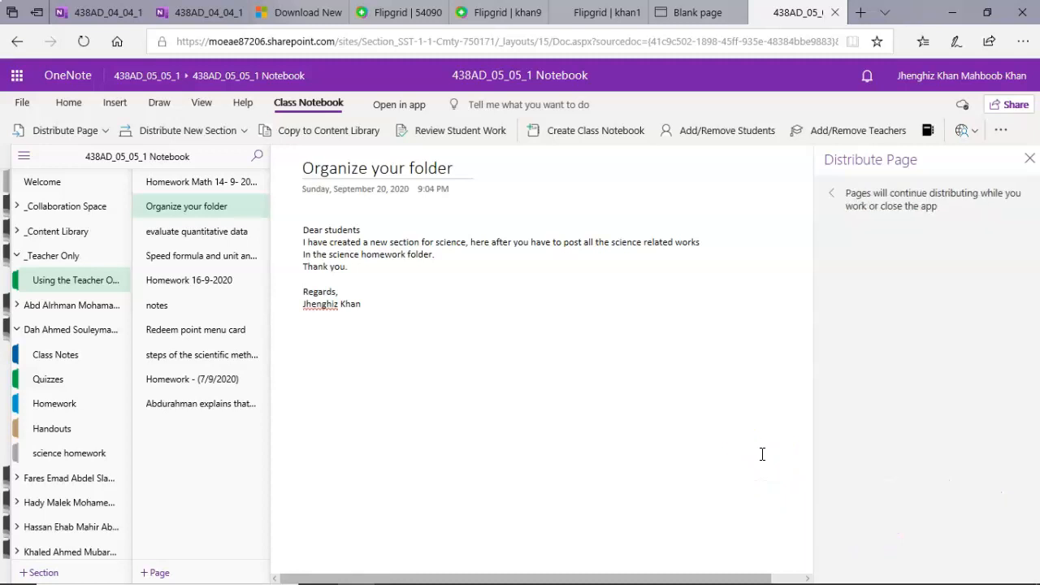
click(760, 418)
click(853, 356)
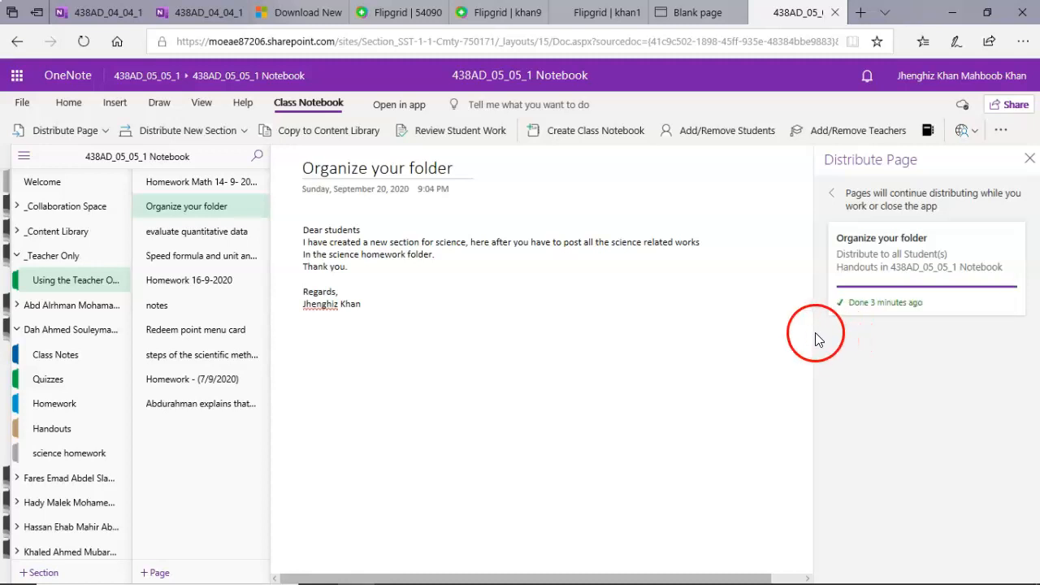
- Open the first student's Handouts section and view the distributed "Organize your folder" page
click(68, 314)
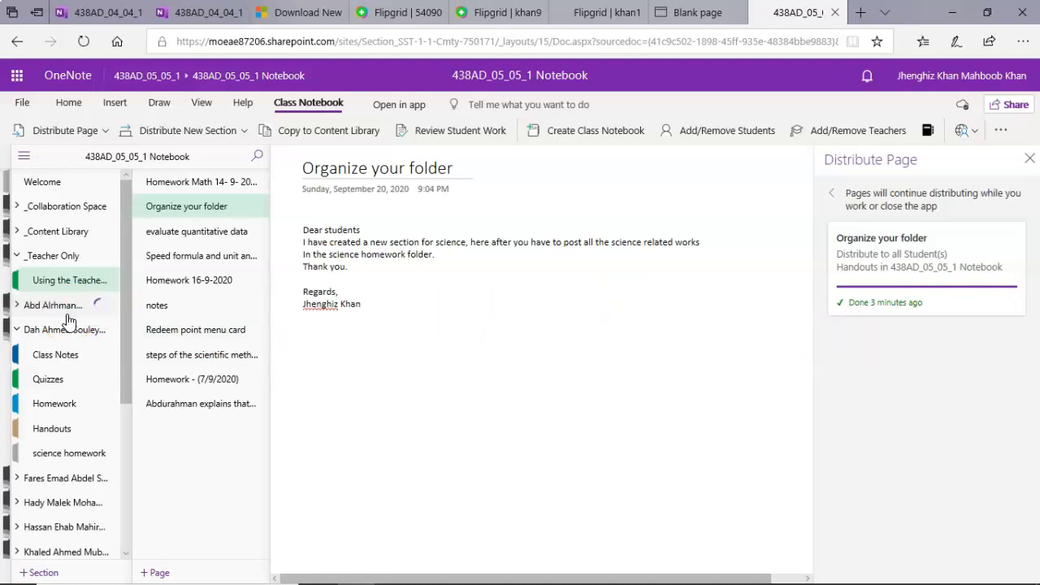
click(61, 337)
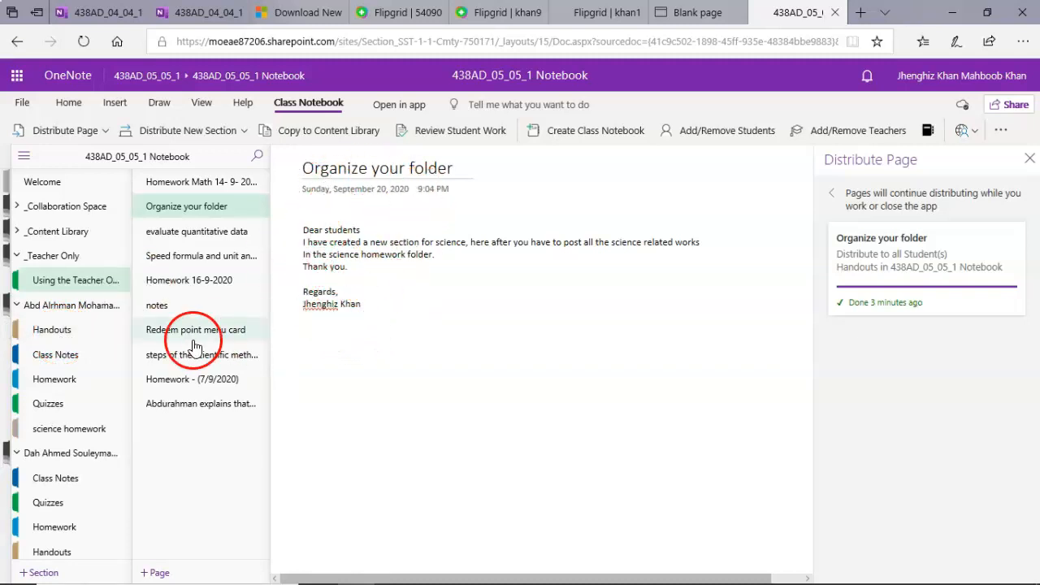
click(52, 340)
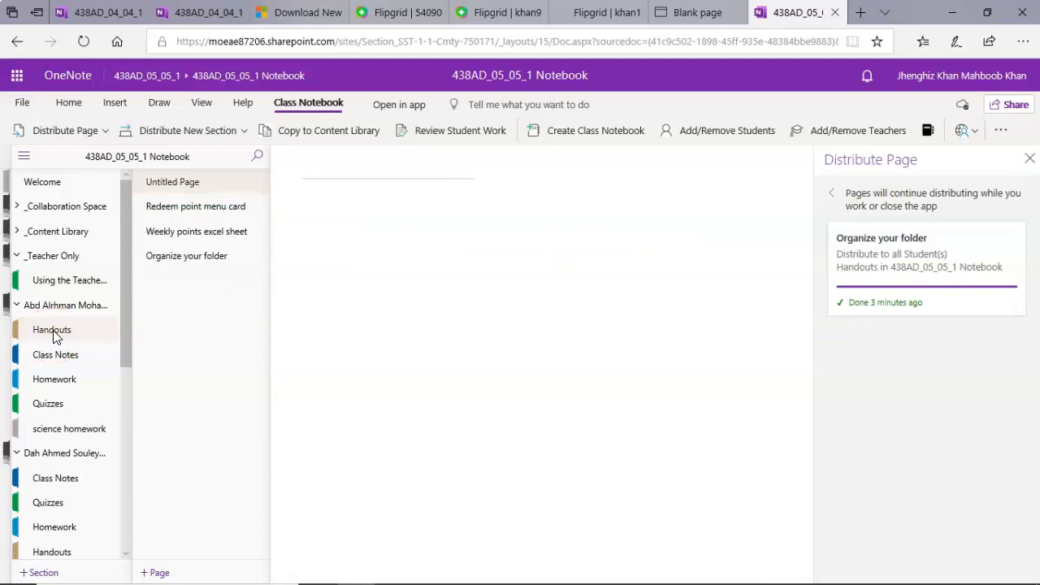
click(57, 342)
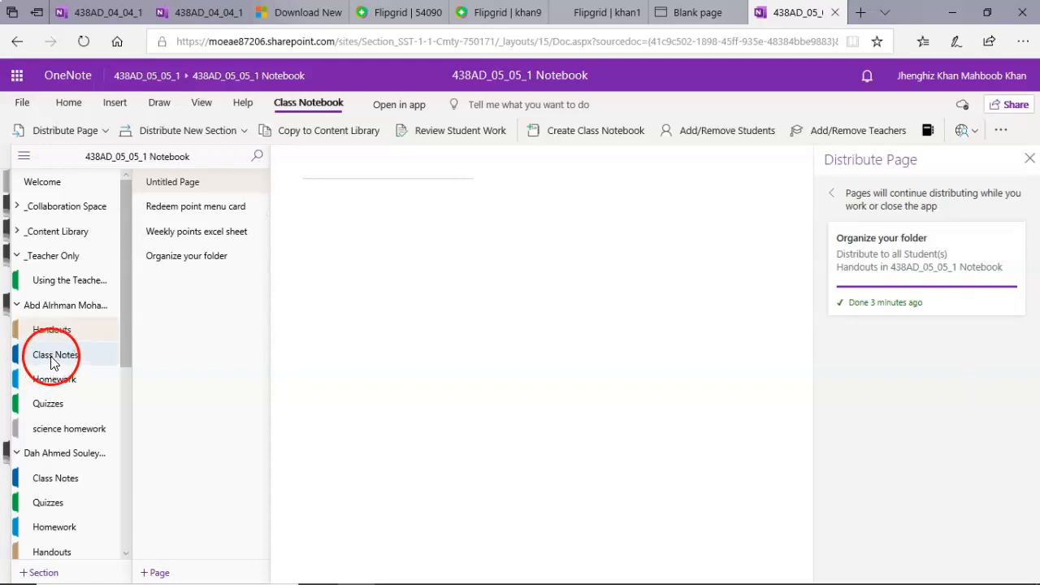
click(177, 258)
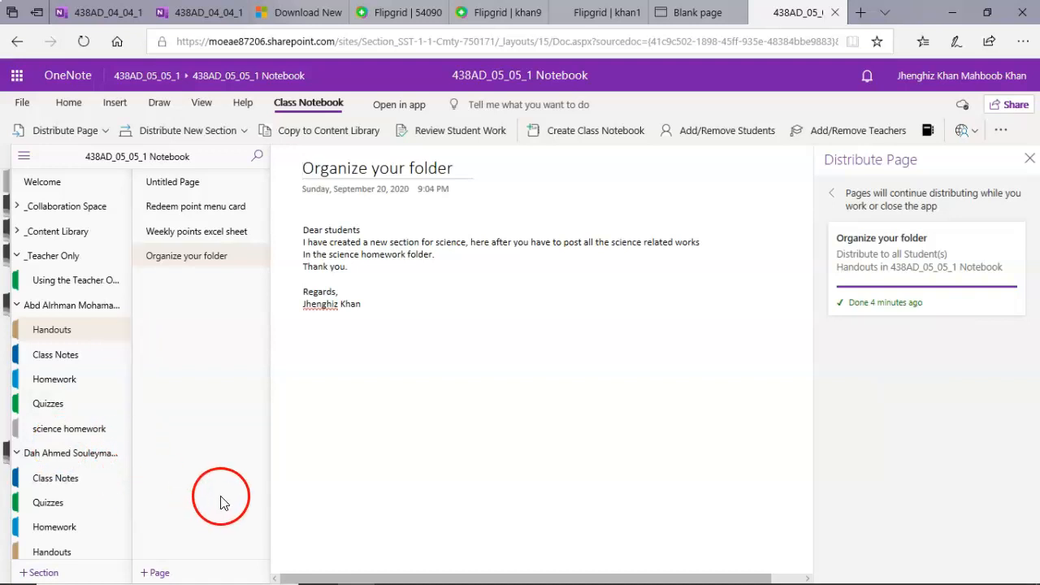
- Collapse the second student's sections and view the "Organize your folder" page in the third student's Handouts
click(82, 456)
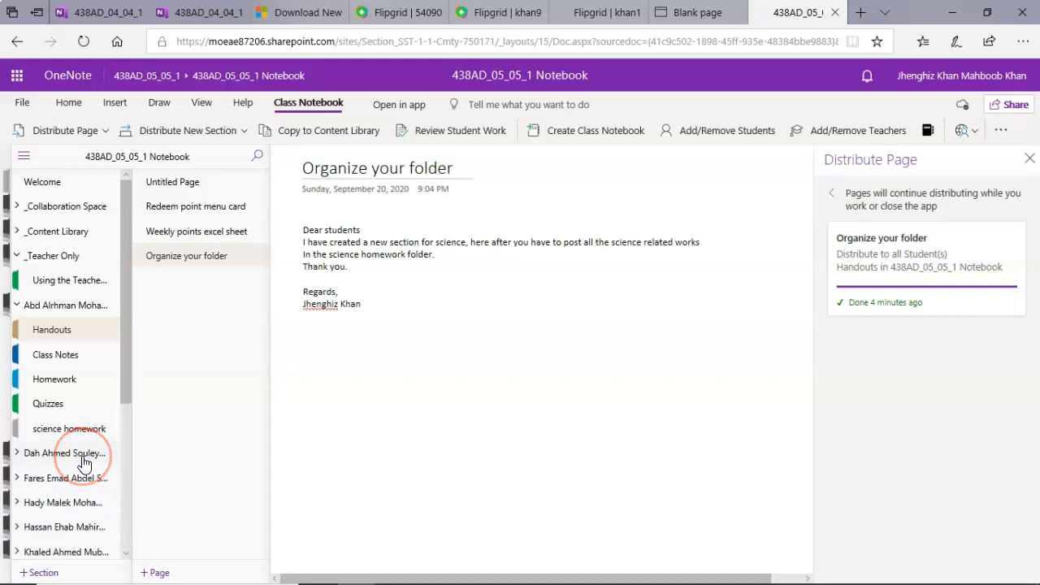
click(102, 479)
click(60, 527)
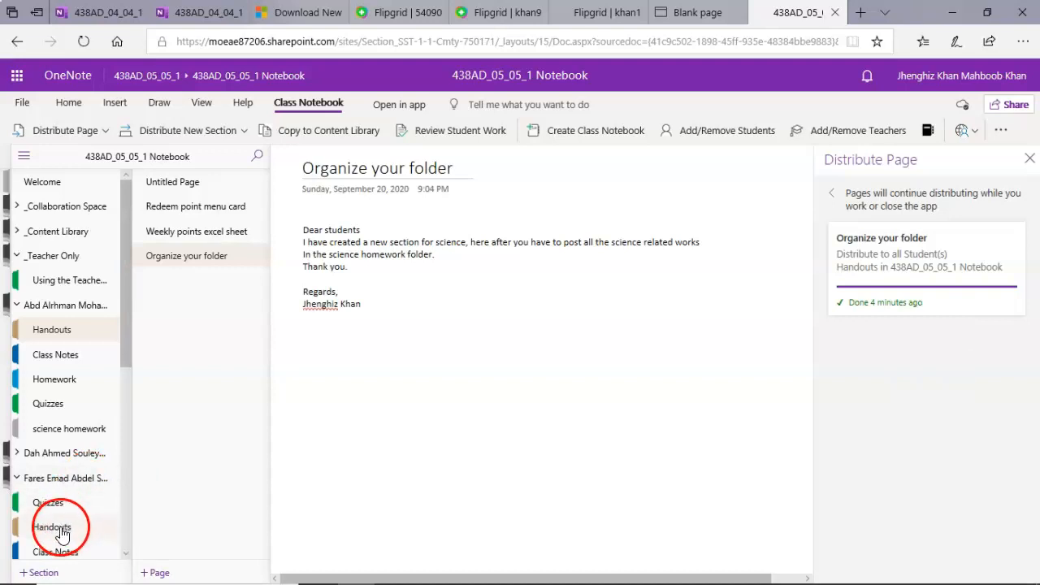
click(54, 486)
click(57, 527)
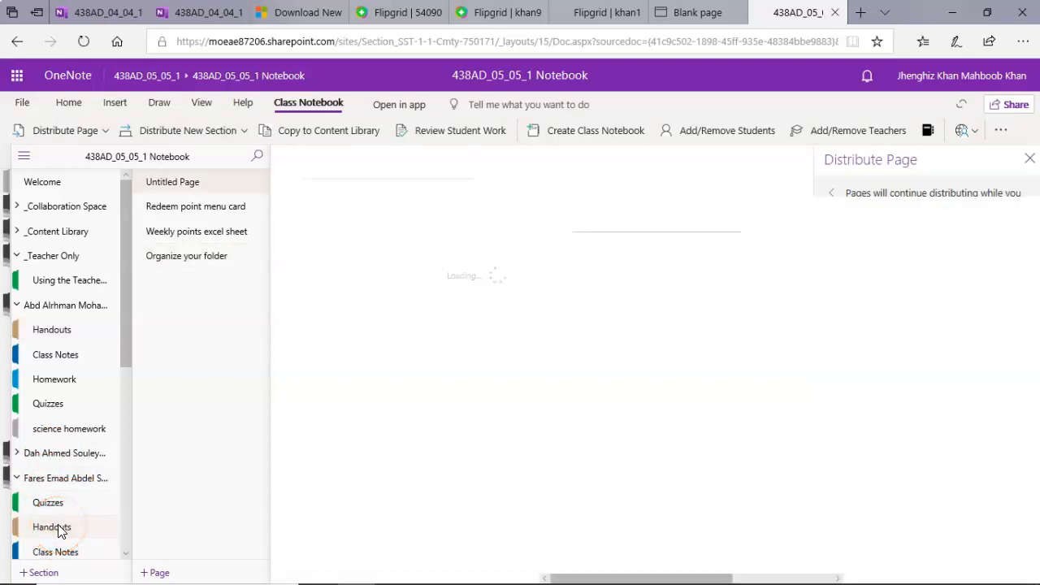
click(190, 266)
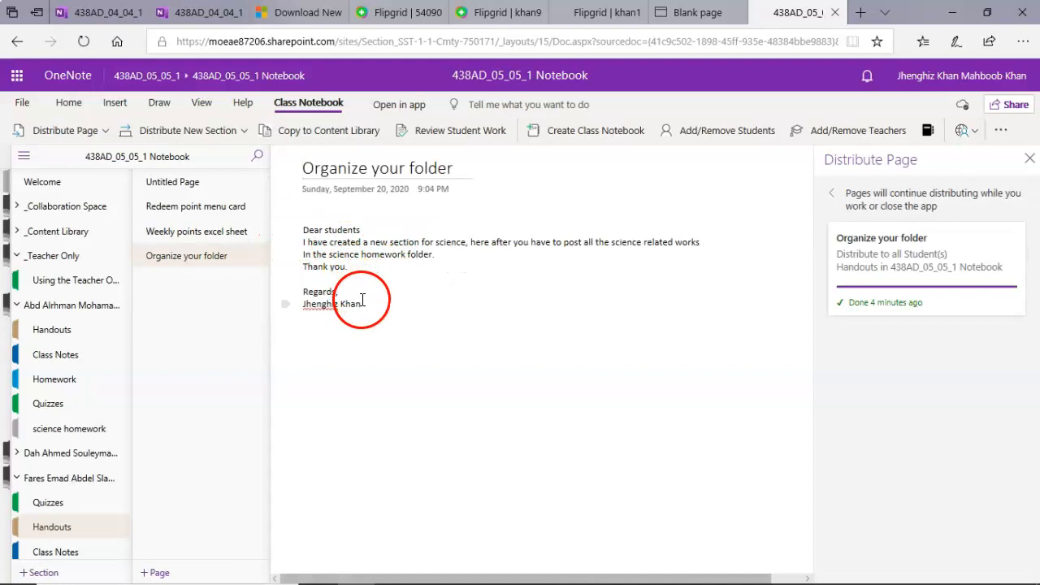
- Set up a Cross Notebook Distribution of the page to the 438AD_07G_07[General]_1, 438AD_06G_06[General]_1 and 438AD_05_05_1 notebooks
click(93, 136)
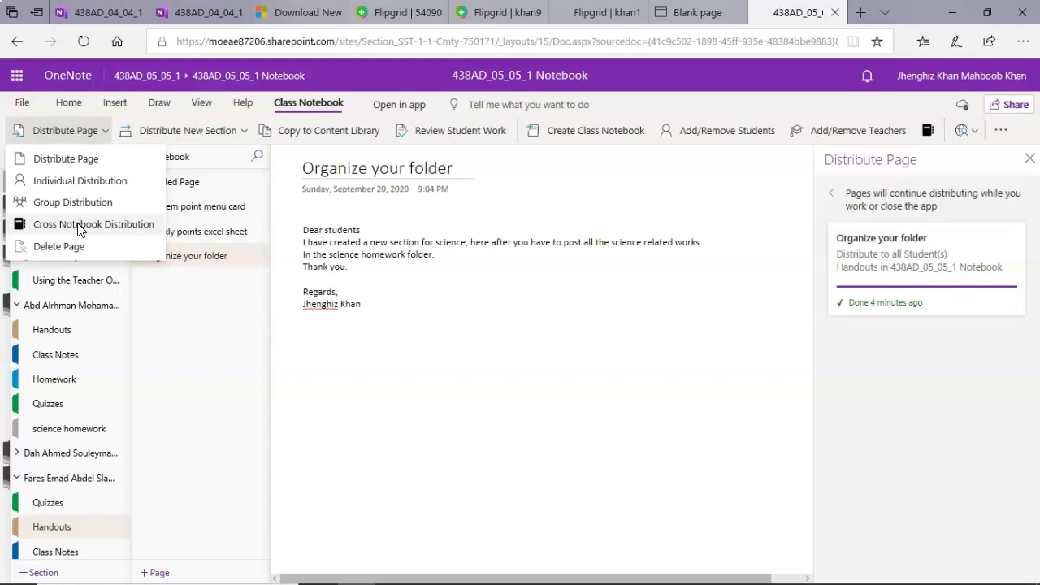
click(164, 192)
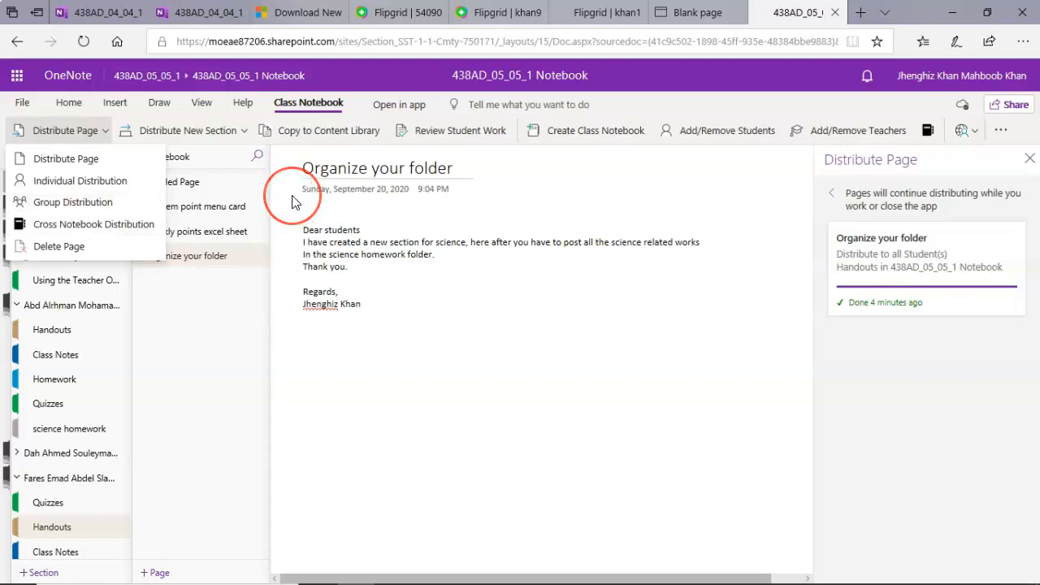
click(119, 225)
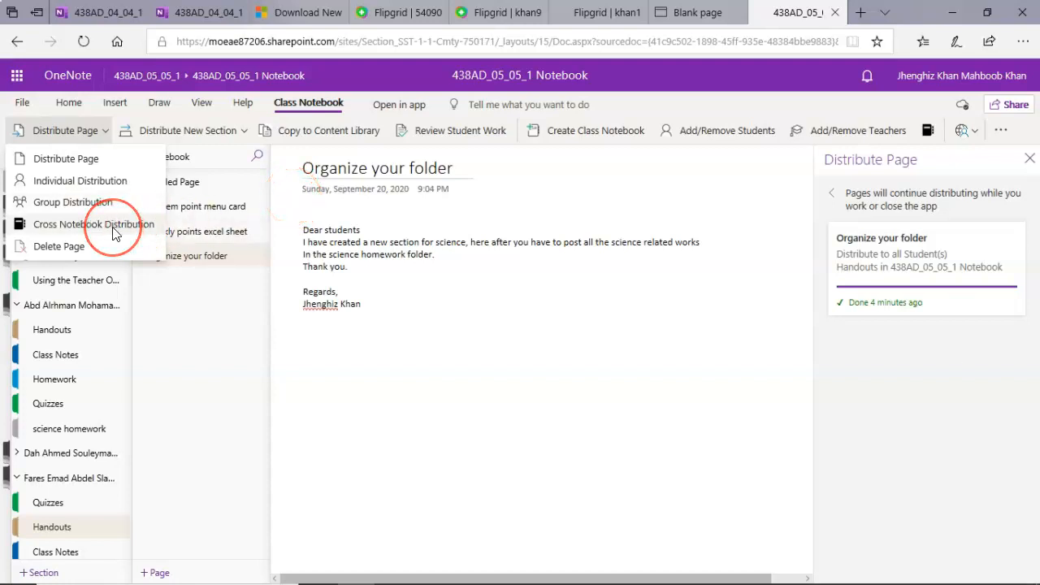
click(408, 275)
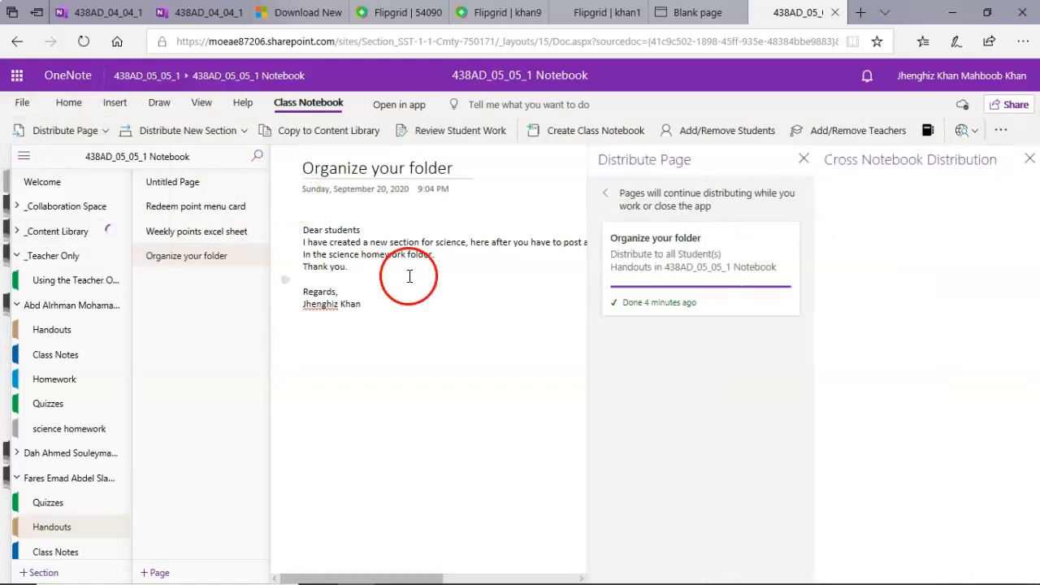
click(655, 305)
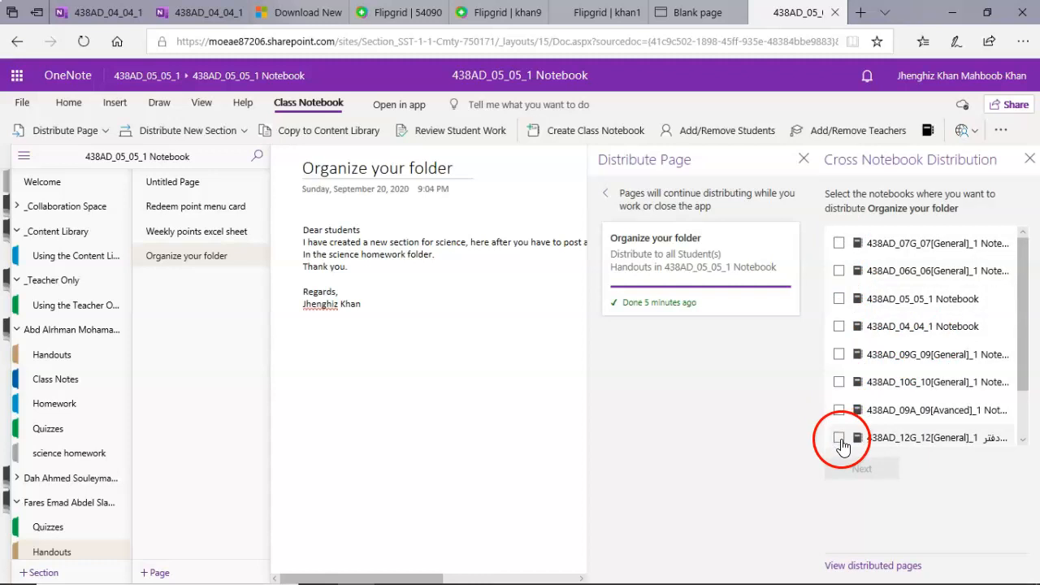
click(839, 245)
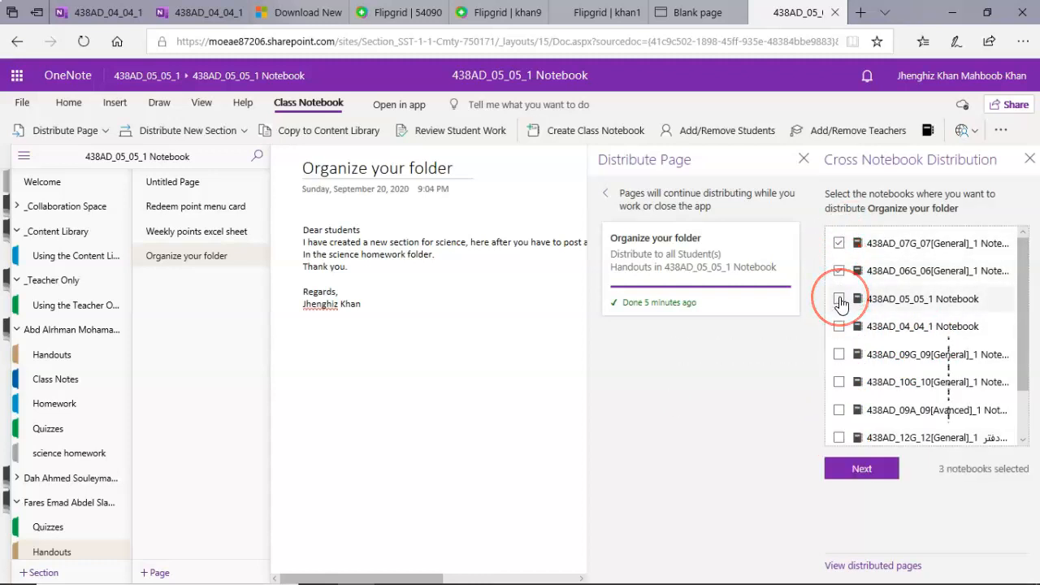
click(859, 473)
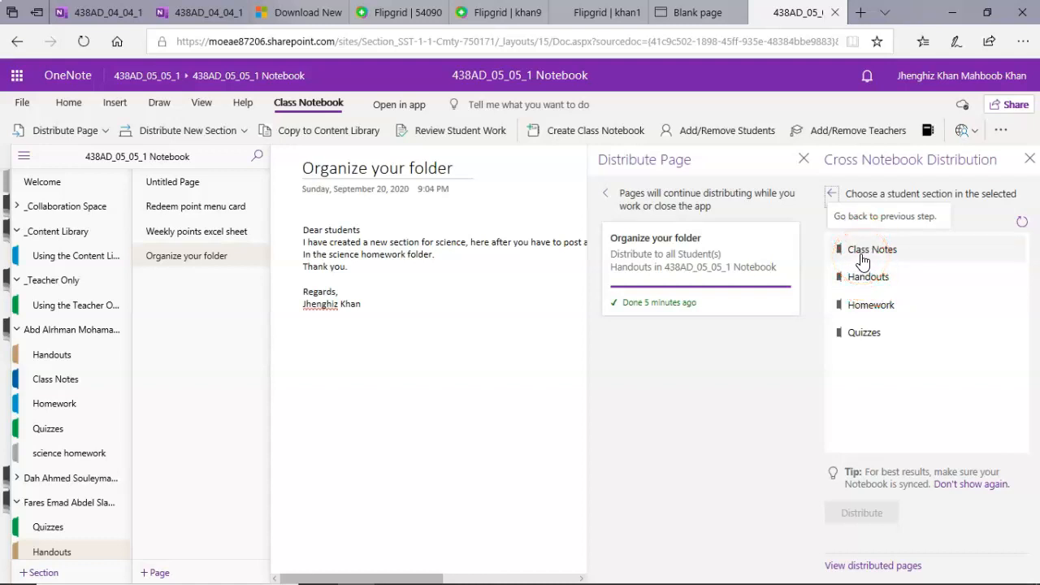
- Choose Class Notes as the student section for distributing the page in the selected notebooks
click(845, 278)
click(861, 303)
click(864, 331)
click(864, 258)
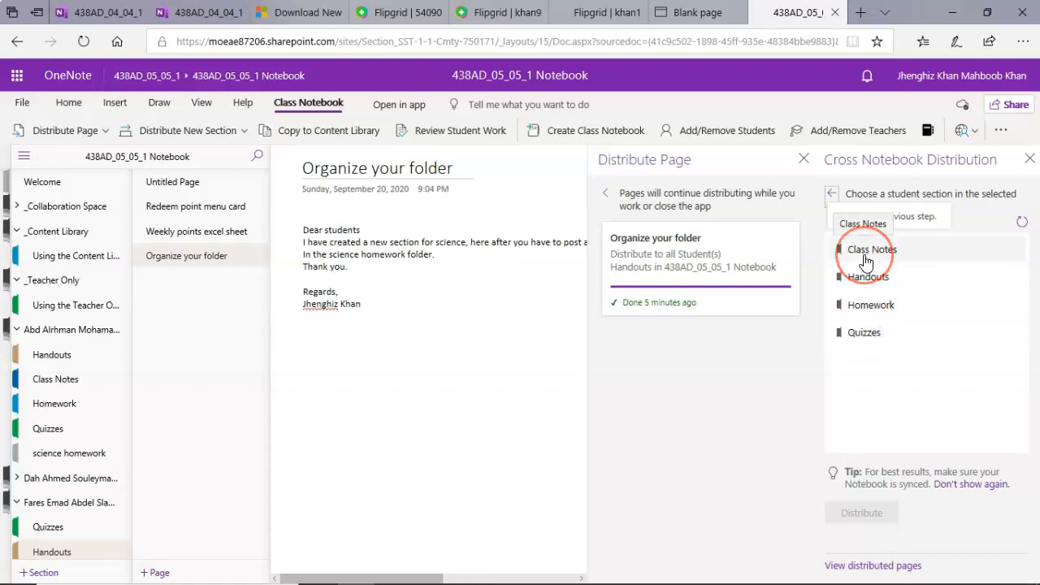
click(886, 257)
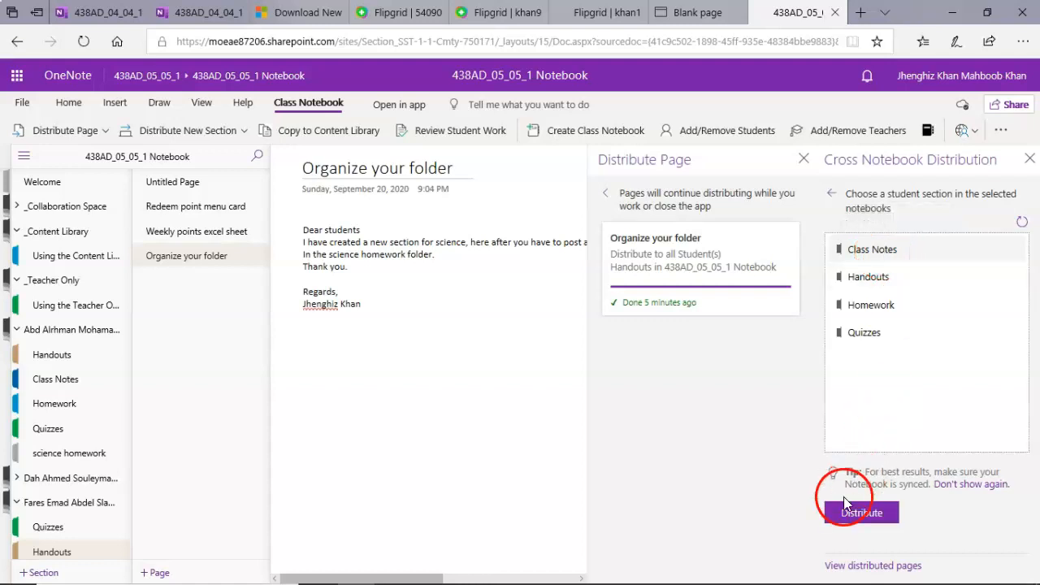
click(846, 518)
click(866, 522)
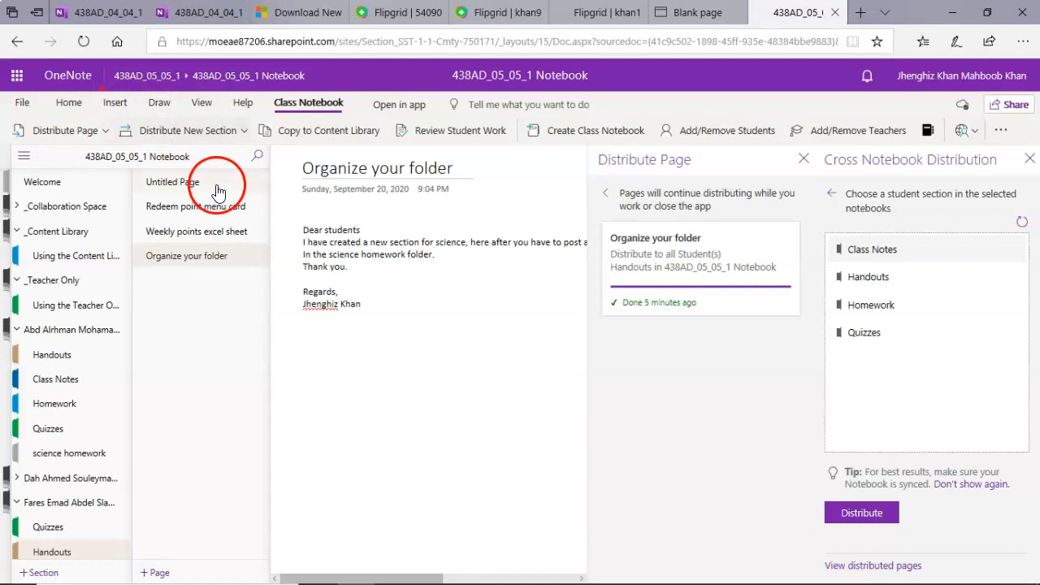
- Format the message body on the "Organize your folder" page in Abadi Extra Light at size 16
click(367, 295)
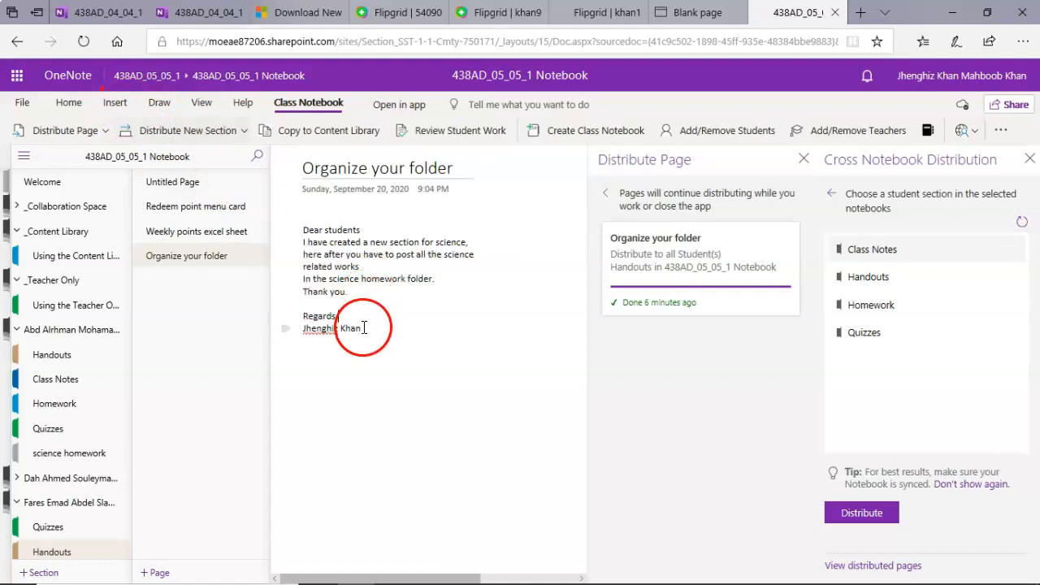
drag(362, 327, 309, 215)
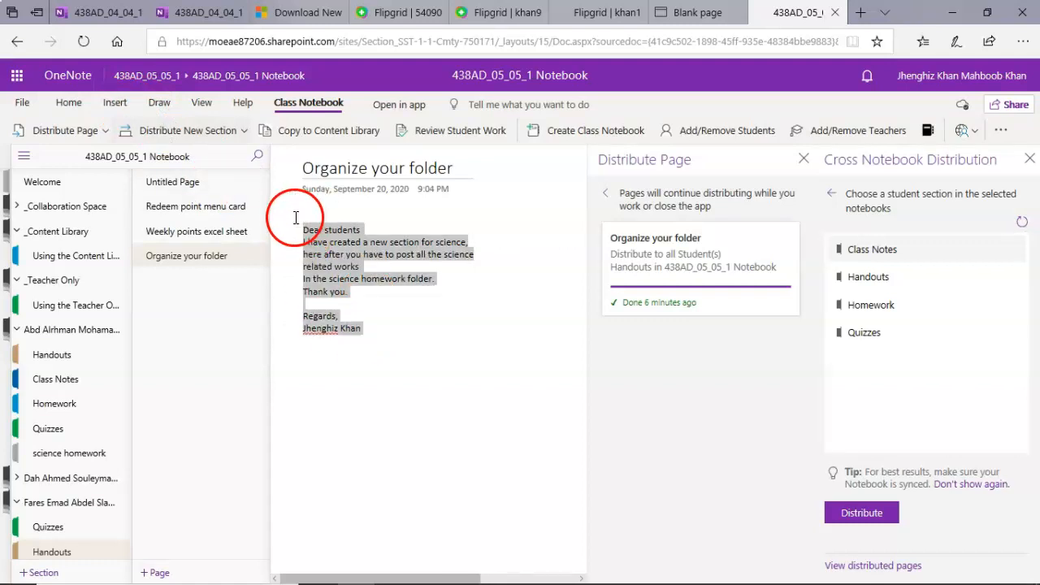
click(65, 103)
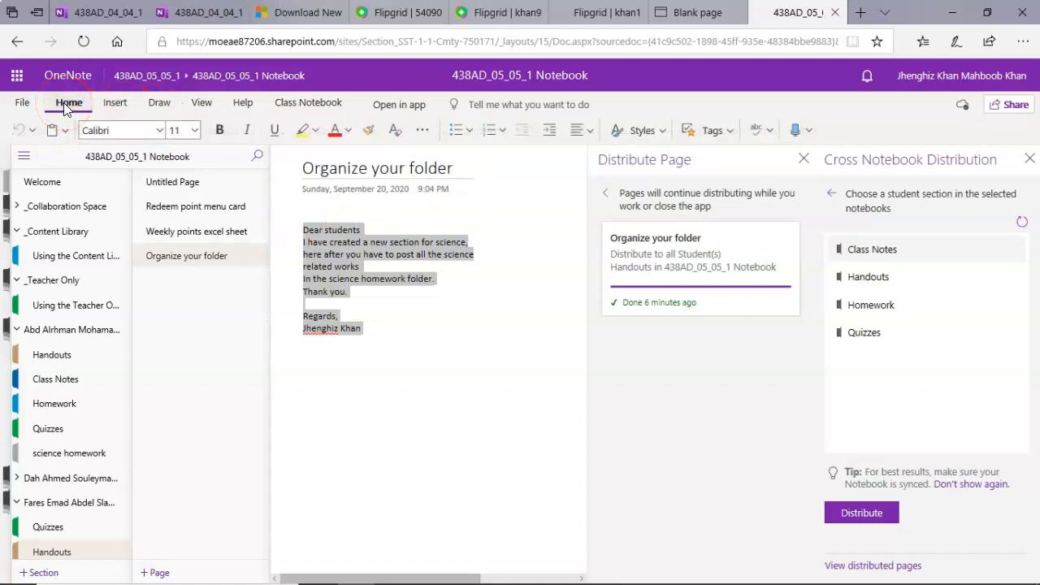
click(203, 139)
click(195, 135)
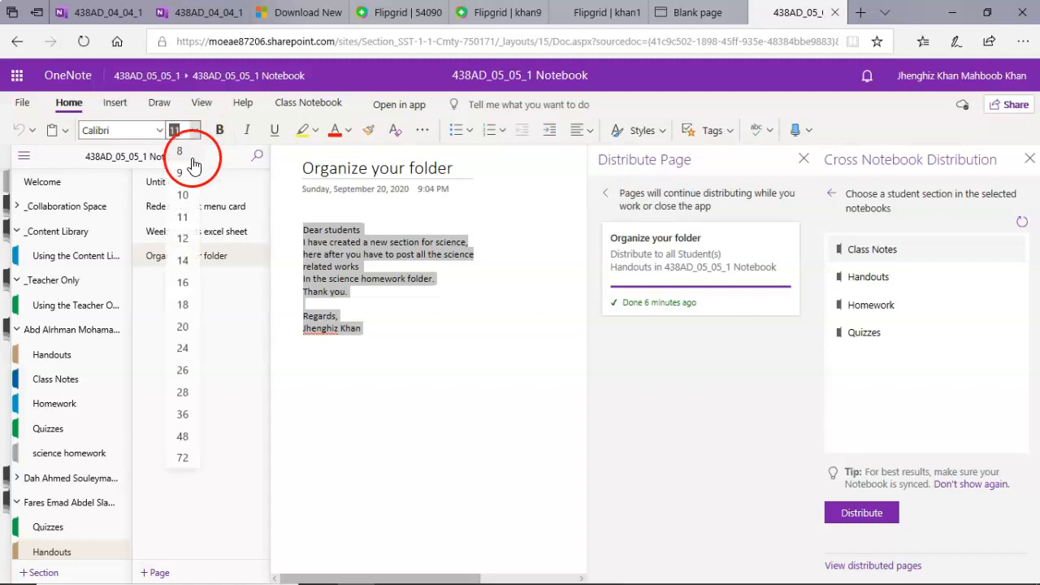
click(186, 284)
click(160, 130)
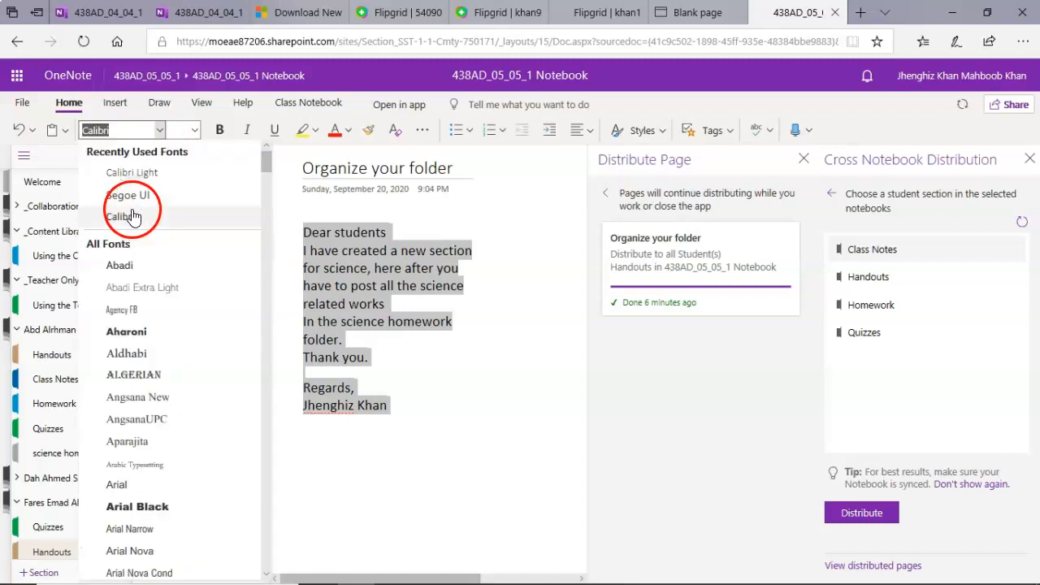
click(135, 289)
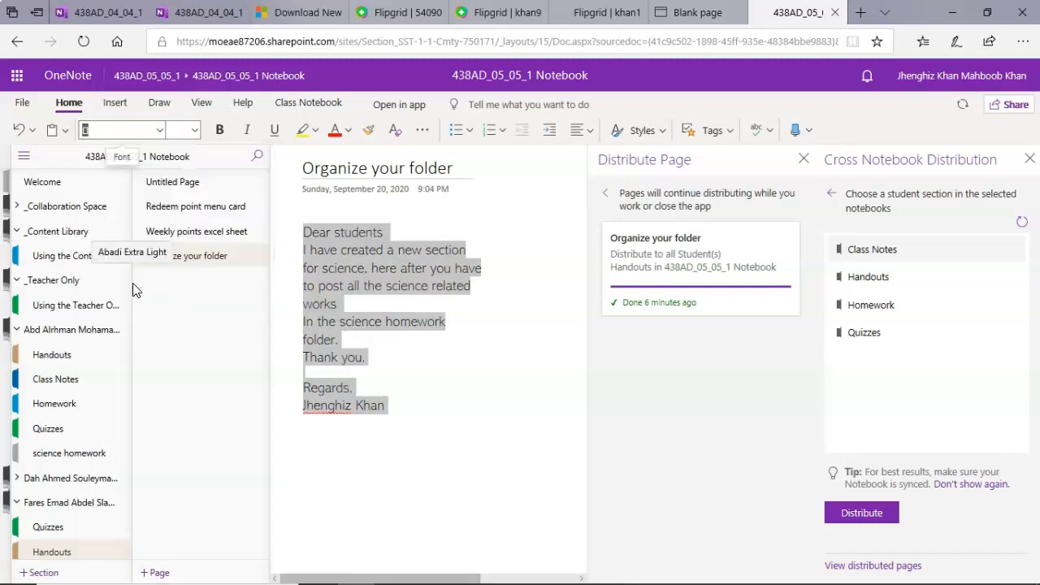
- Color the message body in the darker red theme color and highlight the line "In the science homework" in yellow
click(350, 132)
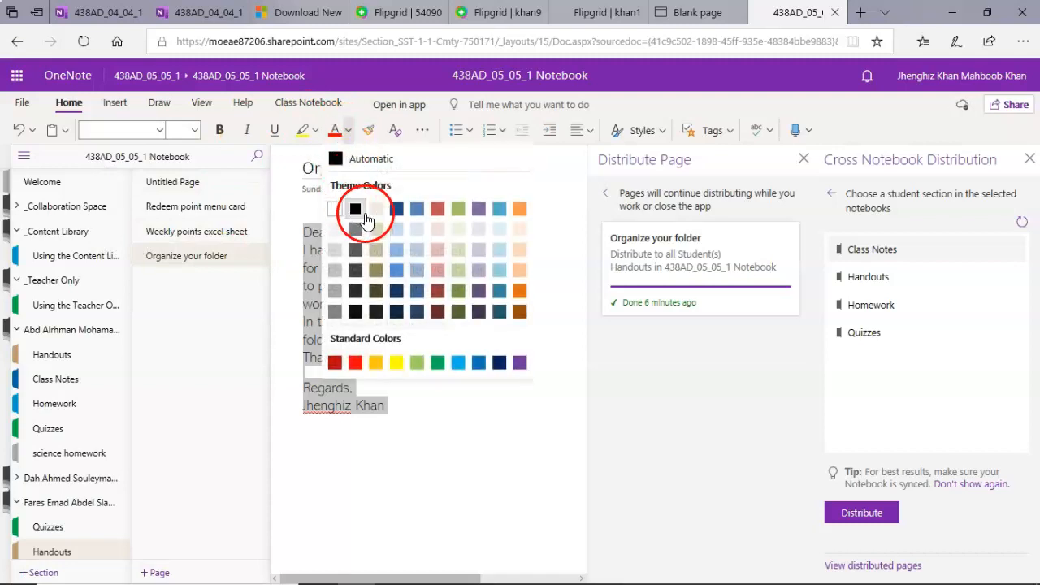
click(436, 288)
click(447, 337)
drag(446, 321, 302, 322)
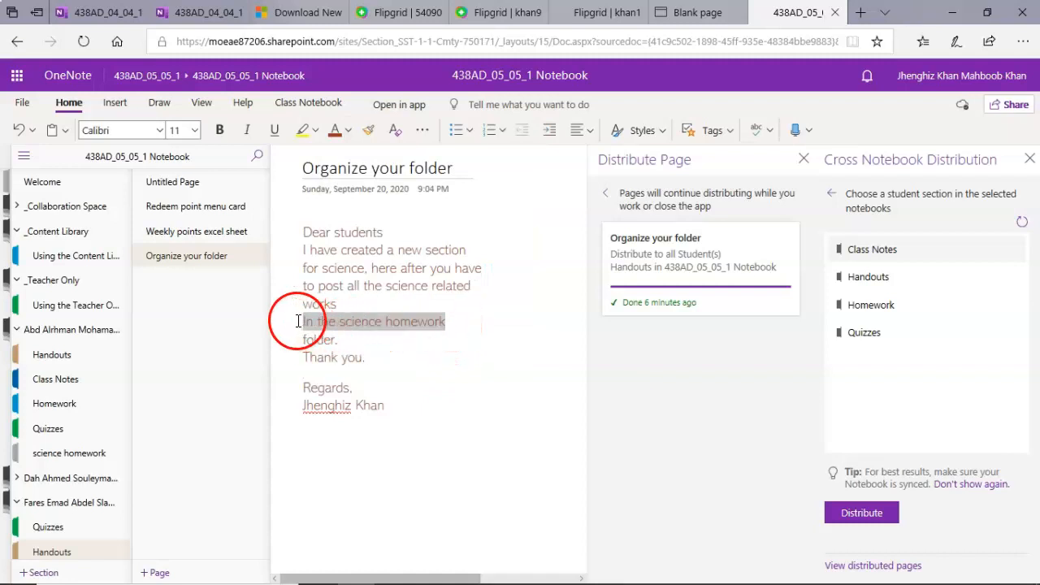
click(301, 132)
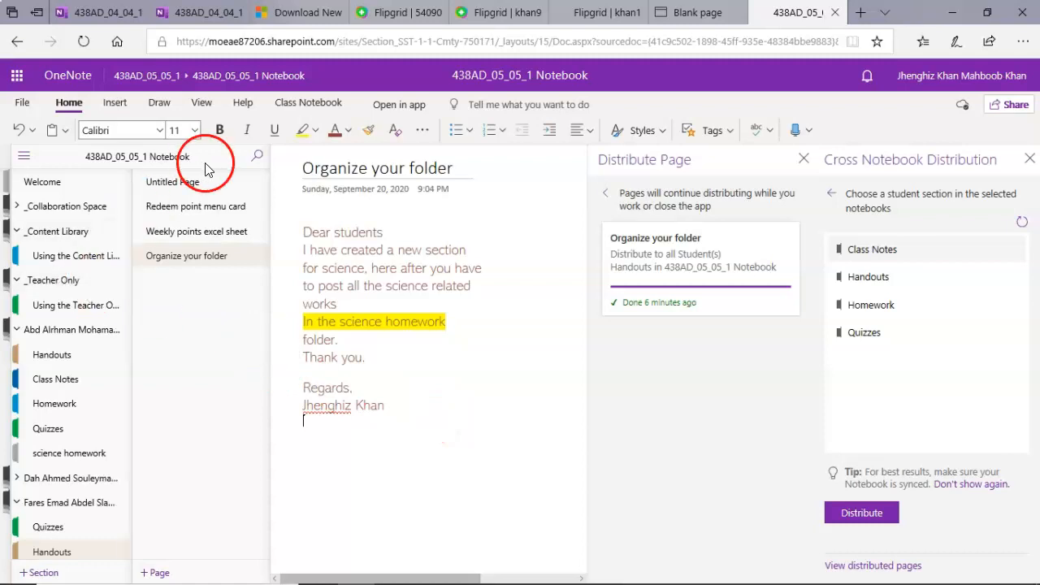
- Look over the Distribute Page options of the Class Notebook tools for the "Organize your folder" page
click(309, 105)
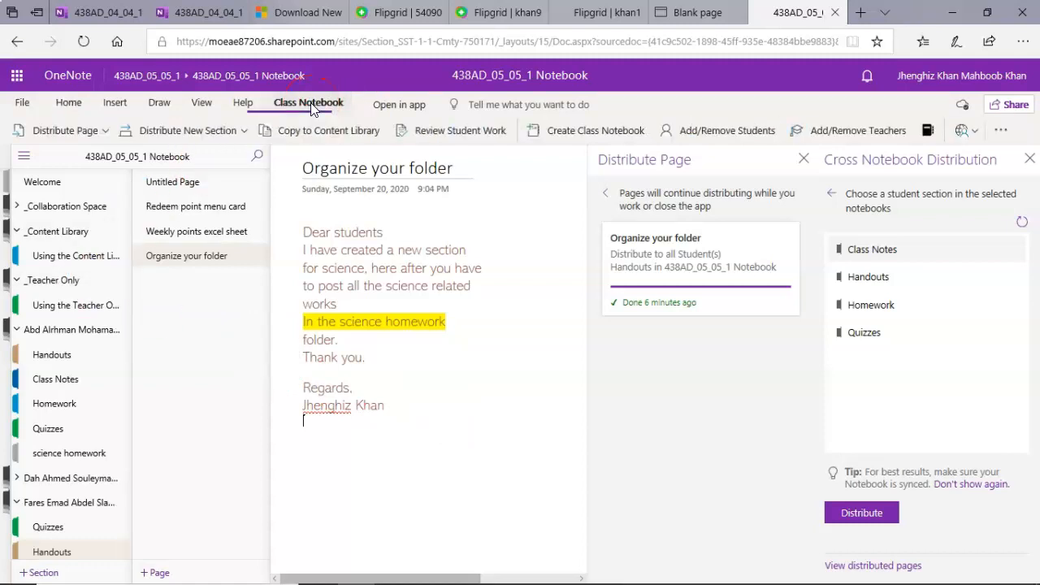
click(95, 136)
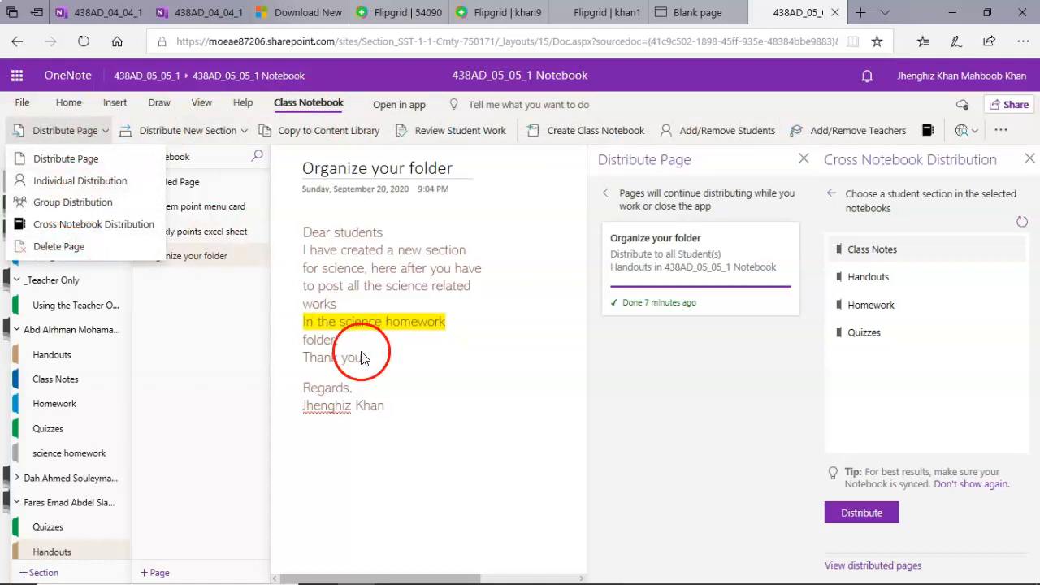
click(415, 394)
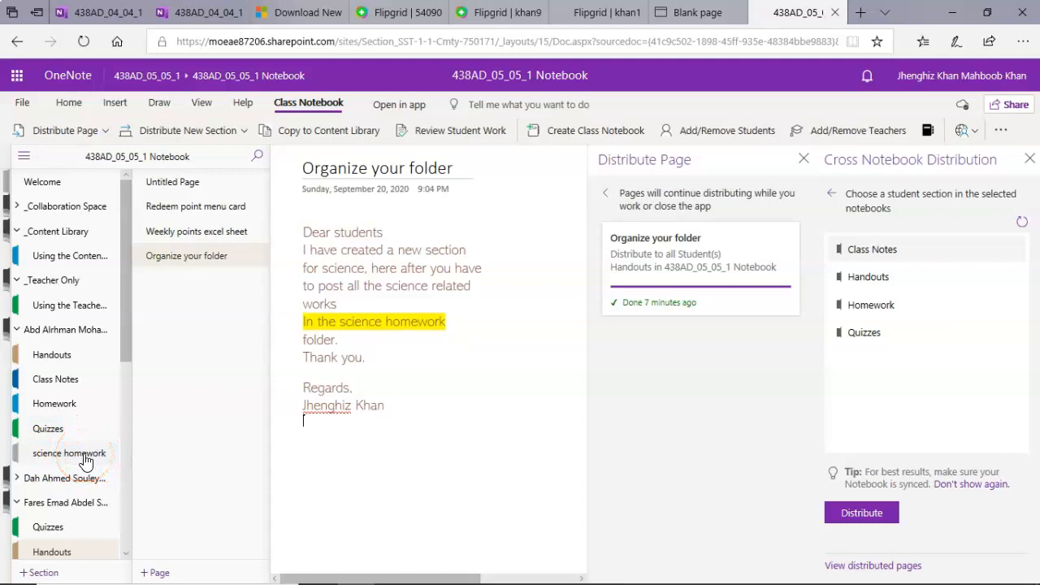
click(238, 261)
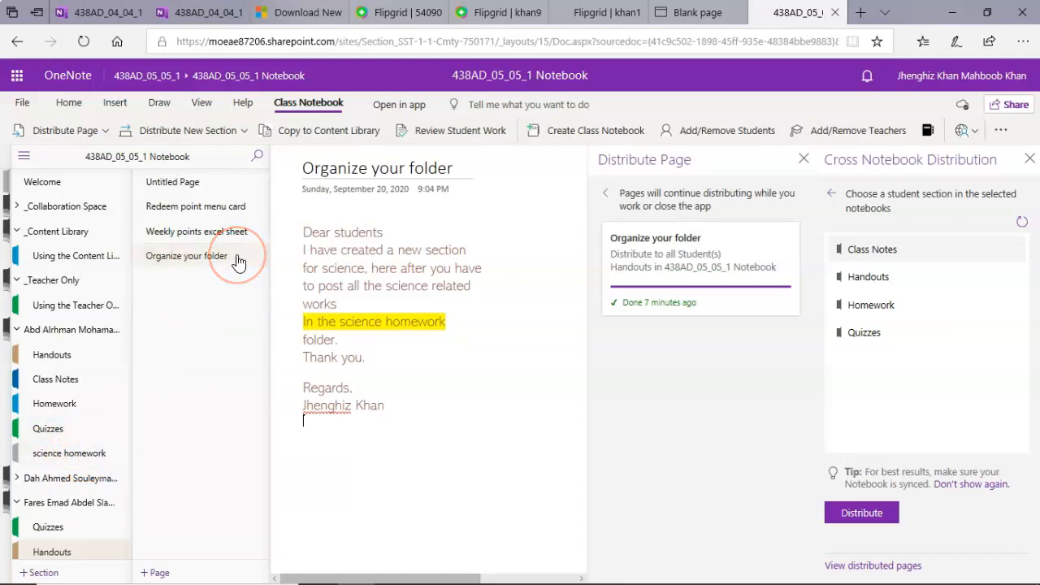
click(327, 134)
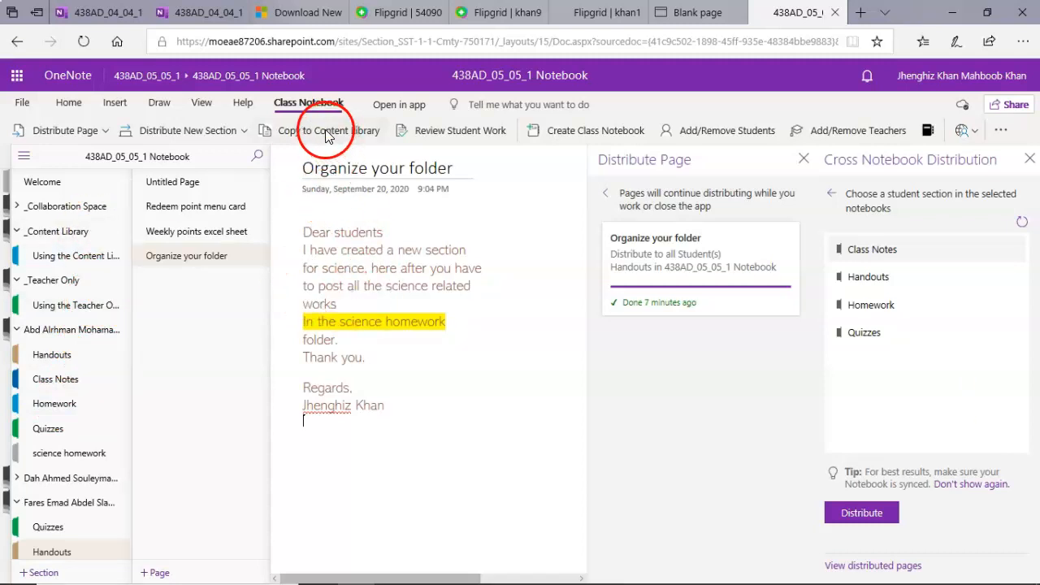
- Start Review Student Work and close the Distribute Page and Cross Notebook Distribution panes
click(448, 133)
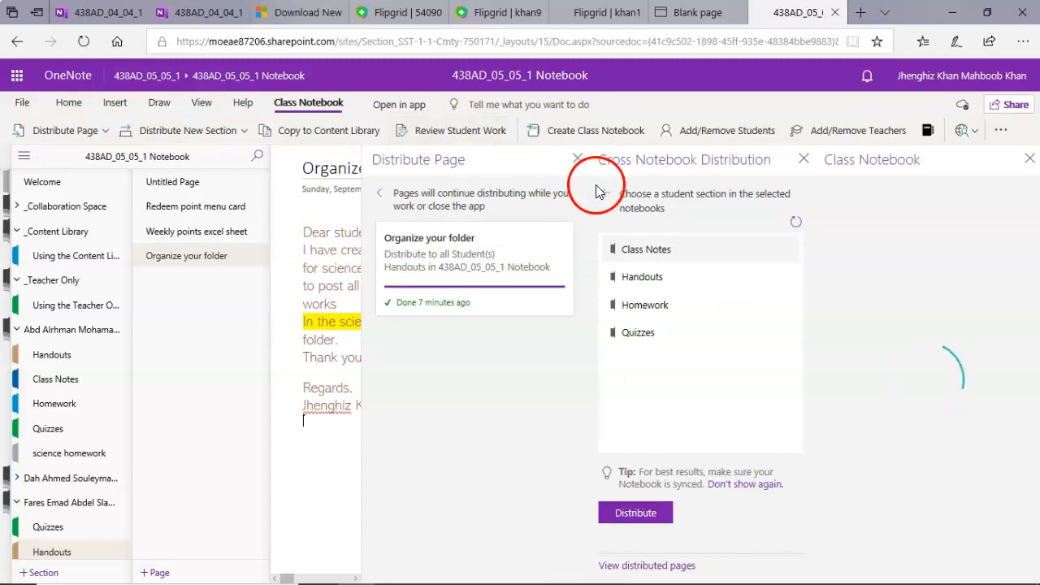
click(578, 159)
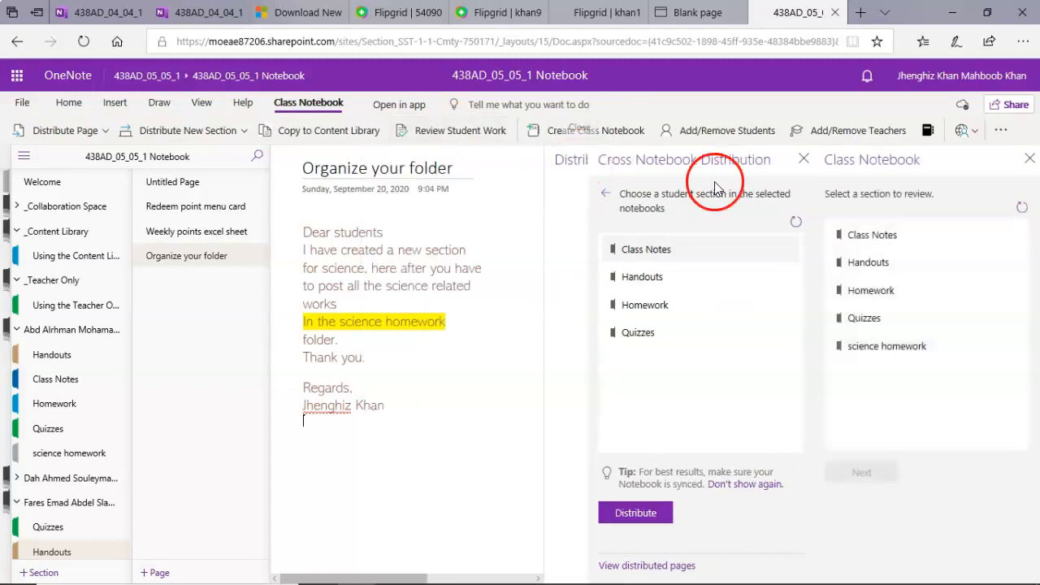
click(800, 160)
click(491, 132)
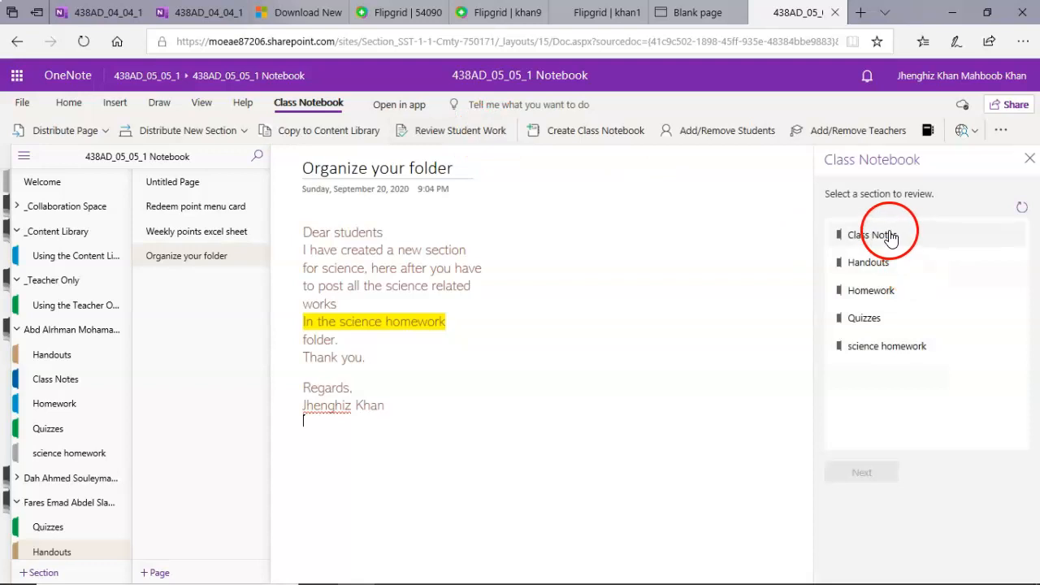
- Choose Homework as the section to review and continue to its page list
double_click(865, 301)
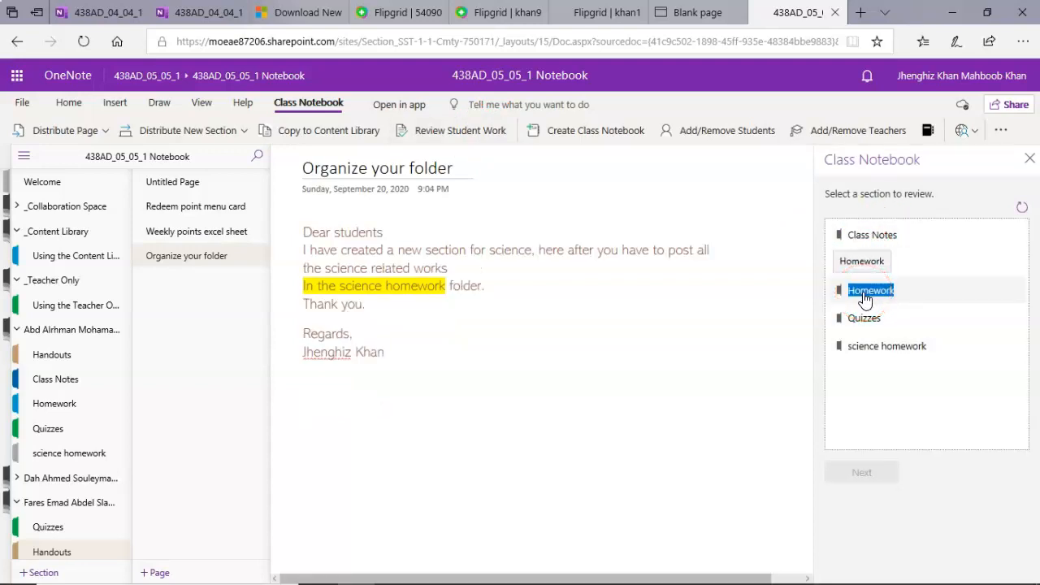
click(919, 290)
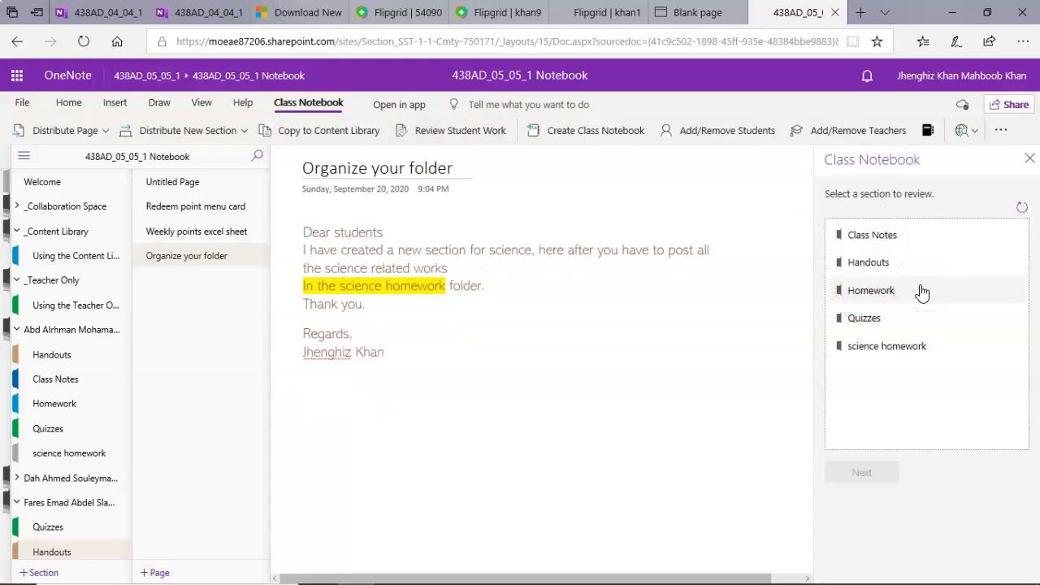
click(906, 292)
click(902, 293)
click(868, 472)
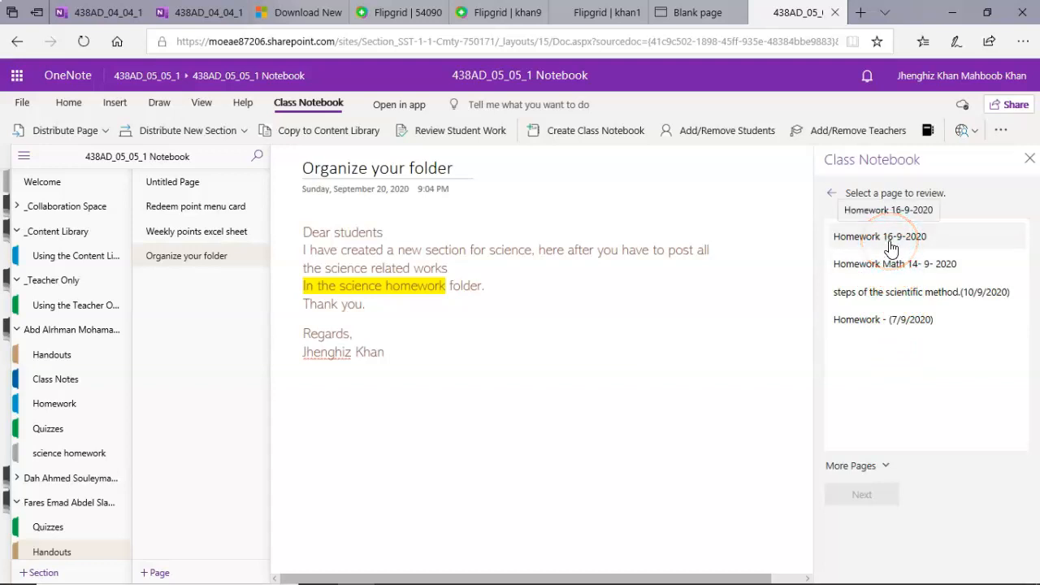
- Choose the page "steps of the scientific method.(10/9/2020)" for review and continue to the student list
click(894, 266)
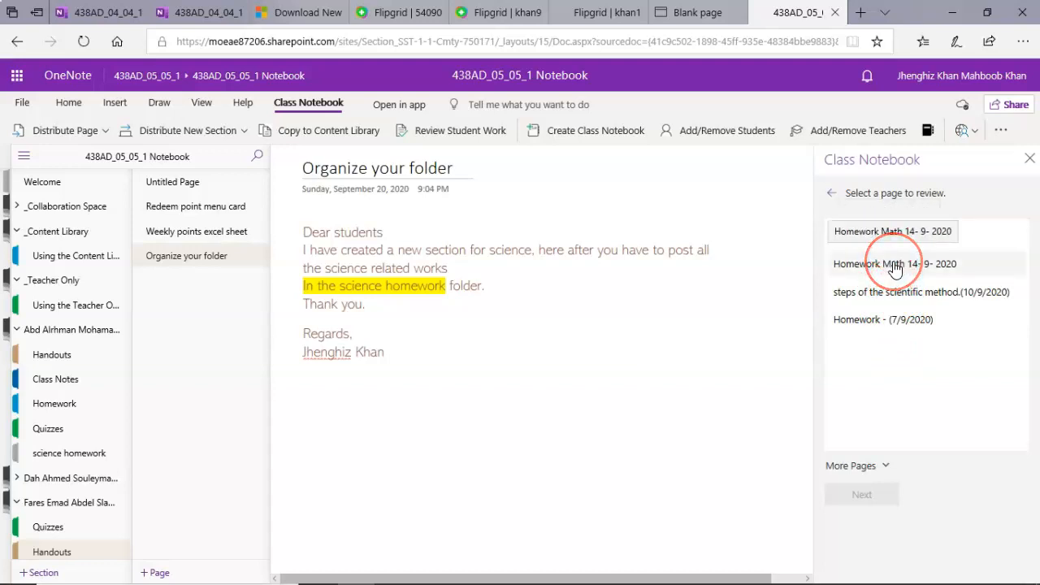
drag(895, 324, 885, 372)
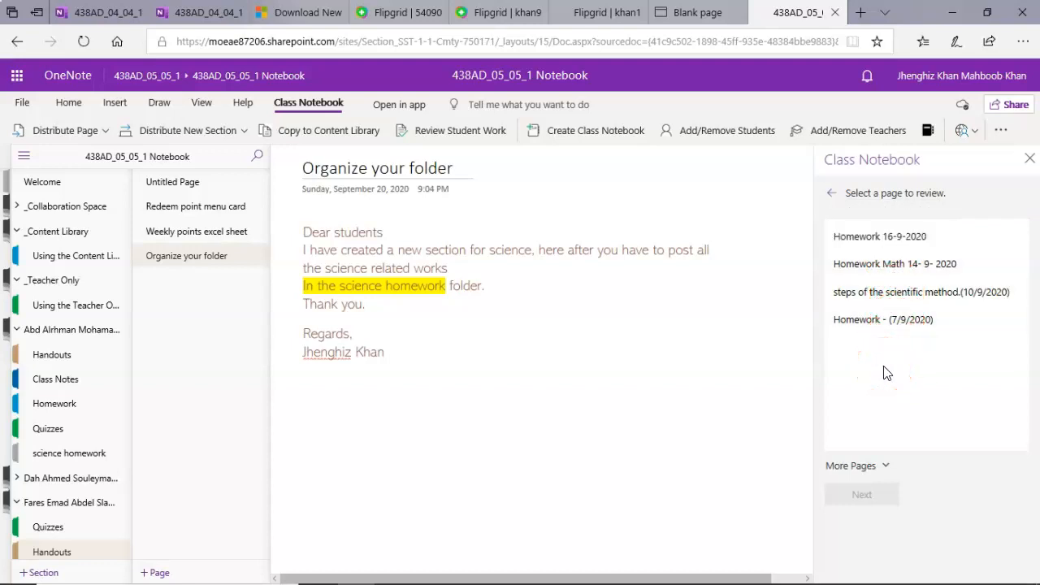
mouse_move(885, 372)
mouse_down()
mouse_move(580, 390)
mouse_move(63, 459)
mouse_up()
double_click(880, 295)
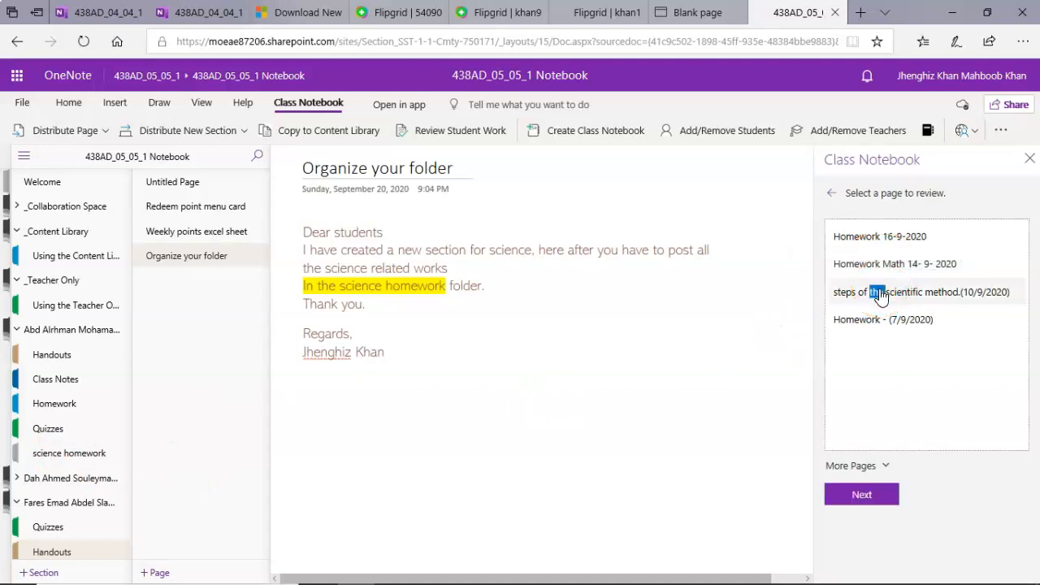
mouse_move(910, 293)
mouse_down()
mouse_move(985, 298)
mouse_move(898, 429)
mouse_move(918, 317)
mouse_move(938, 297)
mouse_move(900, 240)
mouse_move(887, 245)
mouse_up()
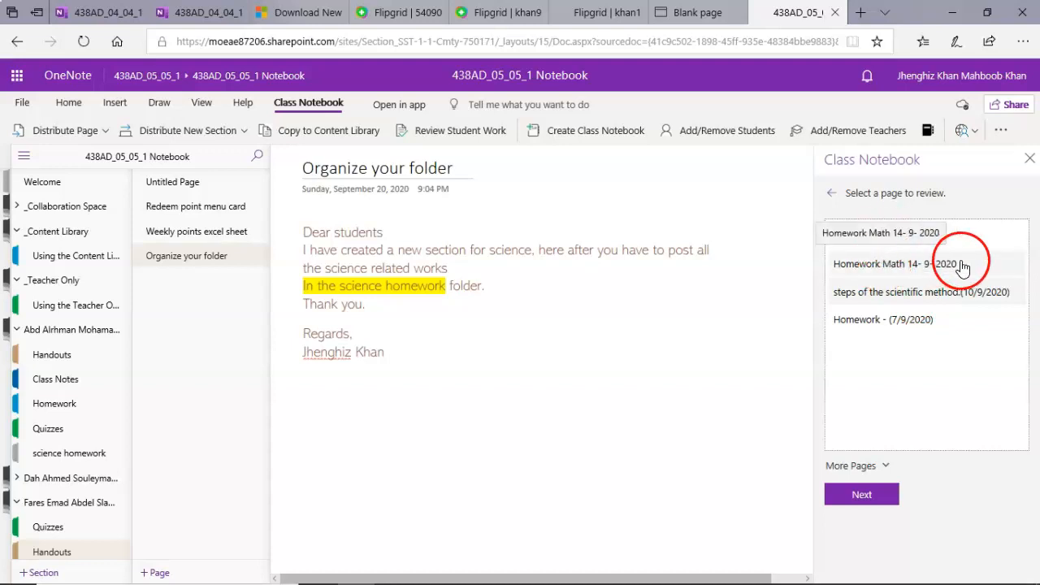
click(930, 295)
click(859, 497)
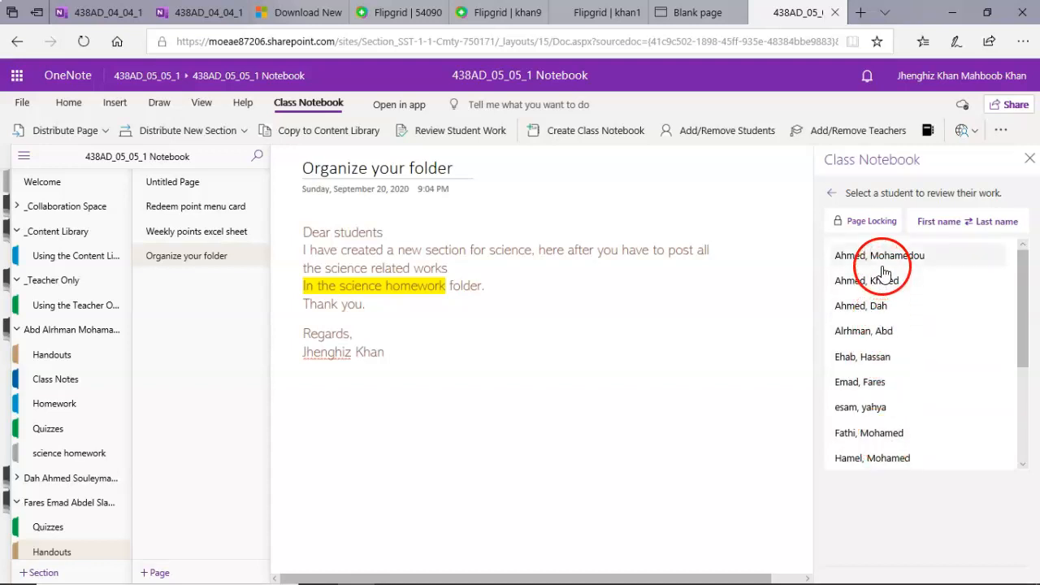
- Open the eighth listed student's work for review and inspect the 227 attachment on the Photo 4 page
mouse_move(1027, 331)
mouse_down()
mouse_move(1026, 437)
mouse_move(1025, 338)
mouse_up()
click(861, 414)
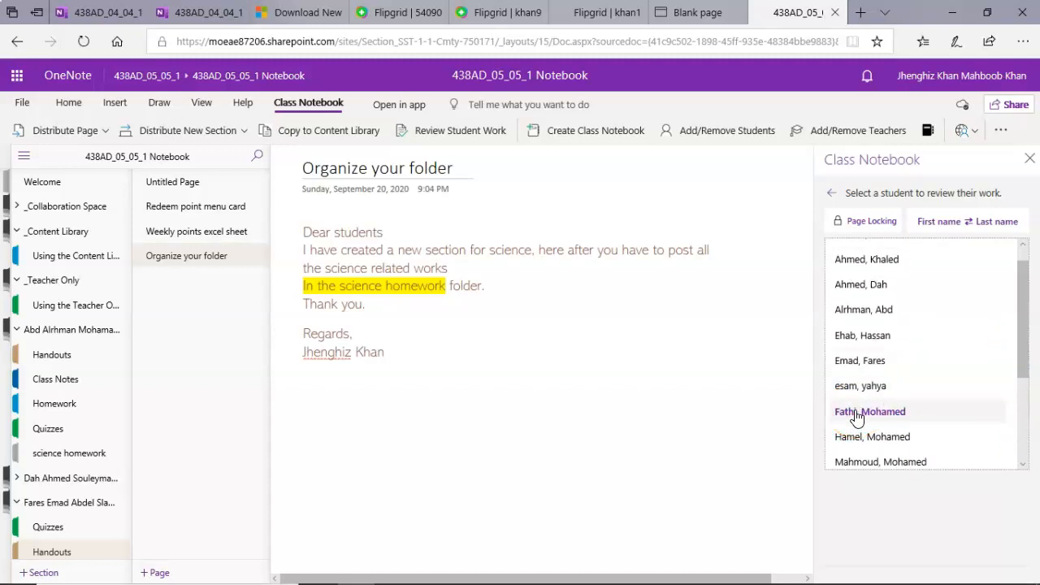
double_click(855, 414)
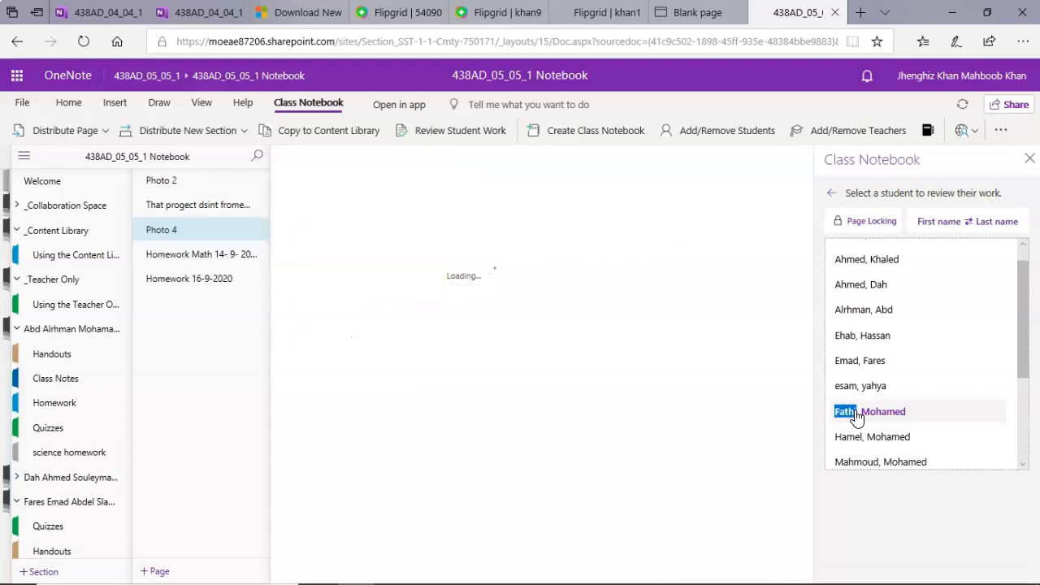
mouse_move(852, 414)
mouse_down()
mouse_move(743, 420)
mouse_move(481, 382)
mouse_up()
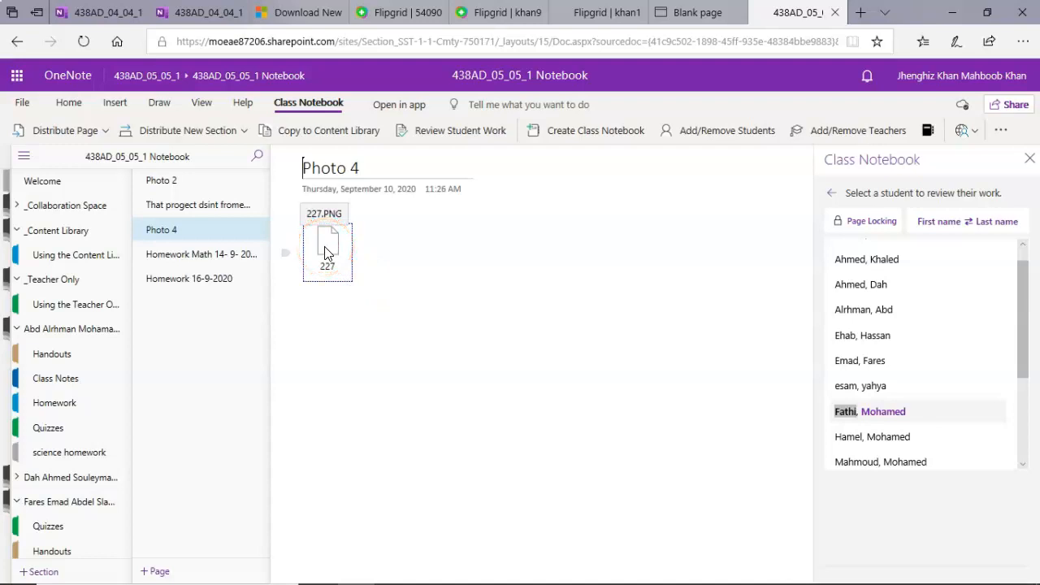
click(325, 235)
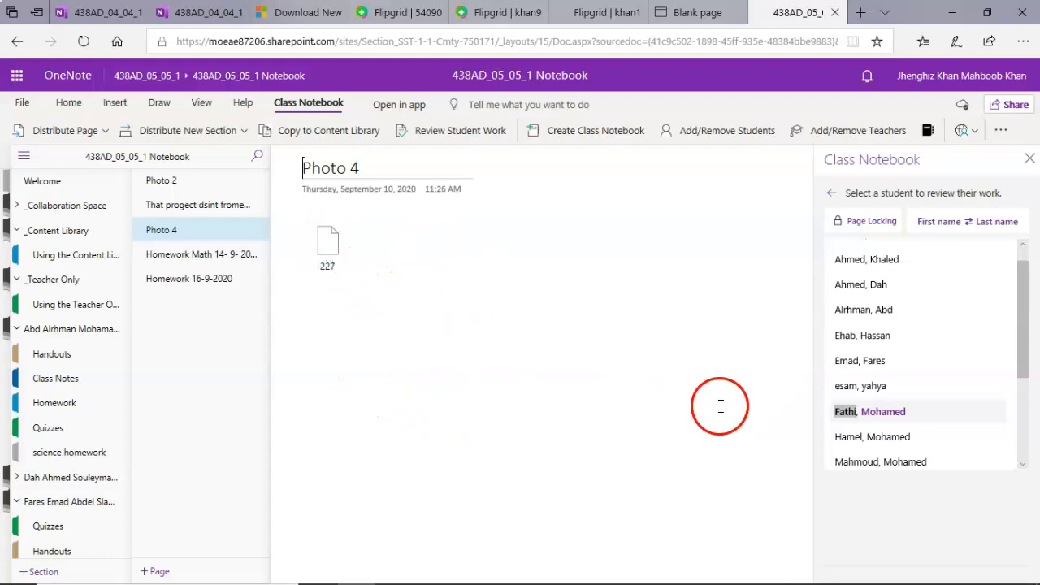
- Review the "steps of the scientific method.(10/9/2020)" pages of the tenth and fourth listed students, including the teacher's markings
click(862, 463)
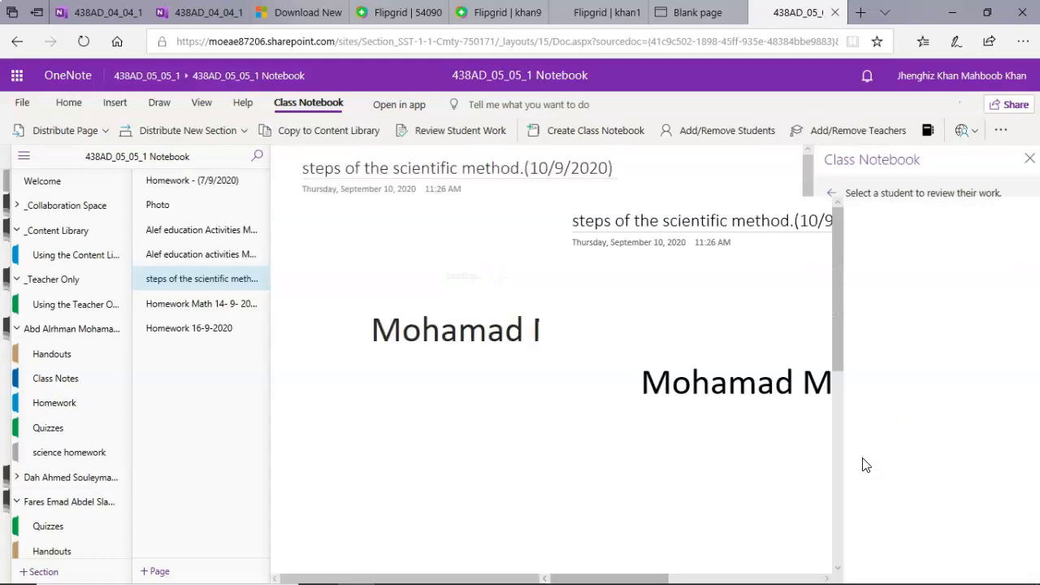
drag(808, 358, 807, 450)
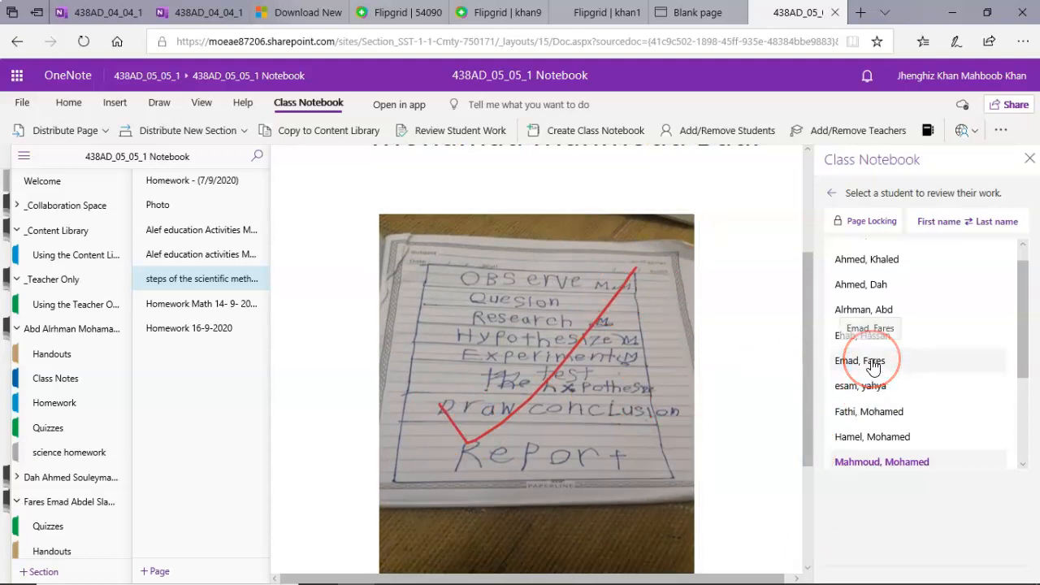
click(866, 313)
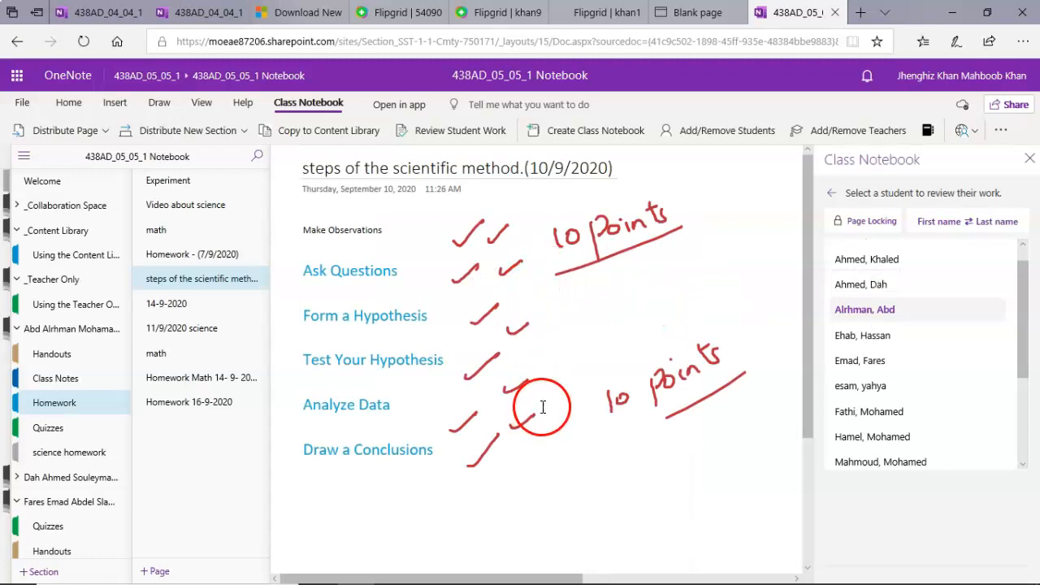
mouse_move(805, 334)
mouse_down()
mouse_move(807, 461)
mouse_move(804, 322)
mouse_up()
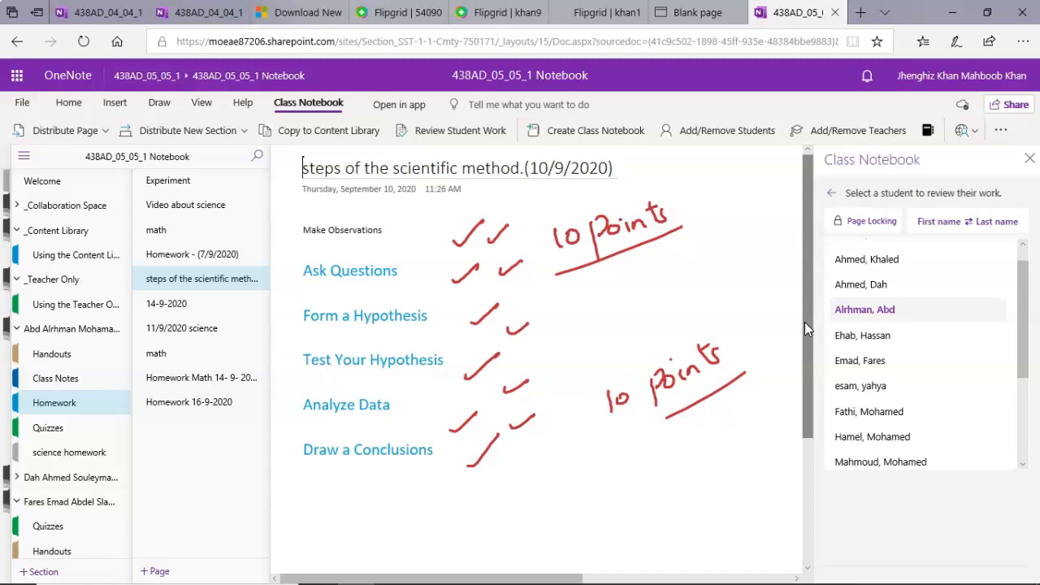
click(191, 452)
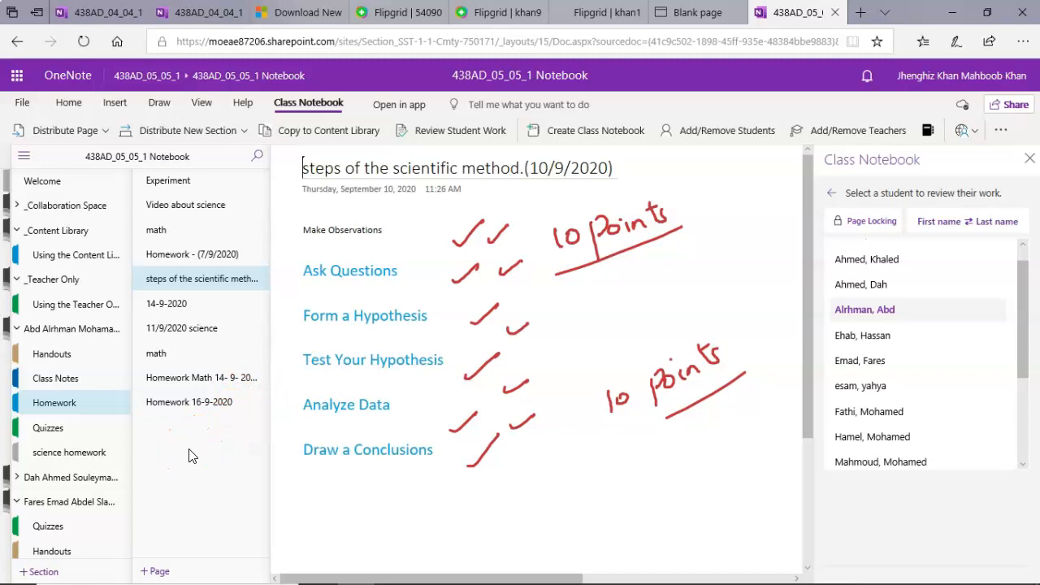